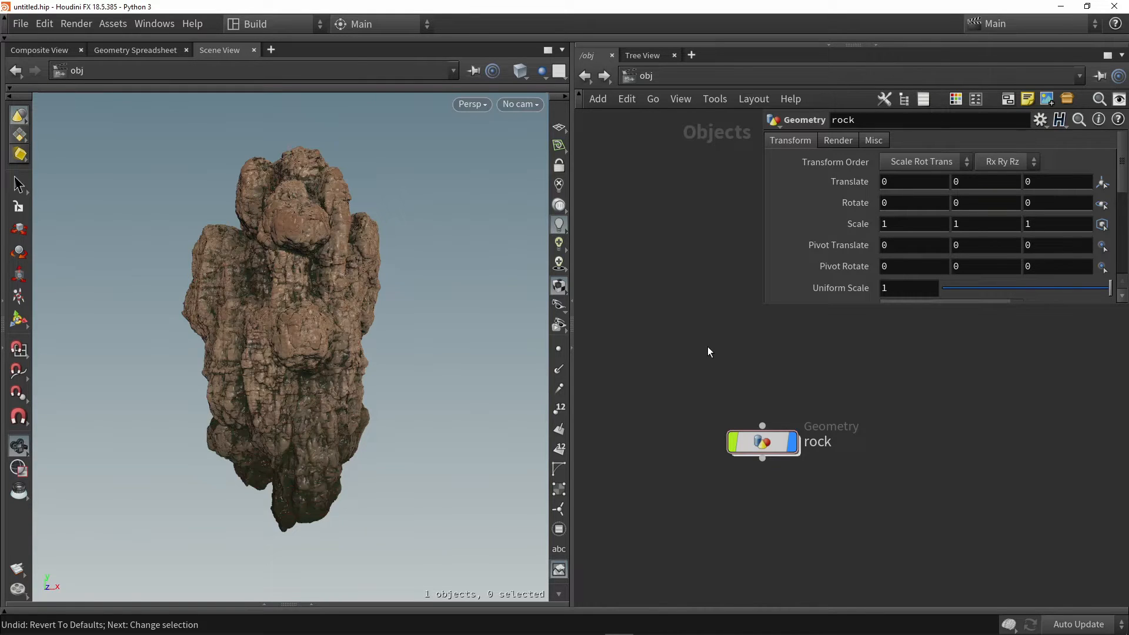
pyautogui.moveTo(439, 272); pyautogui.dragTo(438, 299)
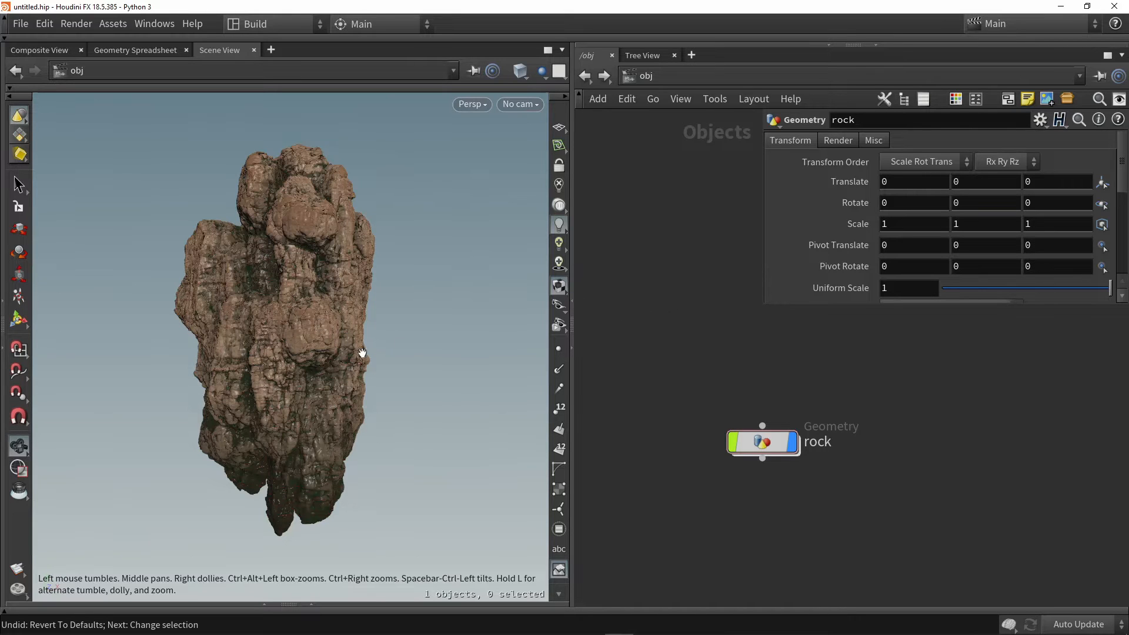
pyautogui.moveTo(338, 344); pyautogui.dragTo(359, 356, button='middle')
pyautogui.moveTo(359, 356); pyautogui.dragTo(348, 368, button='right')
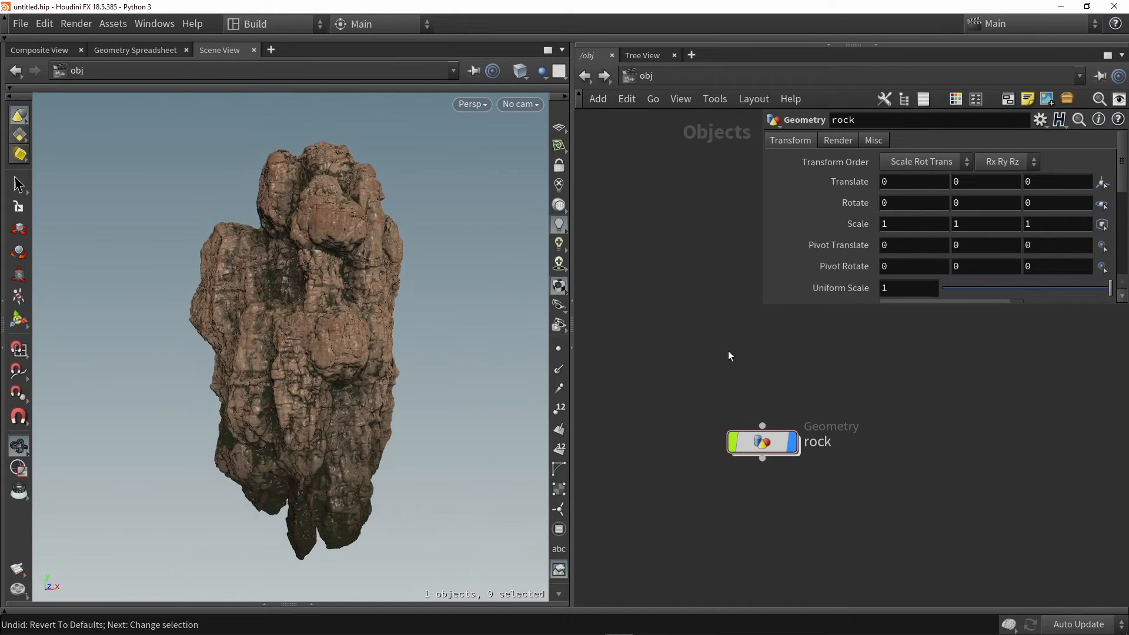
# Add a Rubber Toy test geometry at object level and hide the rock to view the toy alone
pyautogui.moveTo(723, 336); pyautogui.dragTo(679, 312, button='middle')
pyautogui.press('Tab')
pyautogui.write('test')
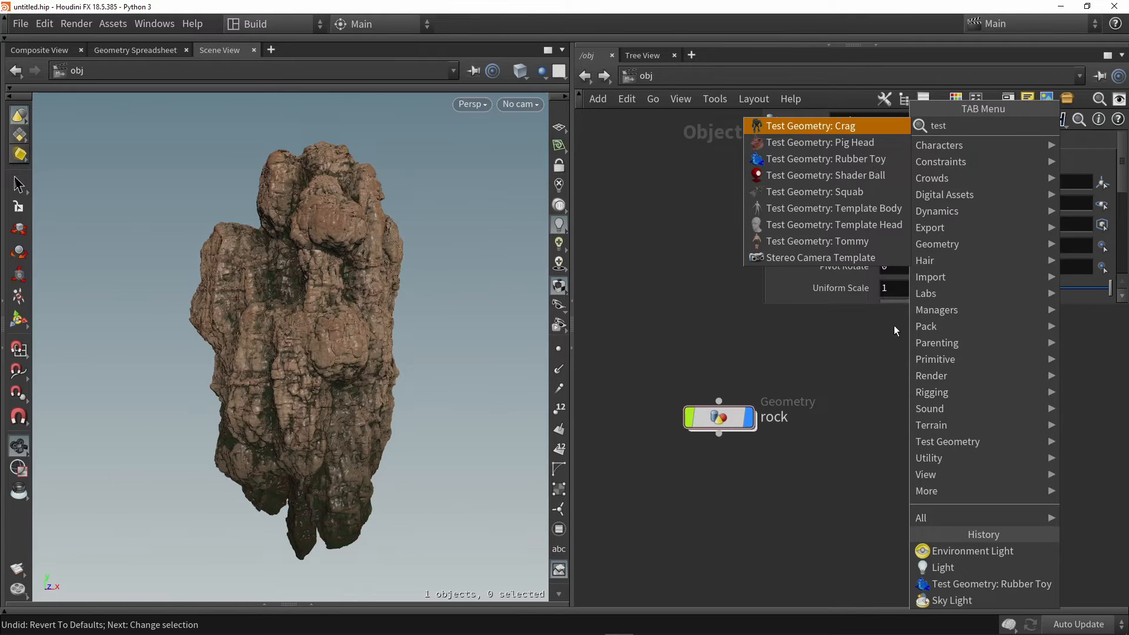
pyautogui.click(803, 160)
pyautogui.click(854, 462)
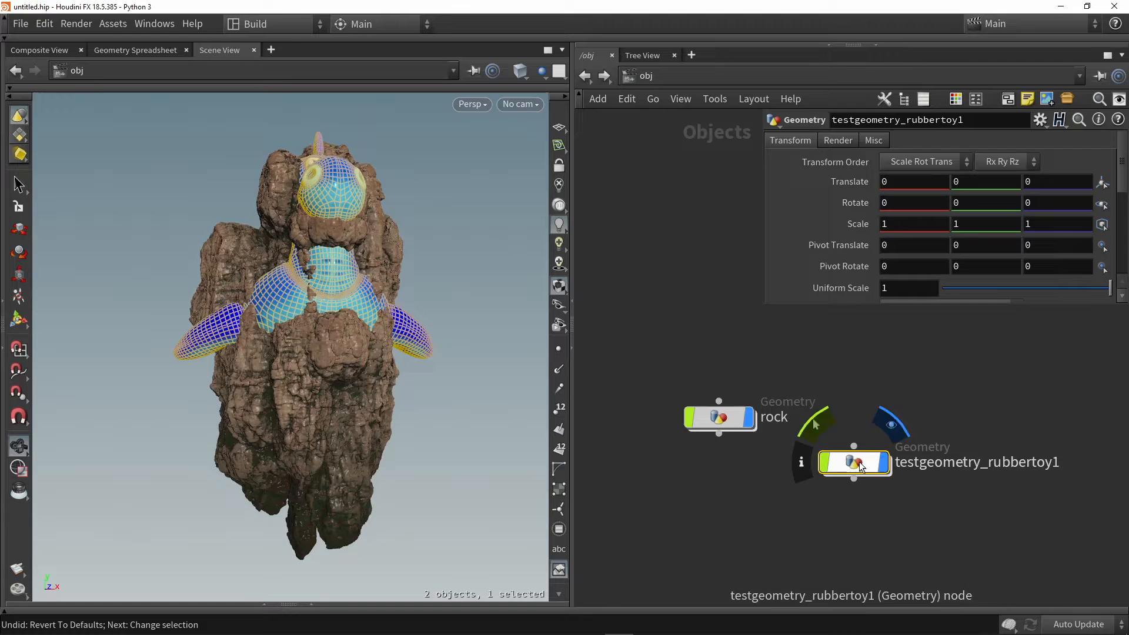
pyautogui.click(749, 418)
pyautogui.moveTo(307, 356); pyautogui.dragTo(411, 320)
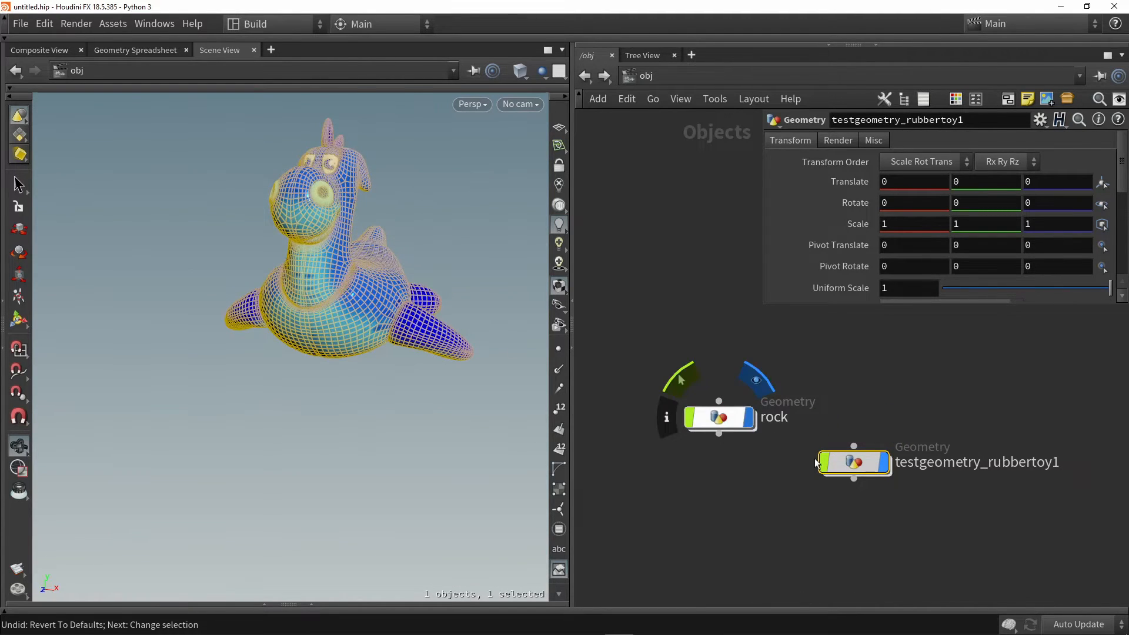
# Display the rock again and delete the rubber toy test geometry
pyautogui.click(752, 419)
pyautogui.press('Delete')
pyautogui.moveTo(729, 418); pyautogui.dragTo(739, 443)
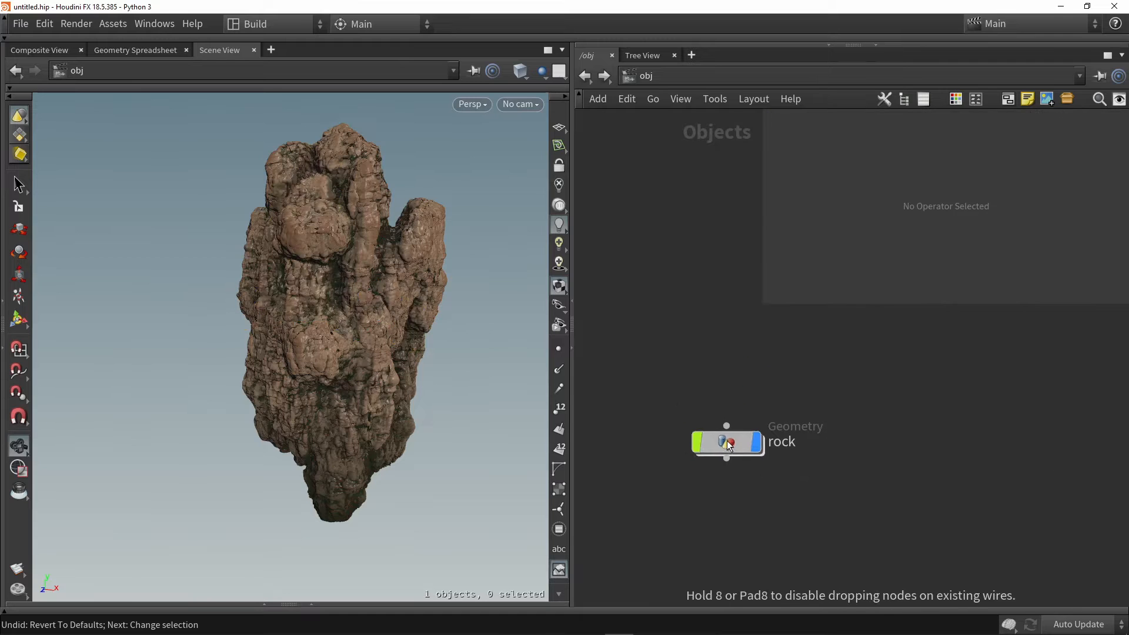
# Add a Light object to the scene and place its node below the rock node
pyautogui.moveTo(367, 326); pyautogui.dragTo(307, 352)
pyautogui.moveTo(307, 351); pyautogui.dragTo(318, 345, button='right')
pyautogui.moveTo(758, 360); pyautogui.dragTo(743, 329, button='middle')
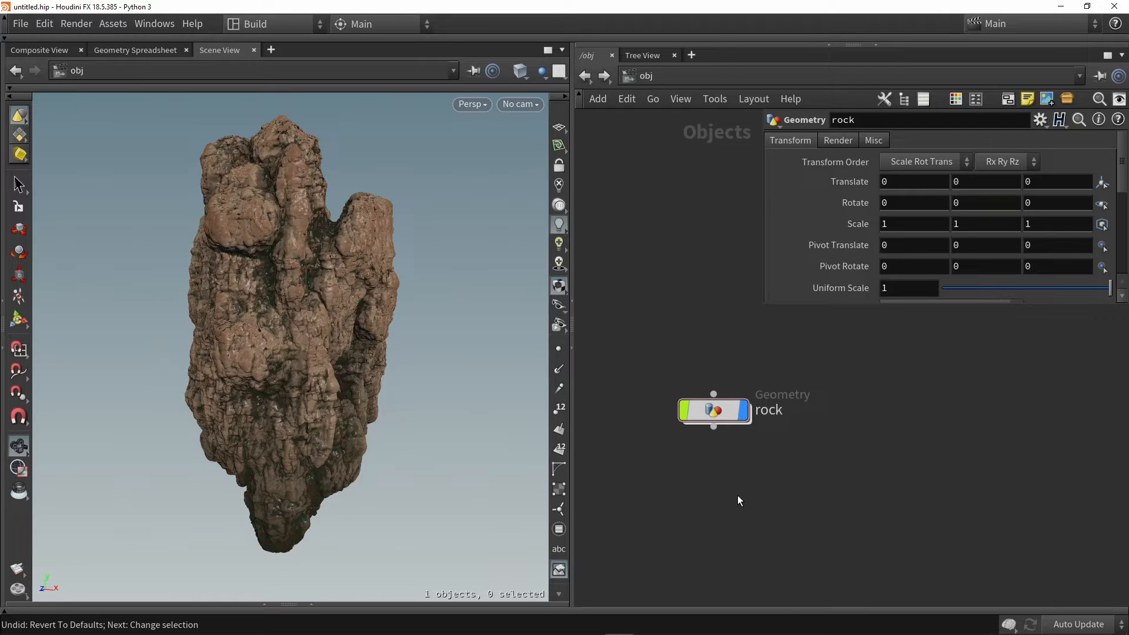
pyautogui.press('Tab')
pyautogui.write('light')
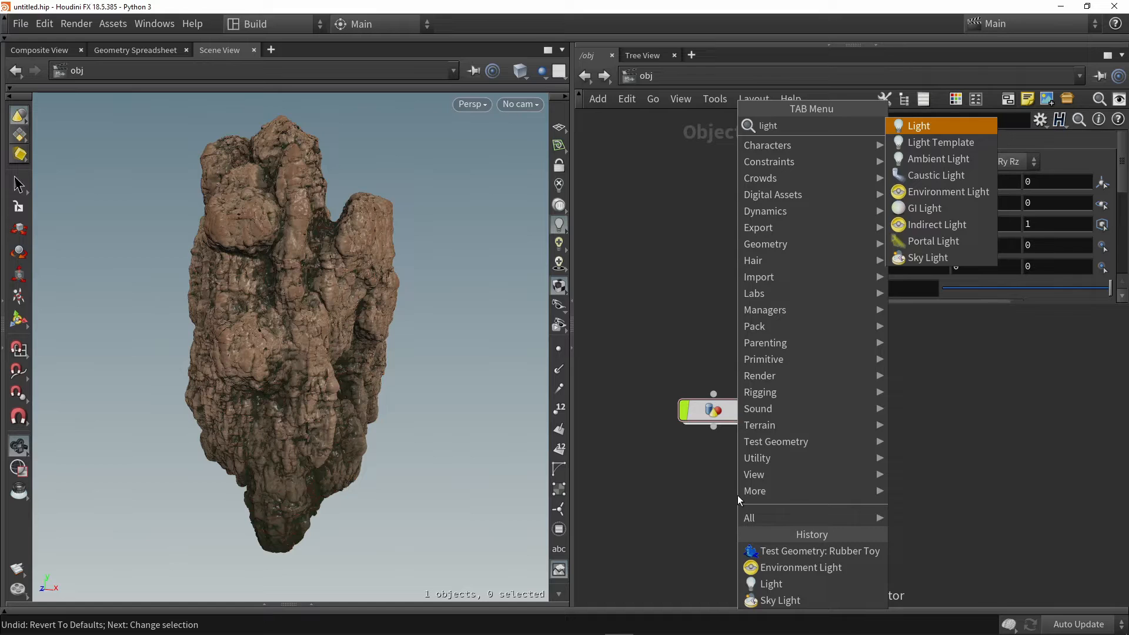
pyautogui.press('Return')
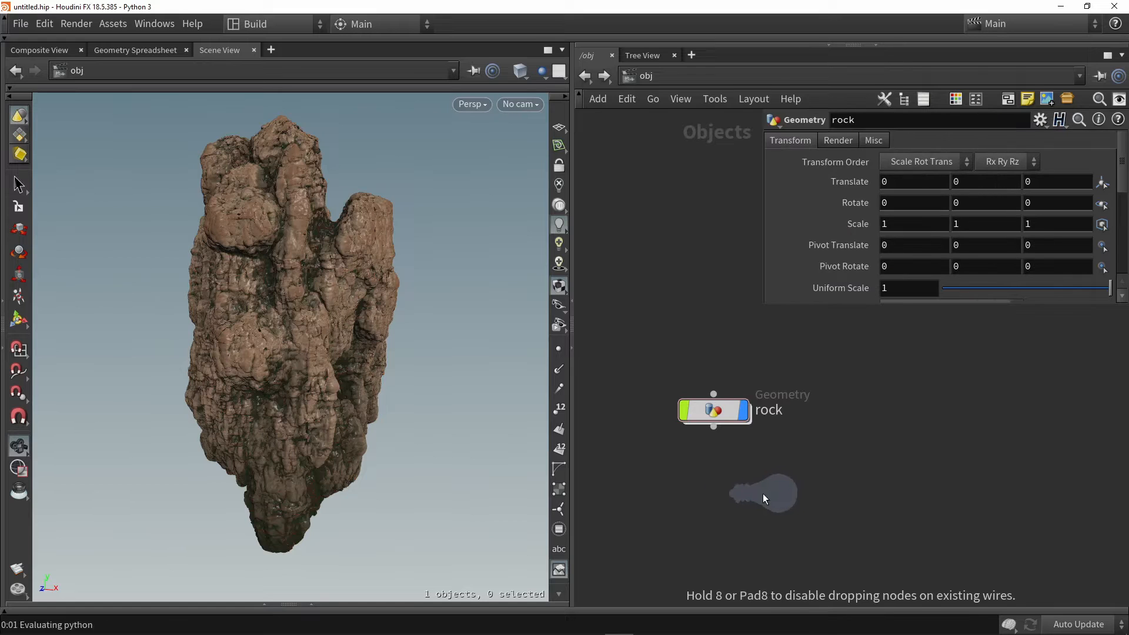
pyautogui.click(722, 498)
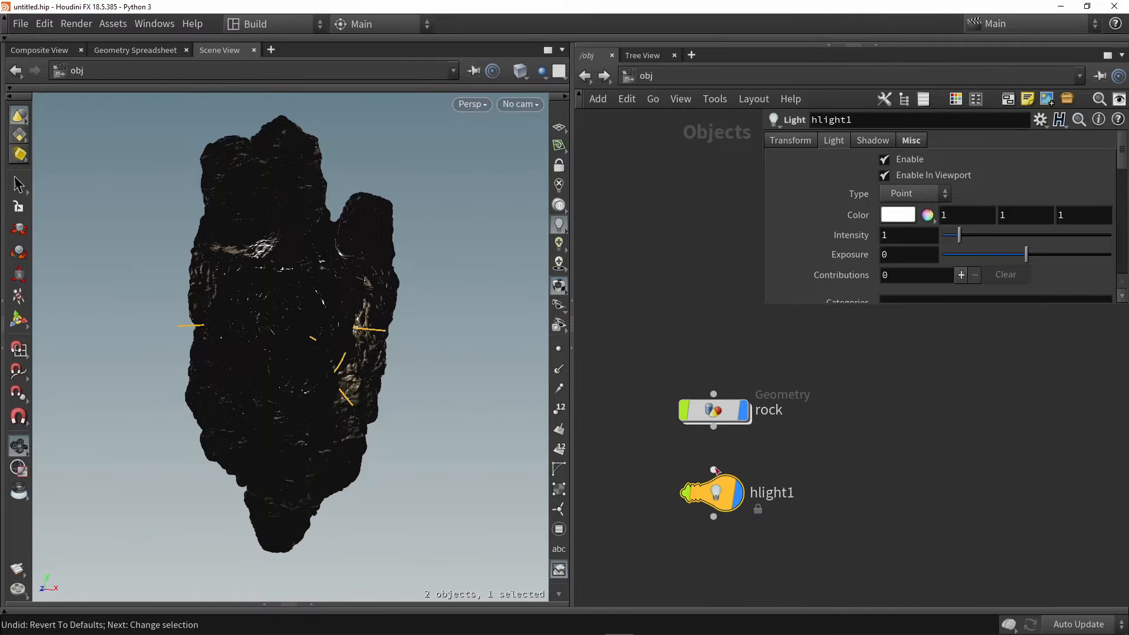
pyautogui.moveTo(719, 493); pyautogui.dragTo(721, 498)
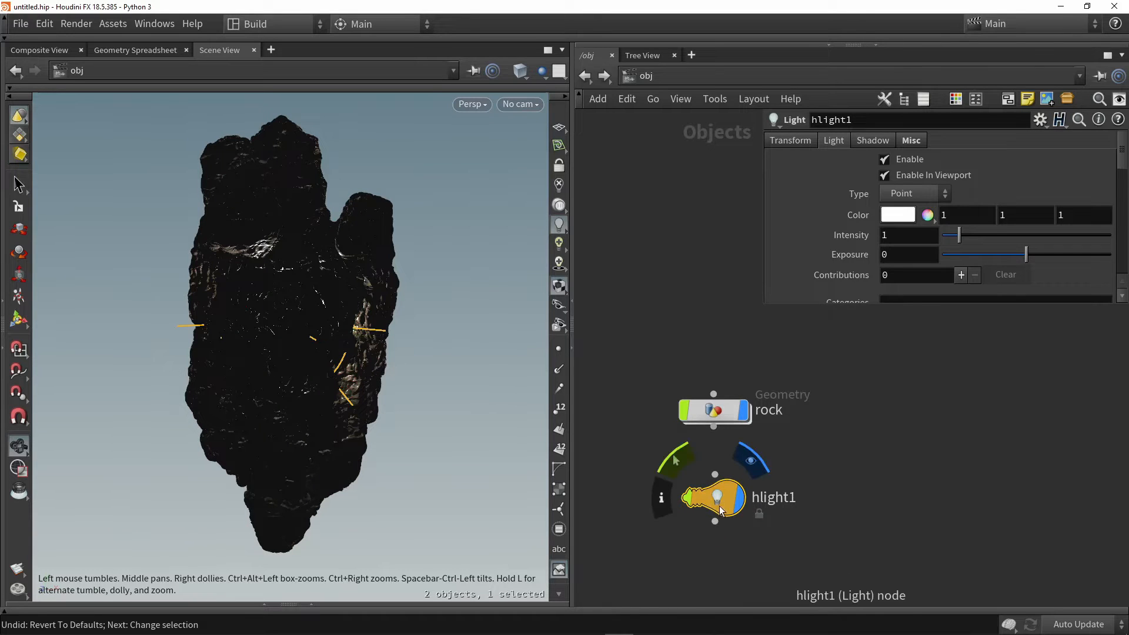
# Move the point light upward out of the rock so it sits well above the rock's top
pyautogui.click(18, 320)
pyautogui.keyDown('alt'); pyautogui.moveTo(232, 265); pyautogui.dragTo(262, 249); pyautogui.keyUp('alt')
pyautogui.keyDown('alt'); pyautogui.moveTo(262, 249); pyautogui.dragTo(275, 350, button='middle'); pyautogui.keyUp('alt')
pyautogui.scroll(-3, 275, 351)
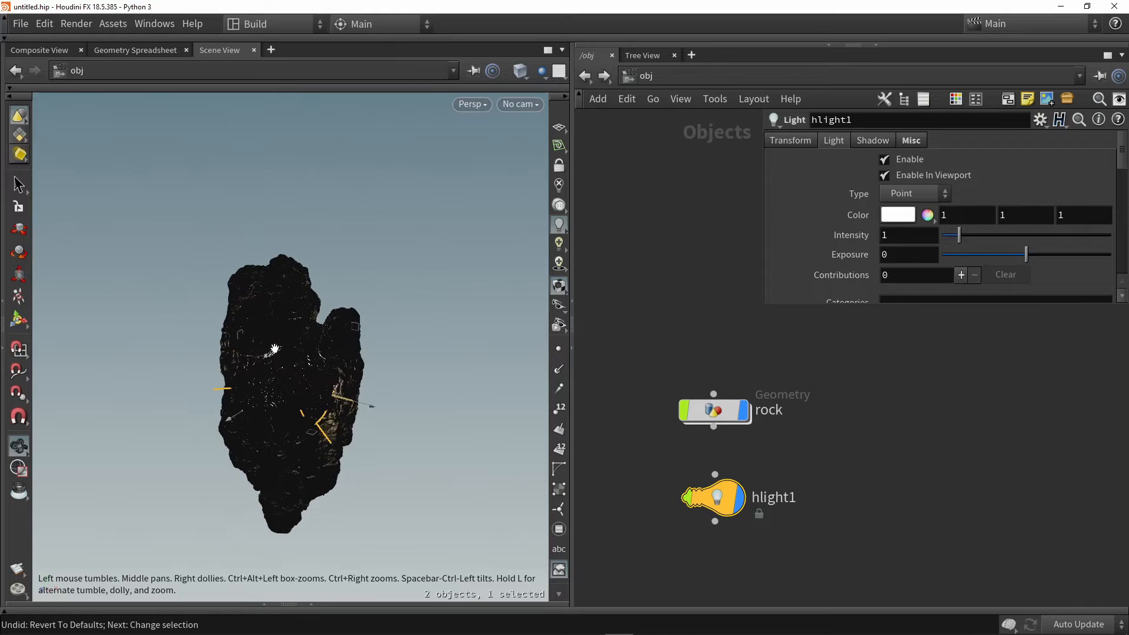
pyautogui.moveTo(286, 317); pyautogui.dragTo(298, 88)
pyautogui.keyDown('alt'); pyautogui.moveTo(294, 203); pyautogui.dragTo(302, 249, button='middle'); pyautogui.keyUp('alt')
pyautogui.scroll(-3, 303, 250)
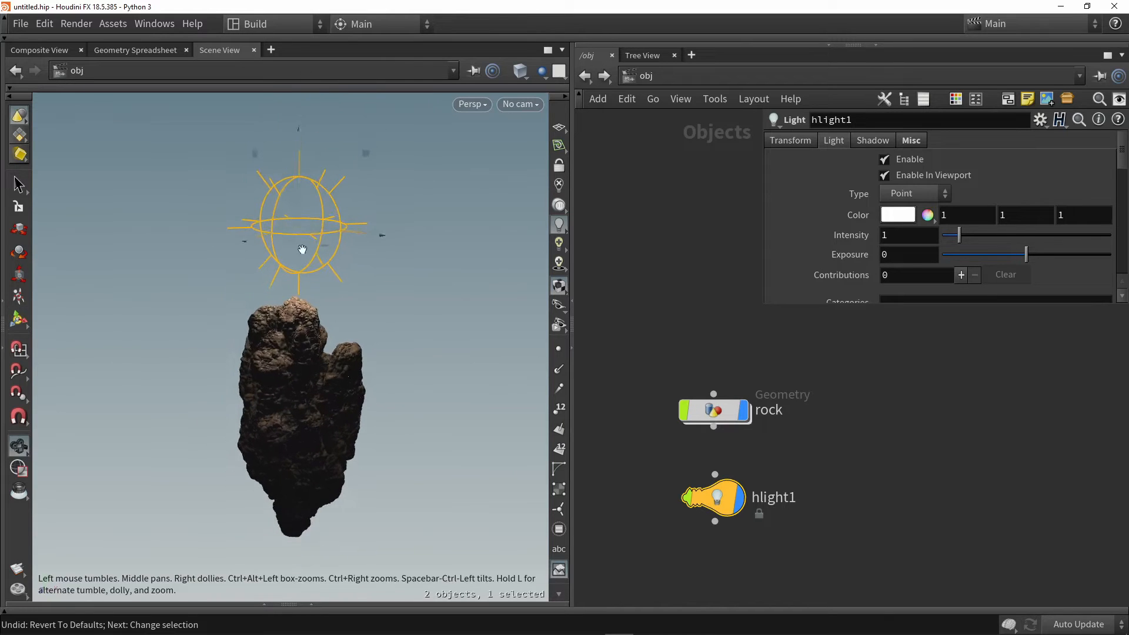
pyautogui.moveTo(300, 183); pyautogui.dragTo(296, 127)
pyautogui.moveTo(303, 211)
pyautogui.keyDown('alt'); pyautogui.mouseDown()
pyautogui.moveTo(293, 189)
pyautogui.moveTo(318, 197)
pyautogui.mouseUp(); pyautogui.keyUp('alt')
# Compare the rock in the viewport with lighting disabled, headlight only, and normal lighting
pyautogui.keyDown('alt'); pyautogui.moveTo(336, 253); pyautogui.dragTo(365, 439); pyautogui.keyUp('alt')
pyautogui.keyDown('alt'); pyautogui.moveTo(365, 438); pyautogui.dragTo(351, 383, button='right'); pyautogui.keyUp('alt')
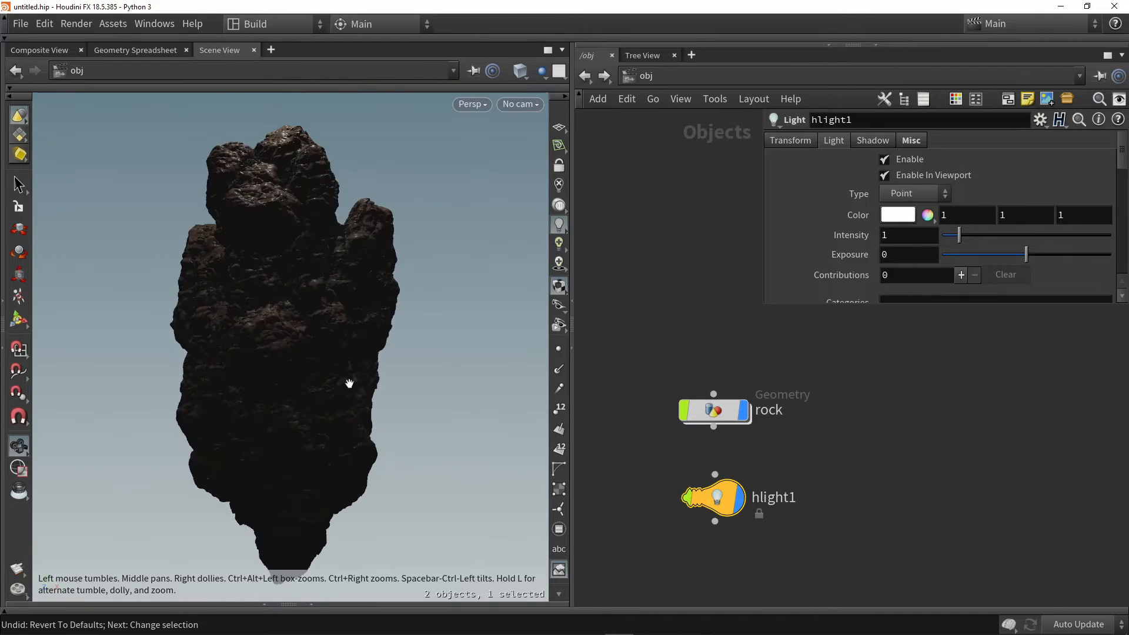
pyautogui.moveTo(351, 383)
pyautogui.keyDown('alt'); pyautogui.mouseDown()
pyautogui.moveTo(310, 400)
pyautogui.moveTo(311, 389)
pyautogui.moveTo(345, 396)
pyautogui.mouseUp(); pyautogui.keyUp('alt')
pyautogui.keyDown('alt'); pyautogui.moveTo(346, 396); pyautogui.dragTo(323, 410, button='middle'); pyautogui.keyUp('alt')
pyautogui.keyDown('alt'); pyautogui.scroll(-2, 323, 409); pyautogui.keyUp('alt')
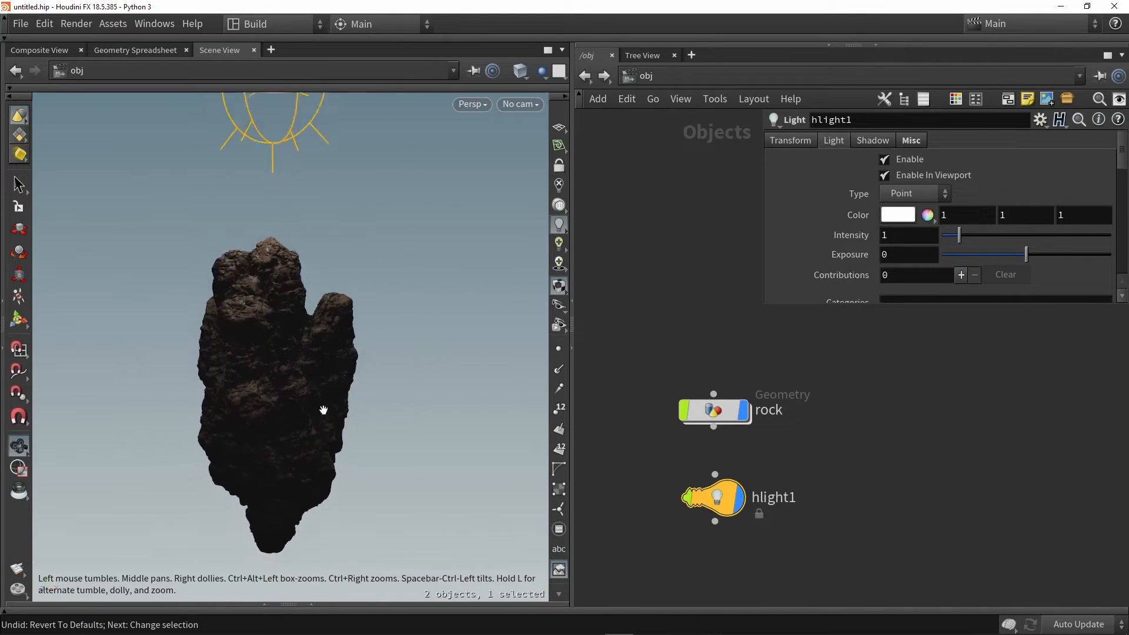
pyautogui.moveTo(323, 408)
pyautogui.keyDown('alt'); pyautogui.mouseDown()
pyautogui.moveTo(313, 383)
pyautogui.moveTo(320, 396)
pyautogui.mouseUp(); pyautogui.keyUp('alt')
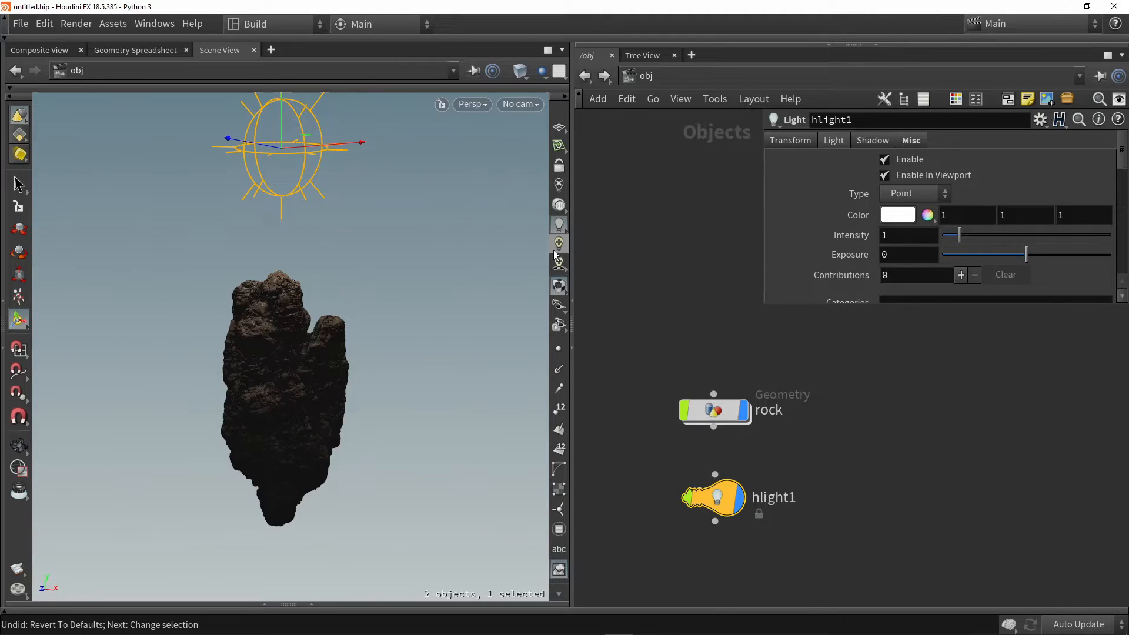
pyautogui.click(562, 187)
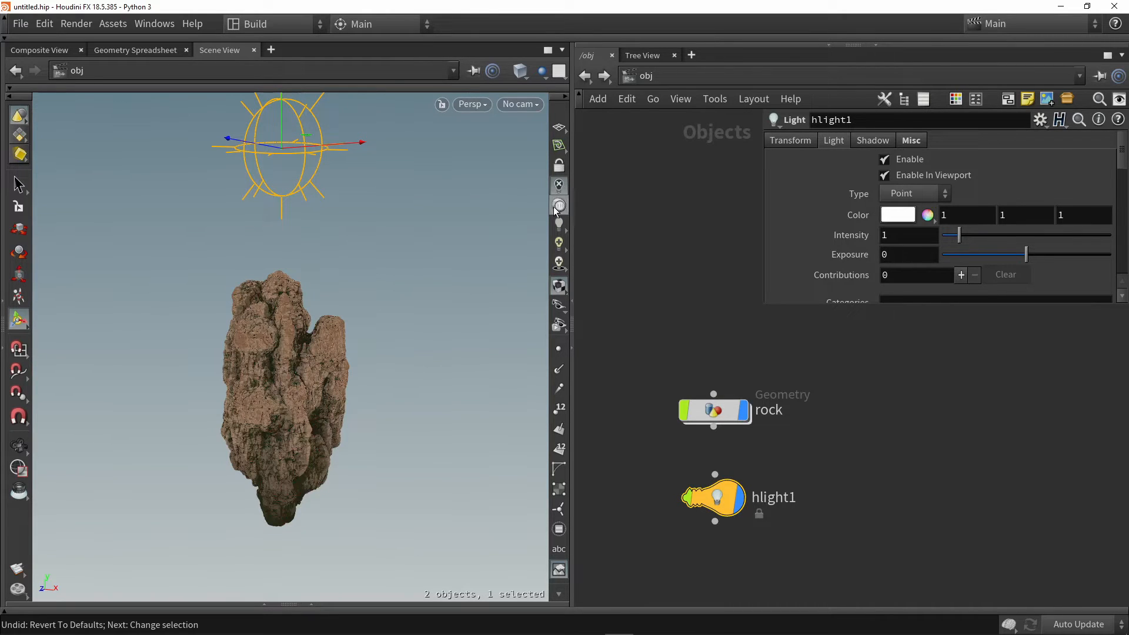
pyautogui.click(558, 208)
pyautogui.click(560, 224)
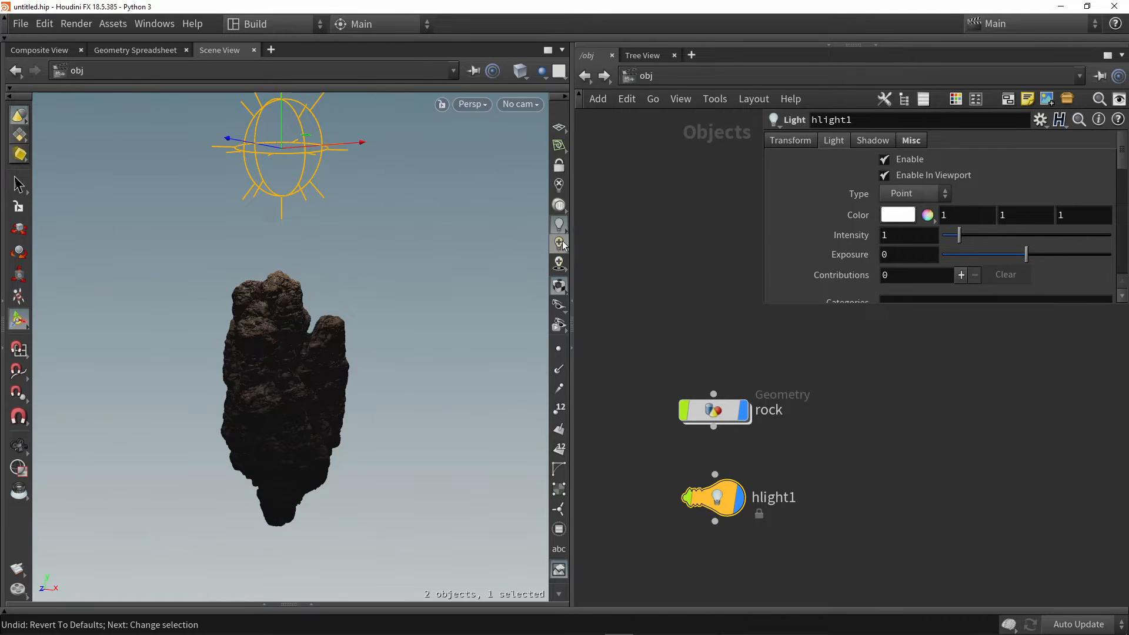
# Switch the viewport to high quality lighting with shadows and inspect the shadowed rock up close
pyautogui.click(559, 264)
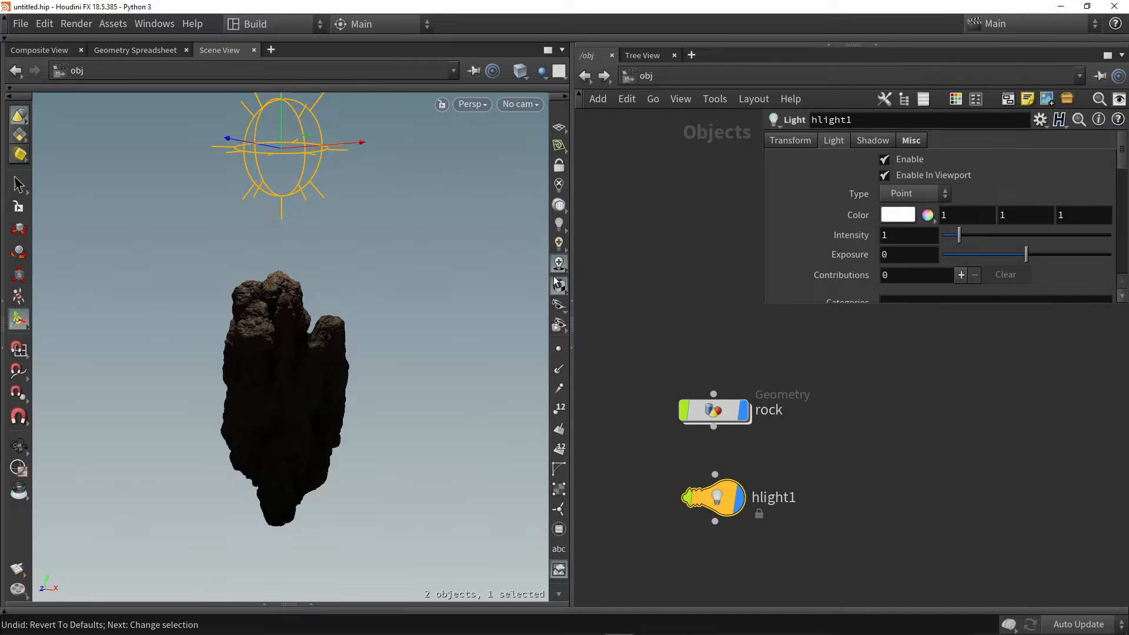
pyautogui.keyDown('alt'); pyautogui.moveTo(396, 299); pyautogui.dragTo(374, 316); pyautogui.keyUp('alt')
pyautogui.keyDown('alt'); pyautogui.scroll(2, 302, 388); pyautogui.keyUp('alt')
pyautogui.keyDown('alt'); pyautogui.scroll(1, 302, 388); pyautogui.keyUp('alt')
pyautogui.keyDown('alt'); pyautogui.moveTo(309, 378); pyautogui.dragTo(361, 373, button='middle'); pyautogui.keyUp('alt')
pyautogui.keyDown('alt'); pyautogui.scroll(4, 362, 375); pyautogui.keyUp('alt')
pyautogui.keyDown('alt'); pyautogui.moveTo(365, 378); pyautogui.dragTo(391, 383); pyautogui.keyUp('alt')
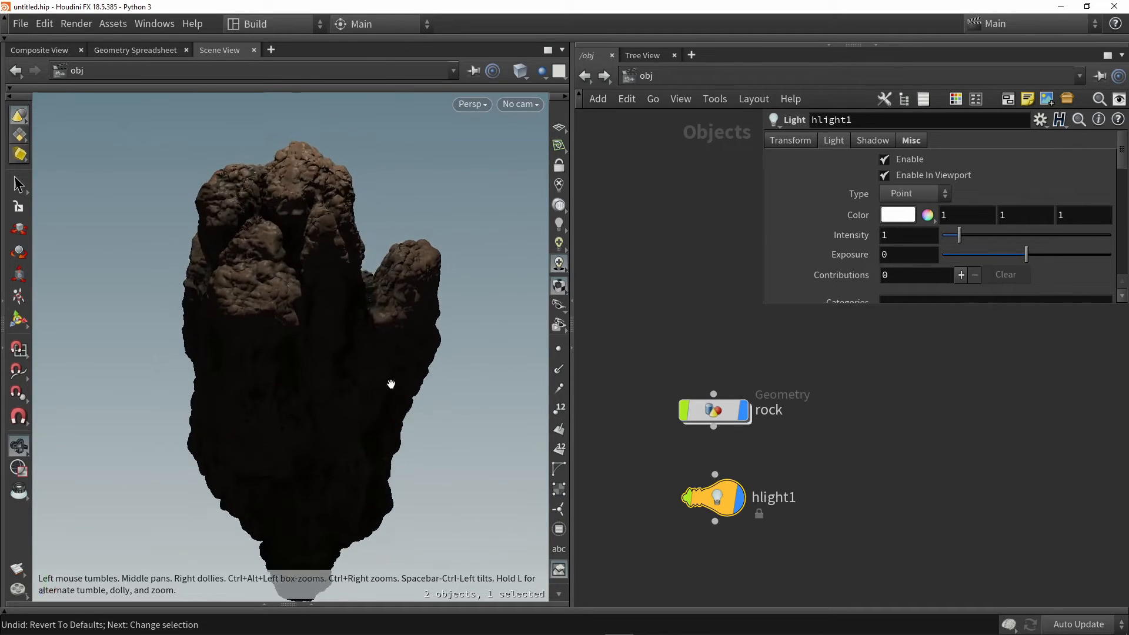
# Compare the rock under normal lighting and under high quality lighting with shadows, finishing with shadows on
pyautogui.press('Escape')
pyautogui.click(559, 223)
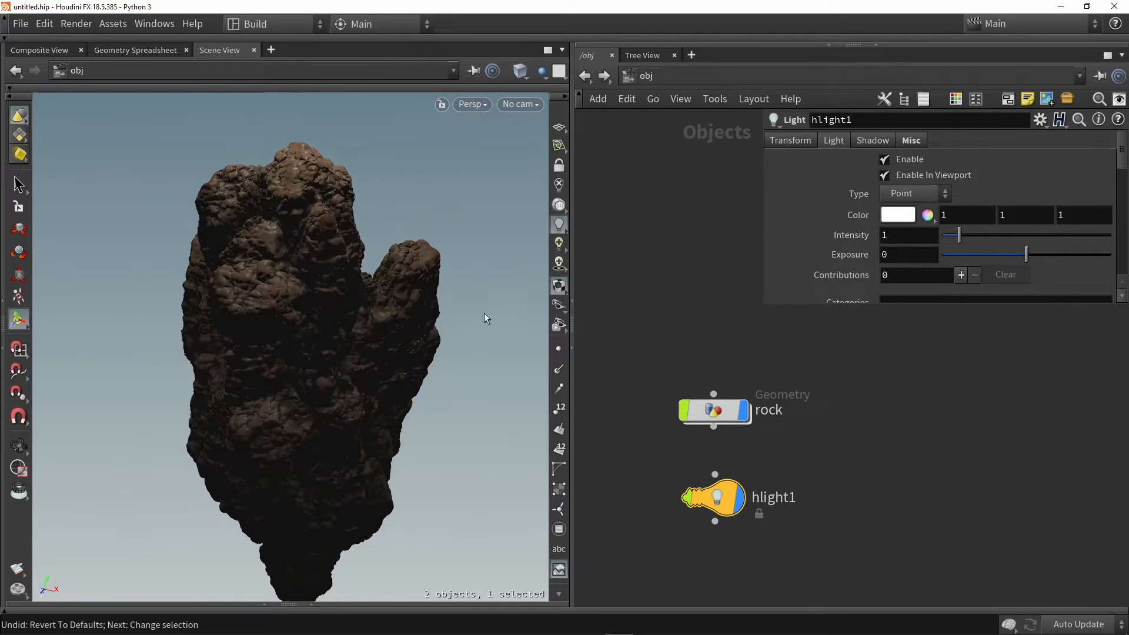
pyautogui.click(558, 264)
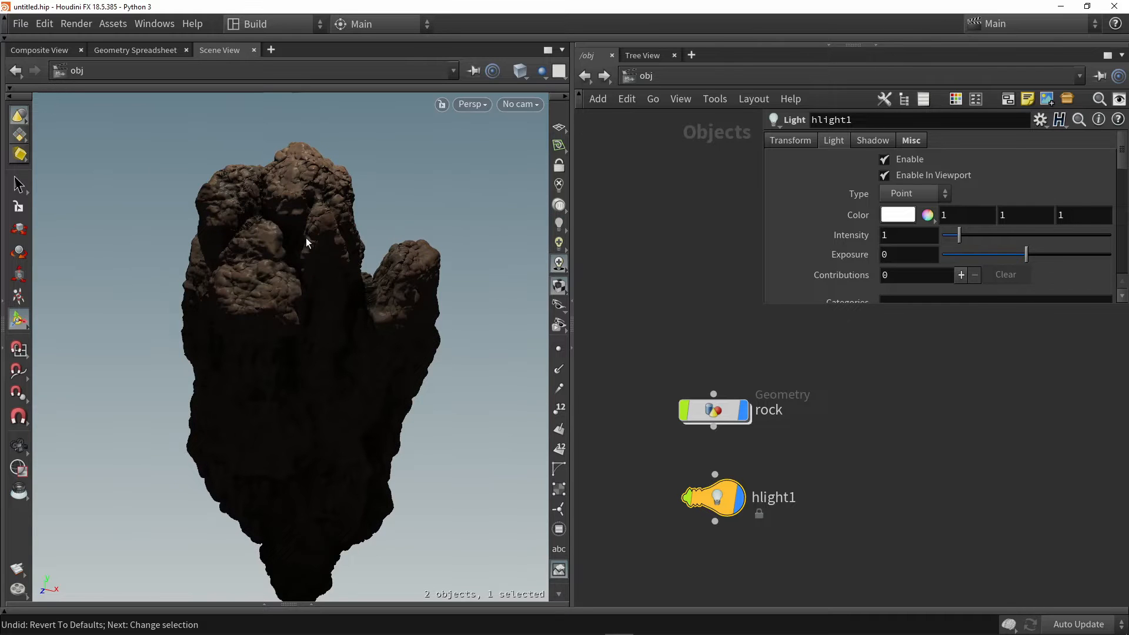
pyautogui.keyDown('alt'); pyautogui.moveTo(346, 323); pyautogui.dragTo(312, 324); pyautogui.keyUp('alt')
pyautogui.click(558, 228)
pyautogui.click(558, 264)
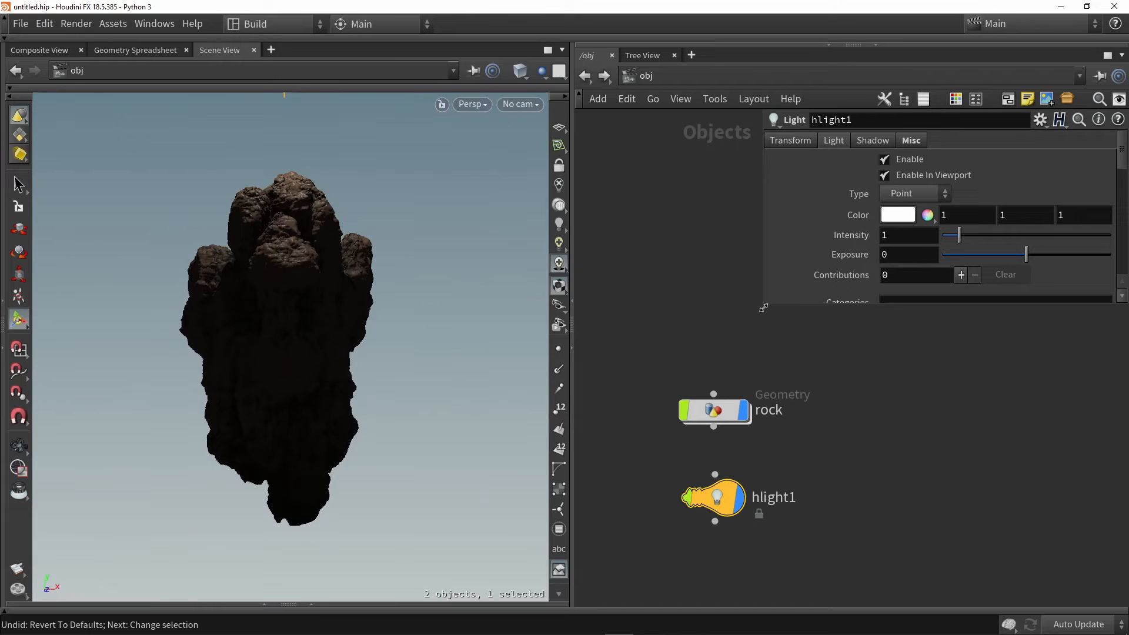
# Enlarge the light's parameter area and set the light colour to pale cyan, A0FCFF
pyautogui.moveTo(763, 309); pyautogui.dragTo(629, 337)
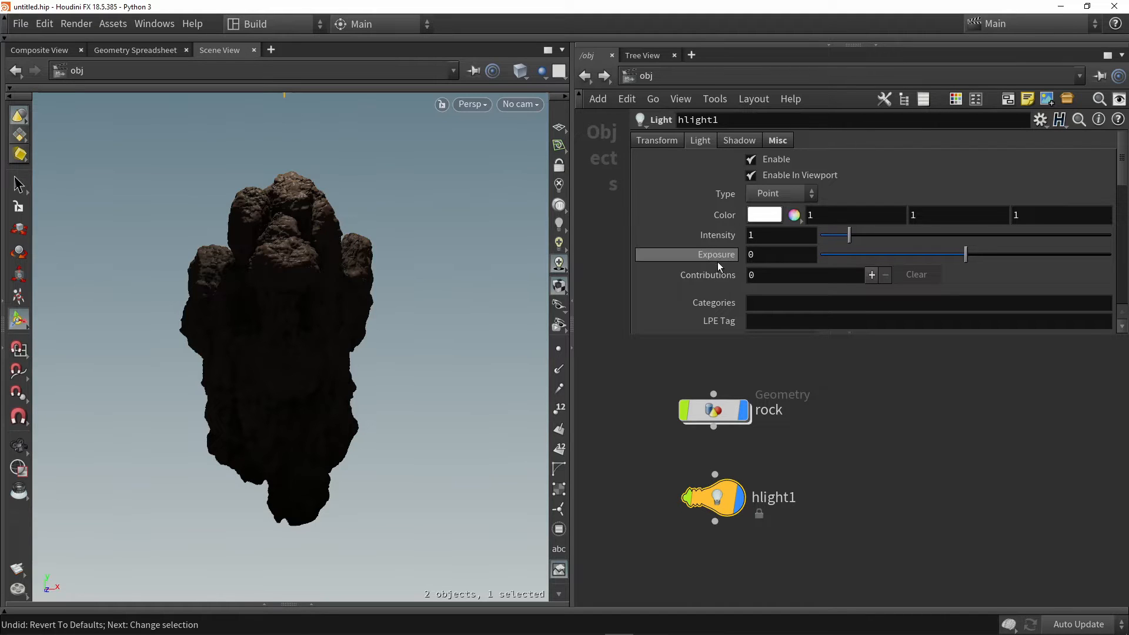
pyautogui.click(764, 214)
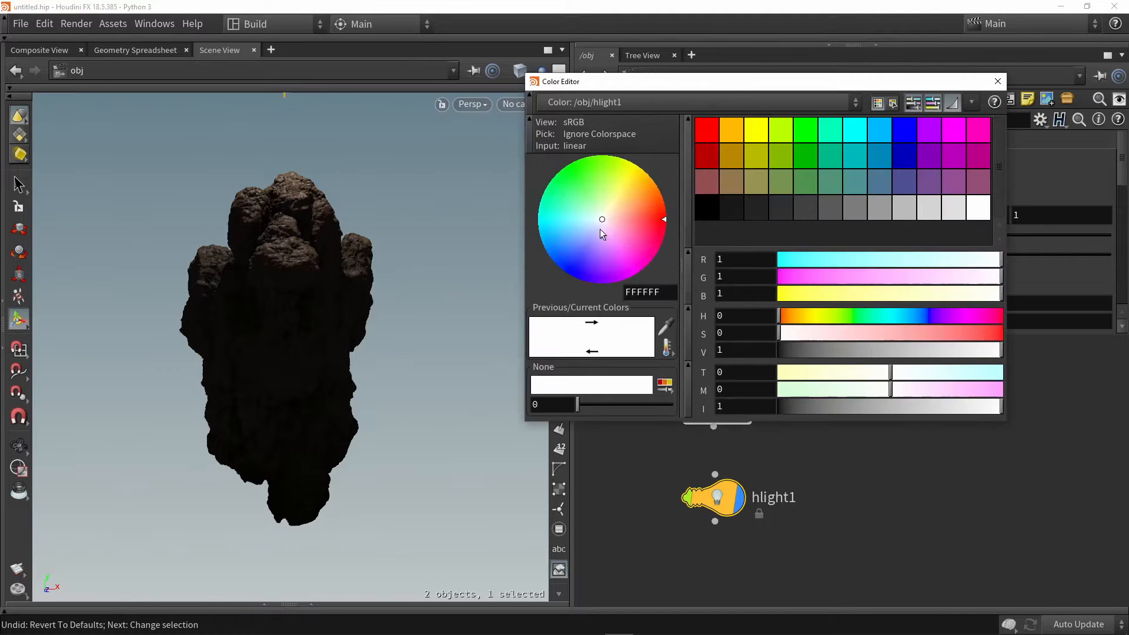
pyautogui.moveTo(573, 211); pyautogui.dragTo(581, 222)
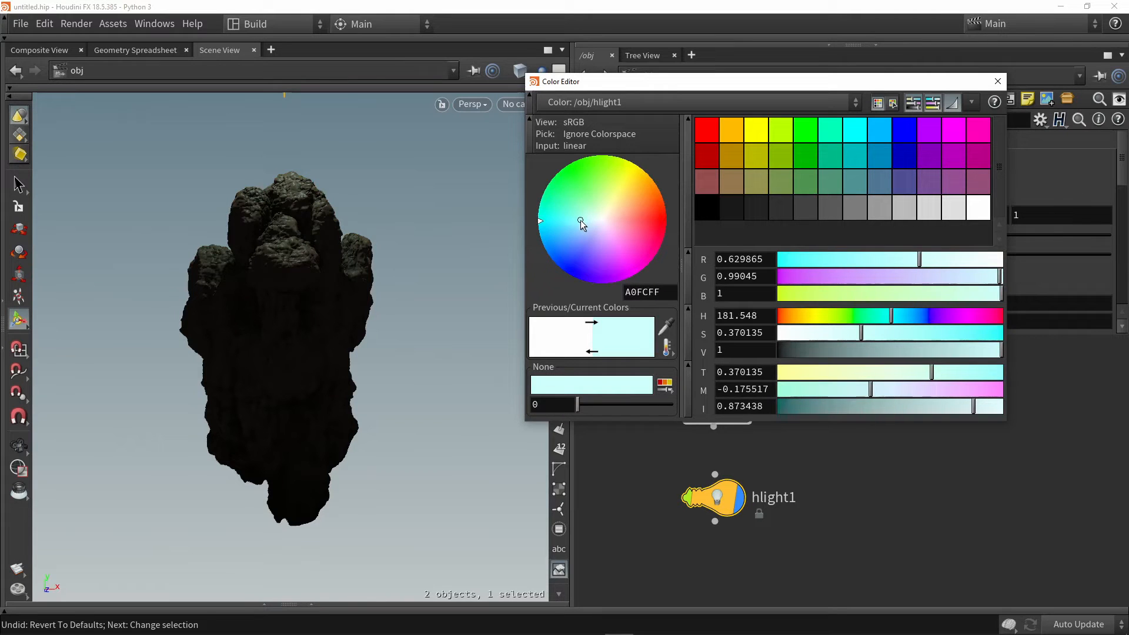
pyautogui.click(998, 81)
# Raise the light's intensity to 2.01 and its exposure to 1.76
pyautogui.moveTo(852, 236)
pyautogui.mouseDown()
pyautogui.moveTo(894, 234)
pyautogui.moveTo(873, 234)
pyautogui.mouseUp()
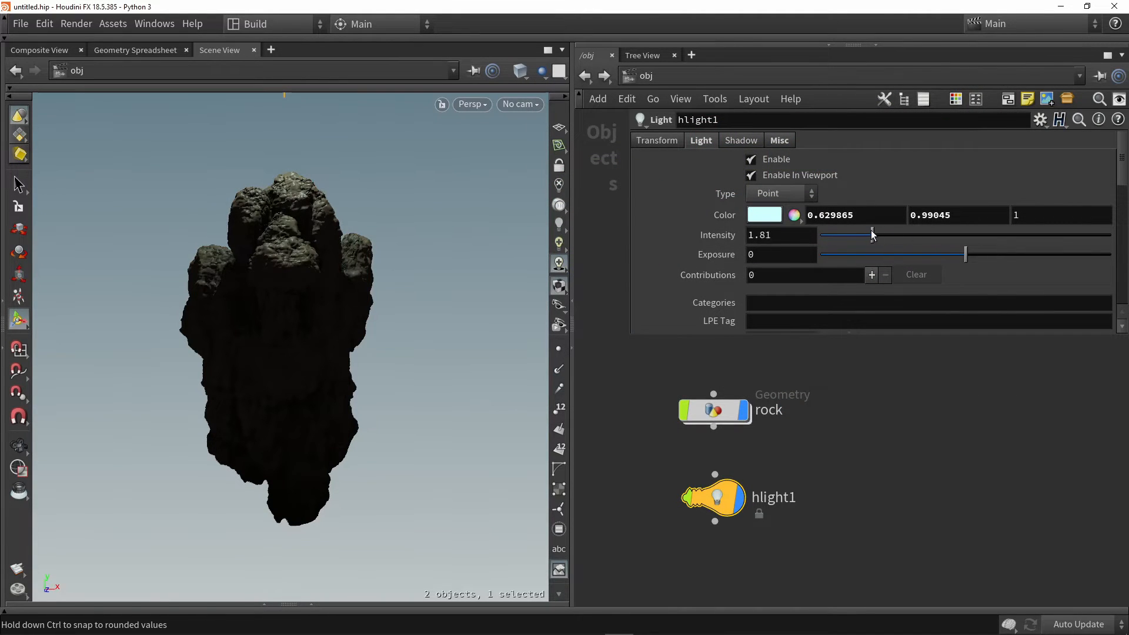
pyautogui.moveTo(967, 249); pyautogui.dragTo(991, 254)
pyautogui.keyDown('alt'); pyautogui.moveTo(487, 256); pyautogui.dragTo(376, 267); pyautogui.keyUp('alt')
pyautogui.scroll(-3, 376, 267)
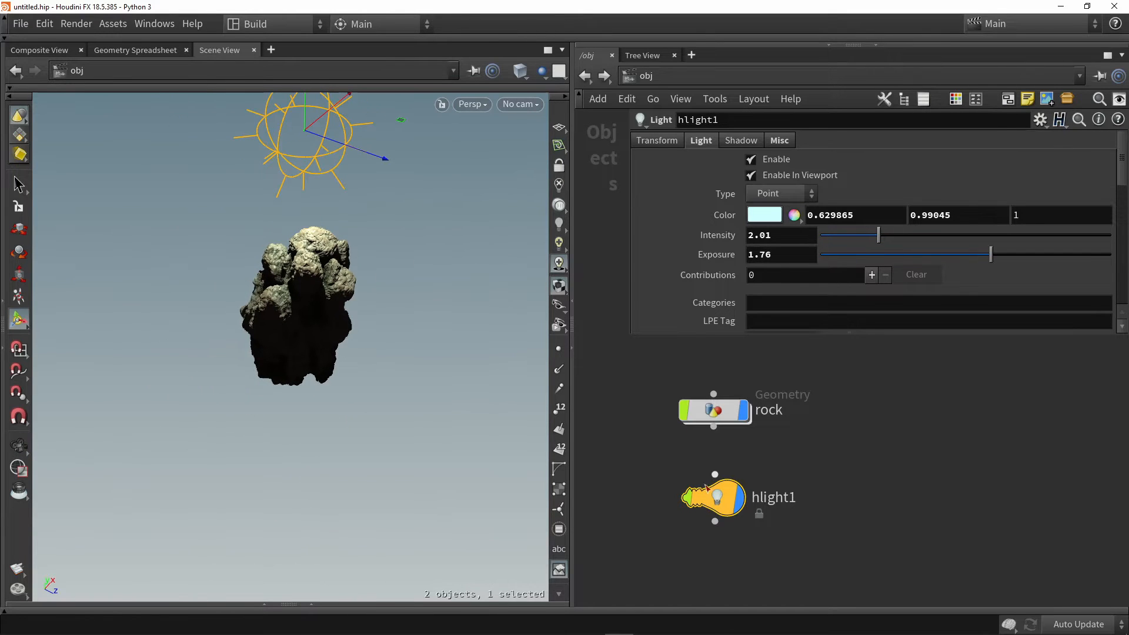
# Move the light horizontally to one side of the rock, keeping it above the top
pyautogui.keyDown('alt'); pyautogui.moveTo(453, 336); pyautogui.dragTo(390, 272); pyautogui.keyUp('alt')
pyautogui.scroll(-2, 390, 271)
pyautogui.moveTo(361, 135); pyautogui.dragTo(454, 124)
pyautogui.keyDown('alt'); pyautogui.moveTo(419, 187); pyautogui.dragTo(368, 259); pyautogui.keyUp('alt')
pyautogui.scroll(4, 345, 320)
pyautogui.moveTo(345, 320)
pyautogui.keyDown('alt'); pyautogui.mouseDown()
pyautogui.moveTo(260, 284)
pyautogui.moveTo(341, 324)
pyautogui.moveTo(325, 326)
pyautogui.mouseUp(); pyautogui.keyUp('alt')
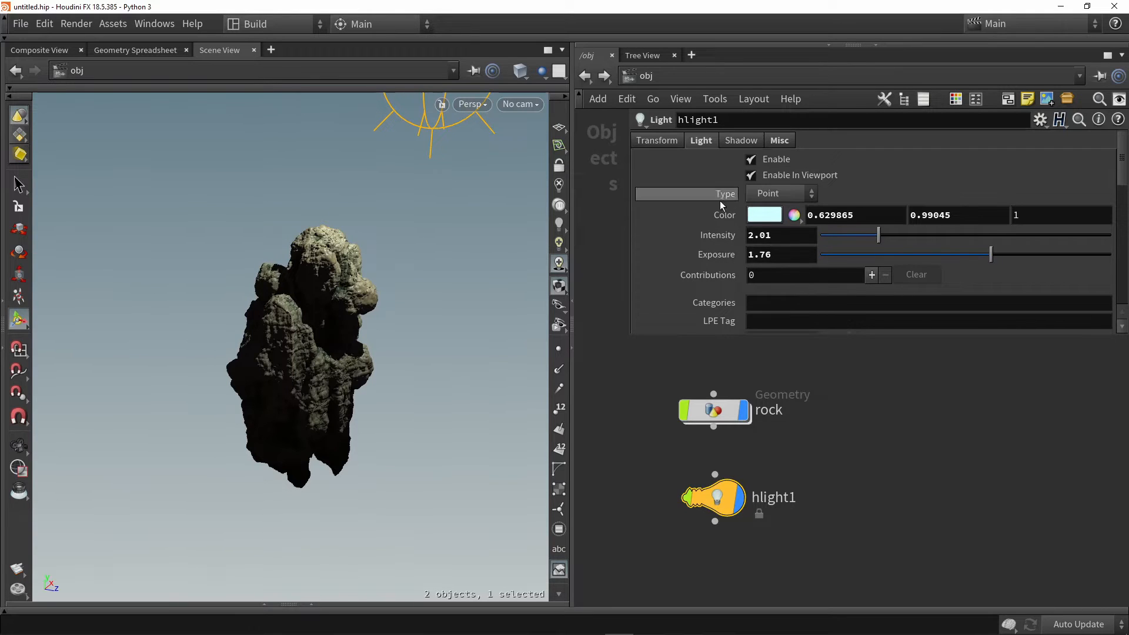
# Keep the light type as Point and turn on Enable Spot Light
pyautogui.click(765, 196)
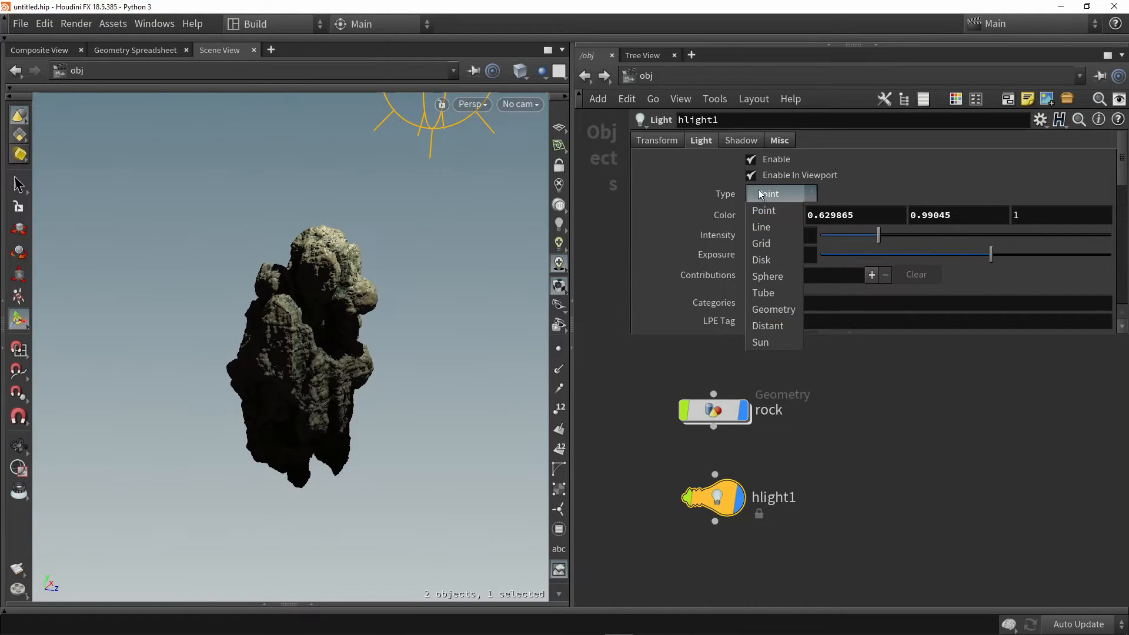
pyautogui.click(765, 197)
pyautogui.scroll(-5, 700, 215)
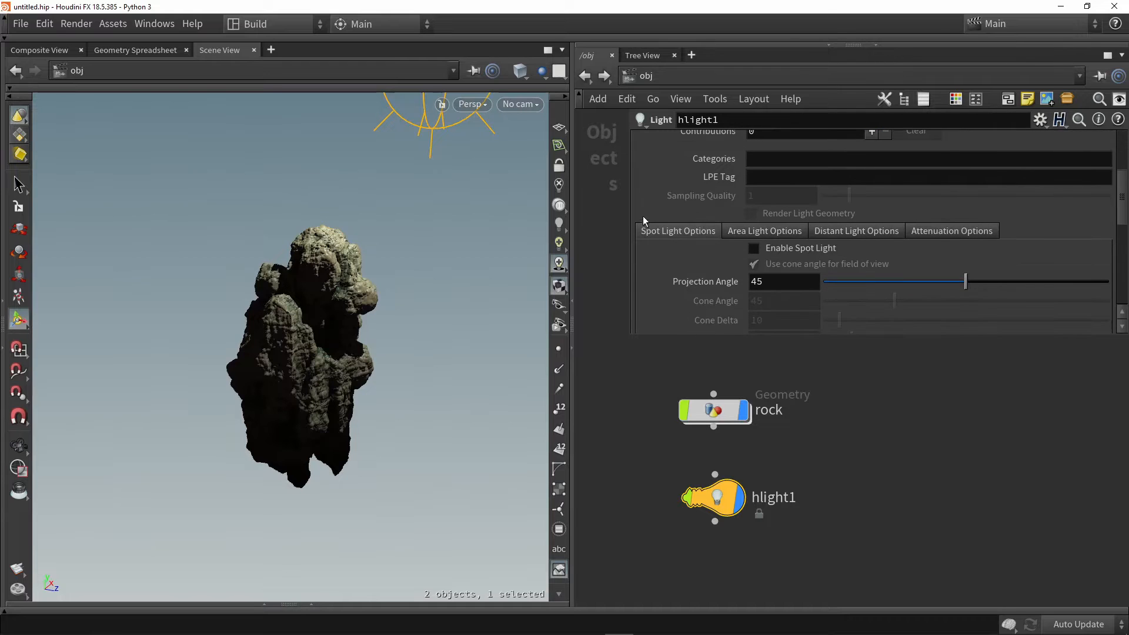
pyautogui.click(768, 250)
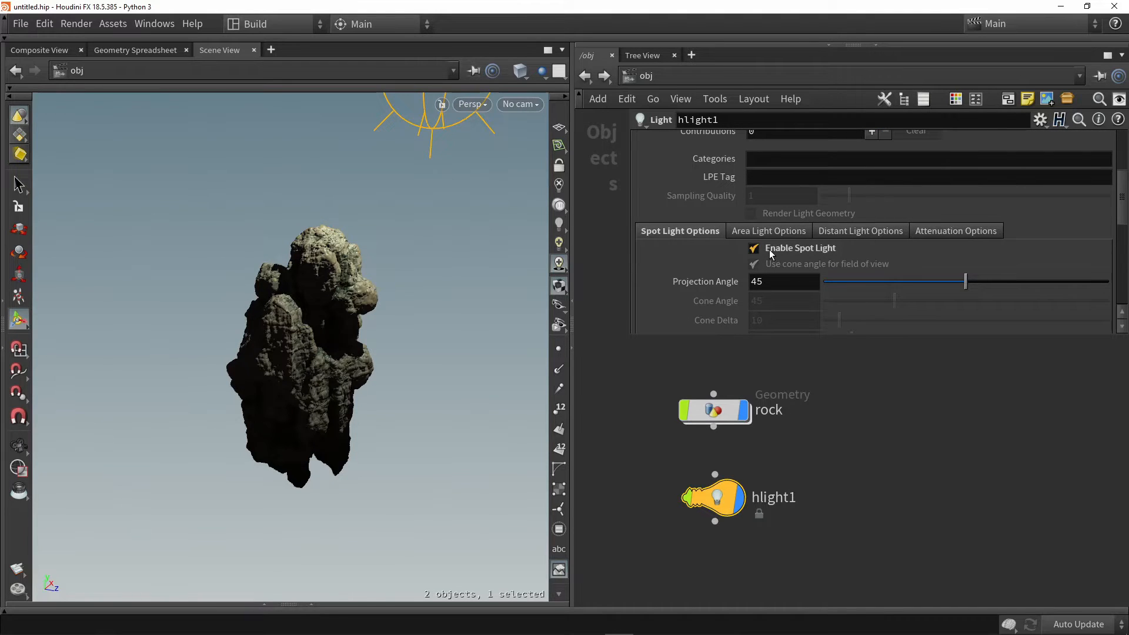
# Rotate the spot light so its cone aims down at the top of the rock
pyautogui.keyDown('alt'); pyautogui.moveTo(435, 243); pyautogui.dragTo(411, 388, button='middle'); pyautogui.keyUp('alt')
pyautogui.scroll(-4, 411, 388)
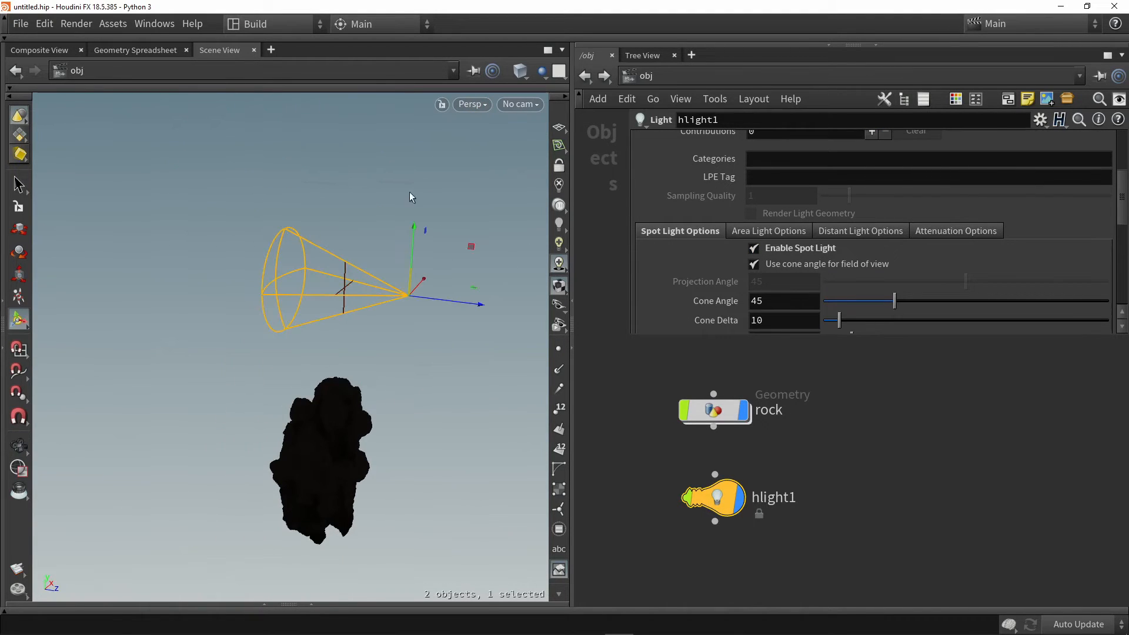
pyautogui.press('r')
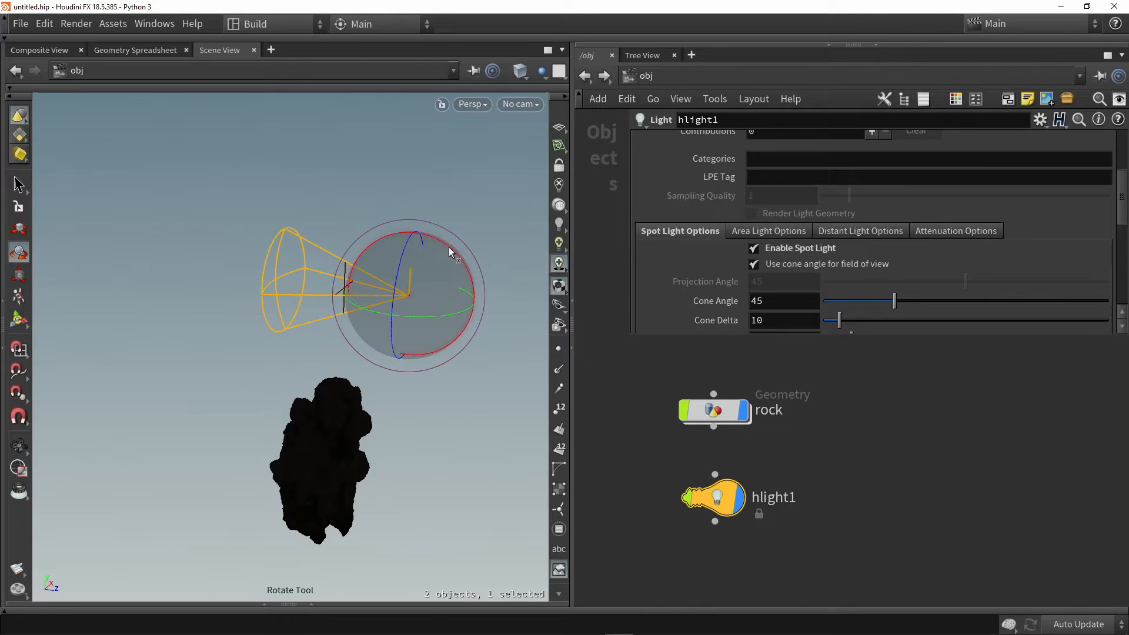
pyautogui.moveTo(450, 248); pyautogui.dragTo(383, 214)
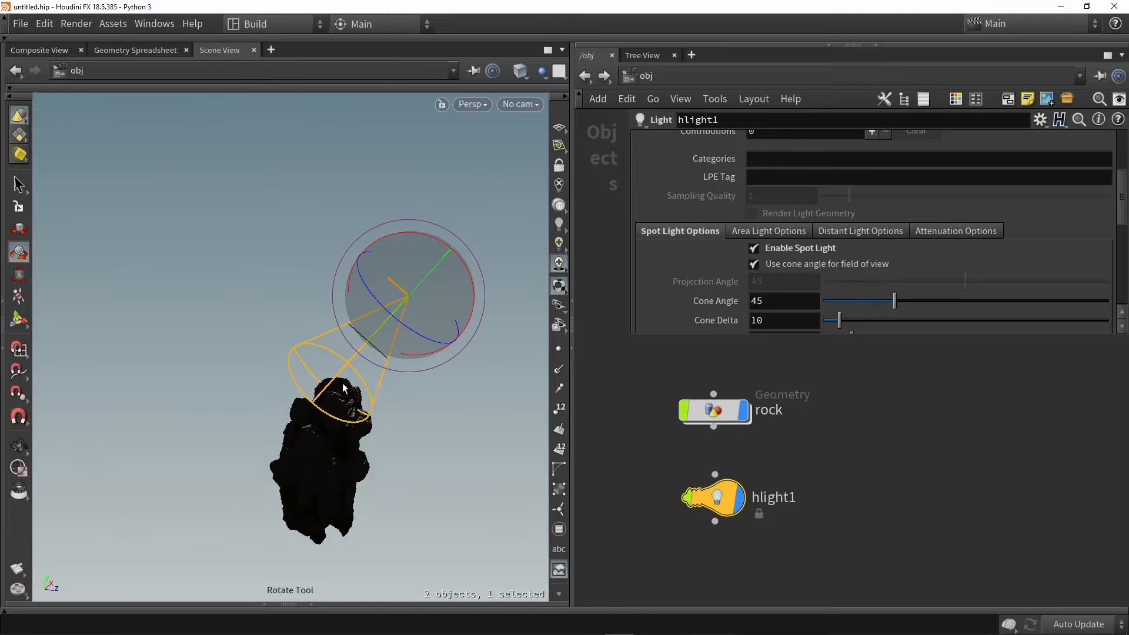
# Turn off Enable Spot Light so the light works as a plain point light
pyautogui.moveTo(345, 388)
pyautogui.keyDown('alt'); pyautogui.mouseDown()
pyautogui.moveTo(265, 391)
pyautogui.moveTo(355, 388)
pyautogui.mouseUp(); pyautogui.keyUp('alt')
pyautogui.click(754, 248)
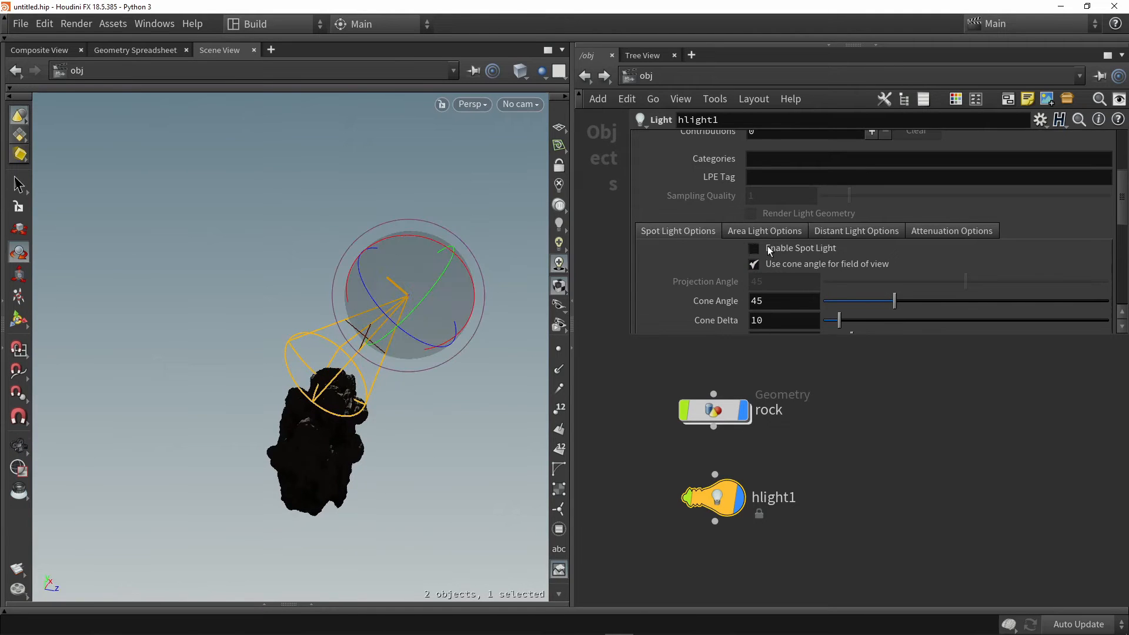
pyautogui.scroll(3, 713, 272)
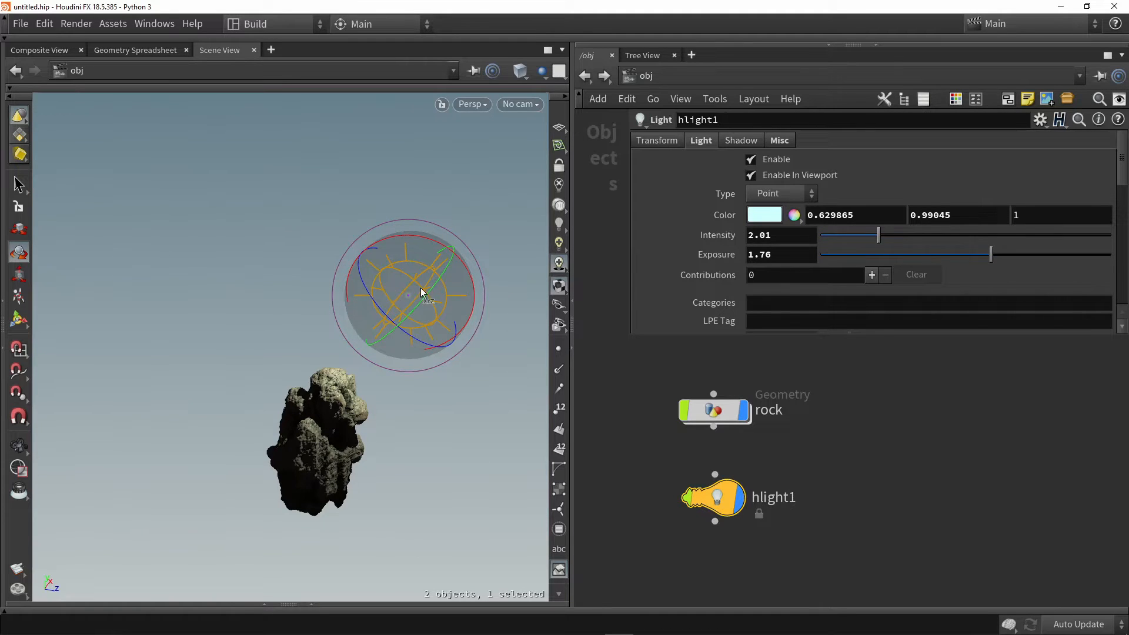
# Examine how the point light and its shadows fall on the rock, close up and from several angles
pyautogui.keyDown('alt'); pyautogui.moveTo(391, 318); pyautogui.dragTo(409, 312); pyautogui.keyUp('alt')
pyautogui.scroll(5, 350, 431)
pyautogui.moveTo(350, 431); pyautogui.dragTo(347, 320)
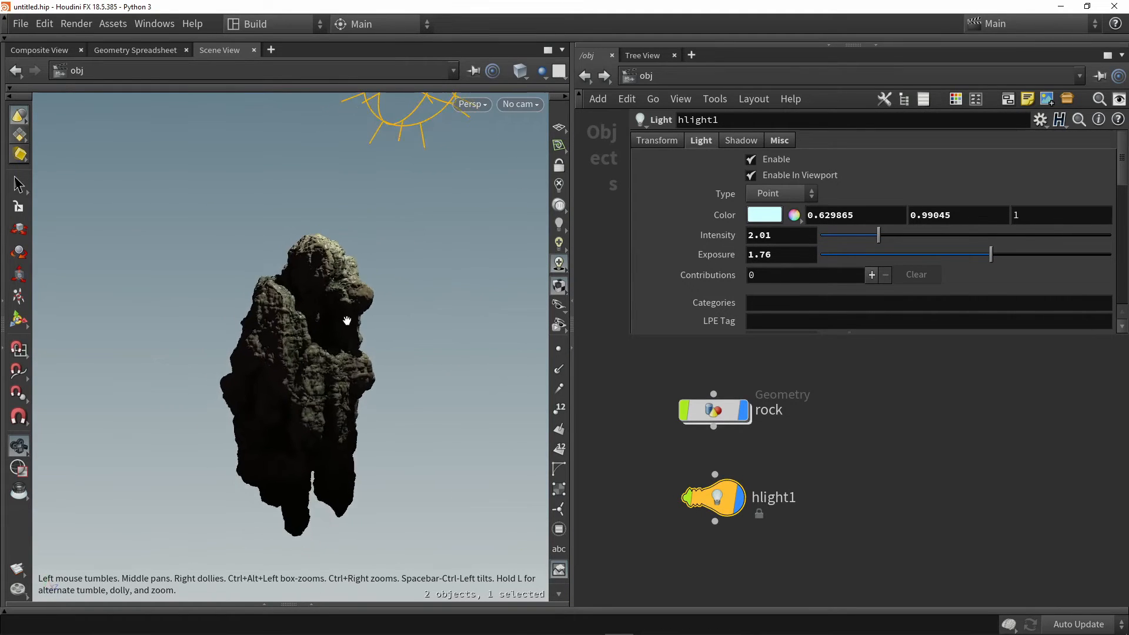
pyautogui.keyDown('alt'); pyautogui.moveTo(354, 323); pyautogui.dragTo(360, 346, button='middle'); pyautogui.keyUp('alt')
pyautogui.scroll(-1, 360, 345)
pyautogui.click(437, 332)
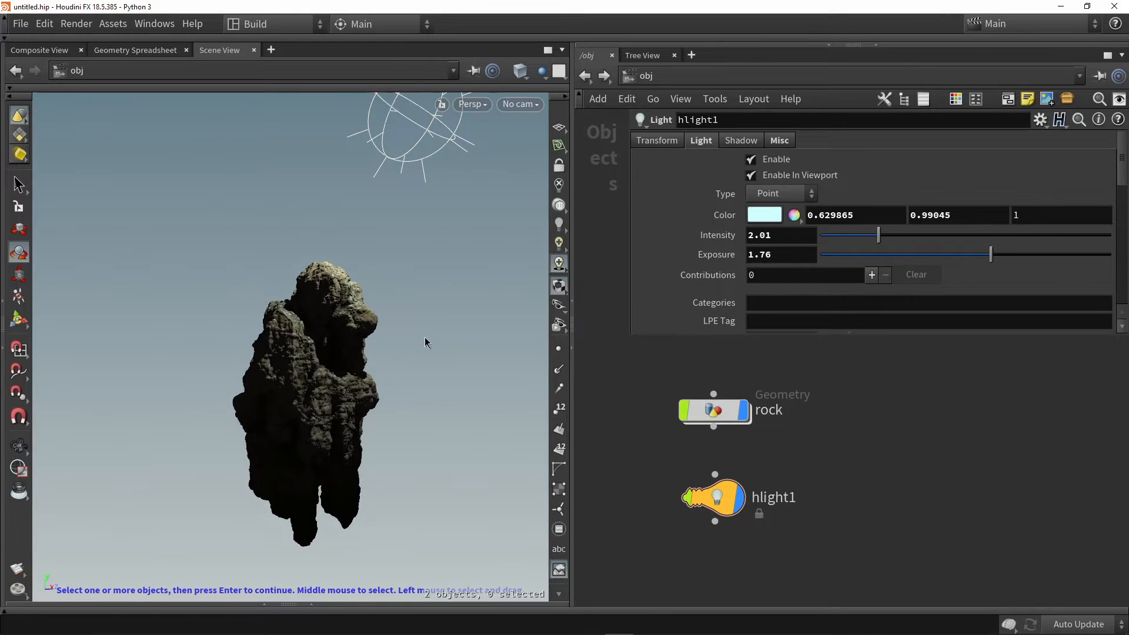
pyautogui.press('Escape')
pyautogui.scroll(10, 361, 368)
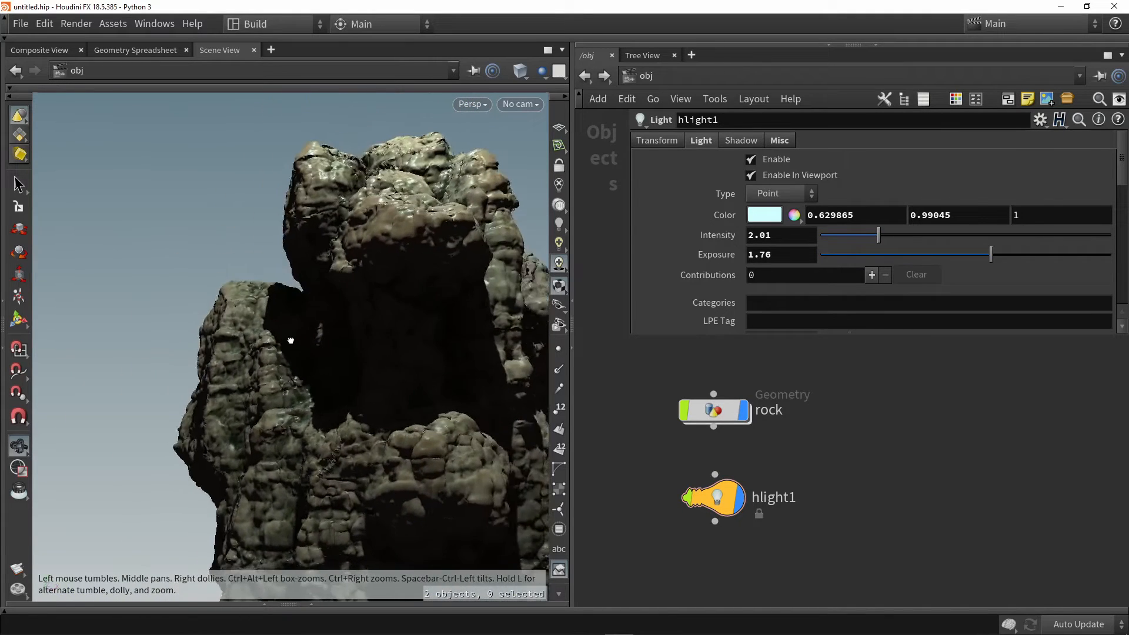
pyautogui.moveTo(290, 342); pyautogui.dragTo(394, 394)
pyautogui.scroll(-5, 377, 354)
pyautogui.scroll(-2, 382, 382)
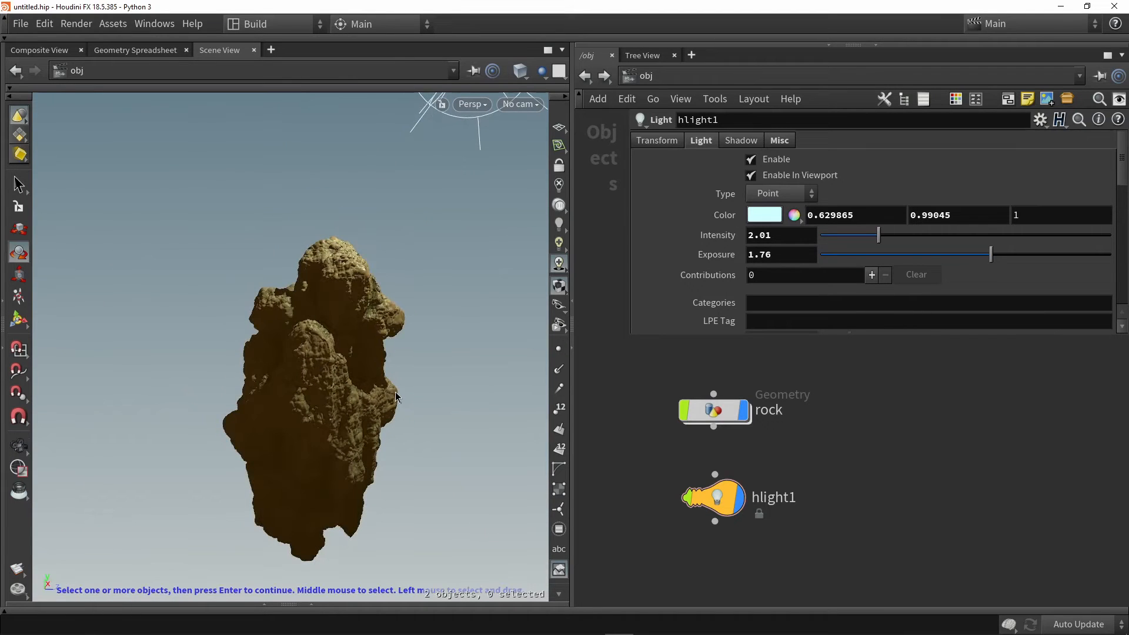
pyautogui.press('Escape')
pyautogui.moveTo(456, 357); pyautogui.dragTo(423, 358)
pyautogui.scroll(3, 374, 381)
pyautogui.press('r')
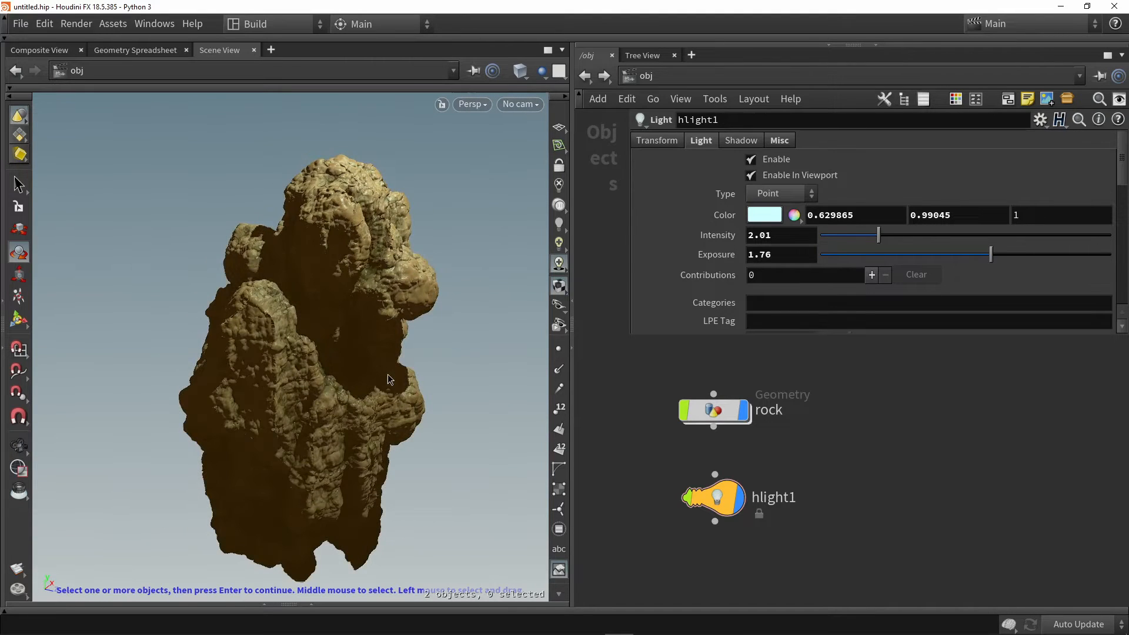
pyautogui.press('Escape')
pyautogui.moveTo(494, 340); pyautogui.dragTo(429, 316)
pyautogui.press('r')
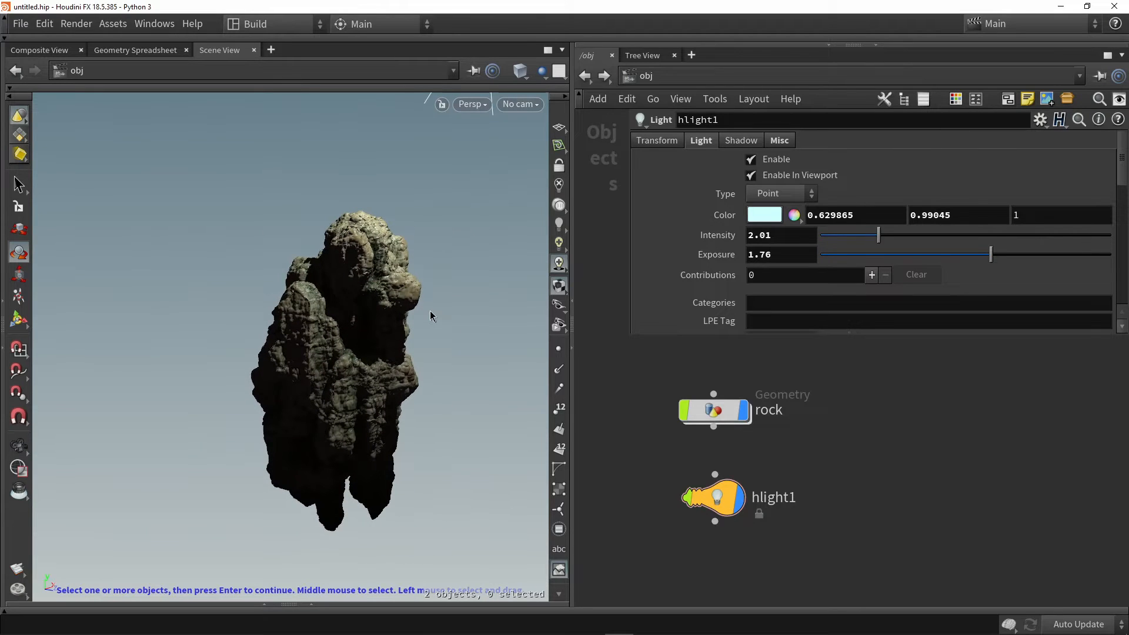
# Add an Environment Light node to the object network below the existing light
pyautogui.moveTo(633, 452); pyautogui.dragTo(623, 415, button='middle')
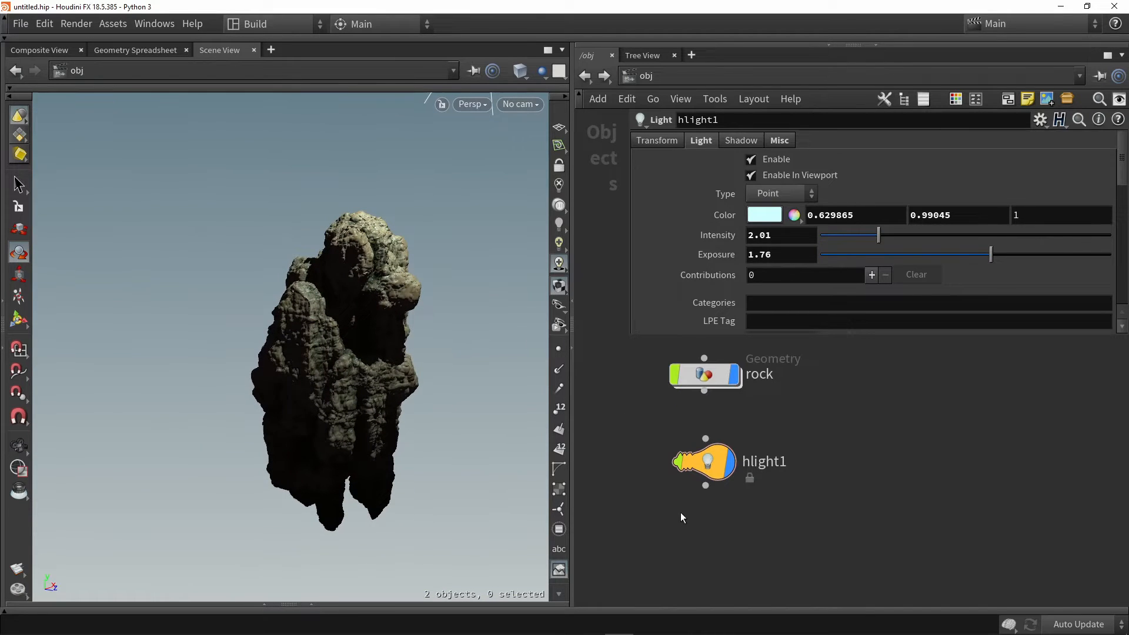
pyautogui.press('Tab')
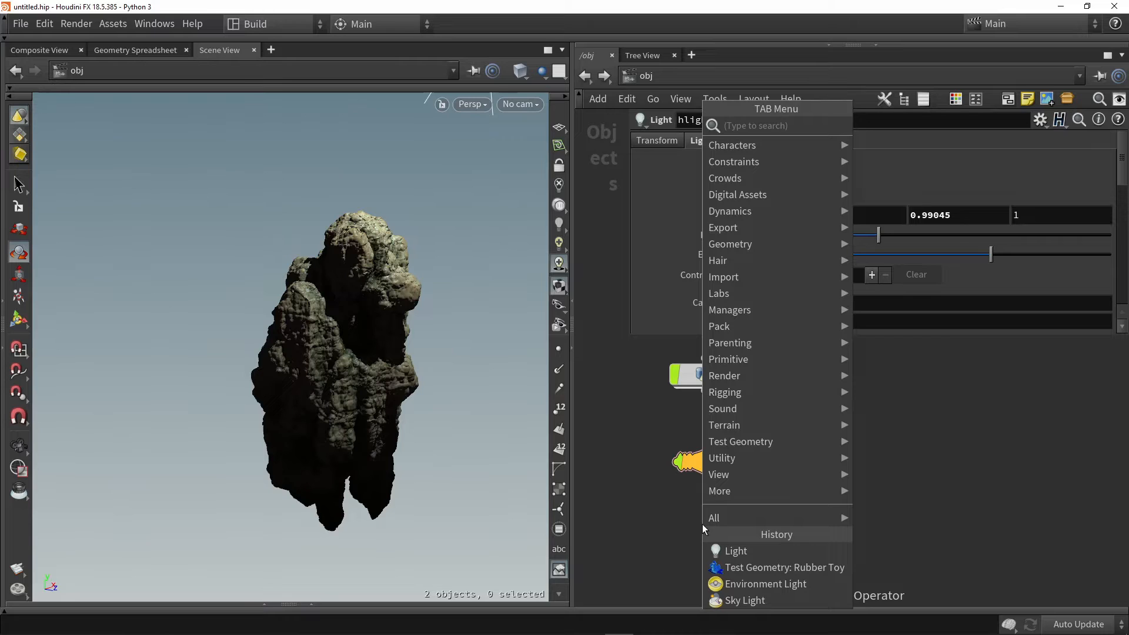
pyautogui.write('env')
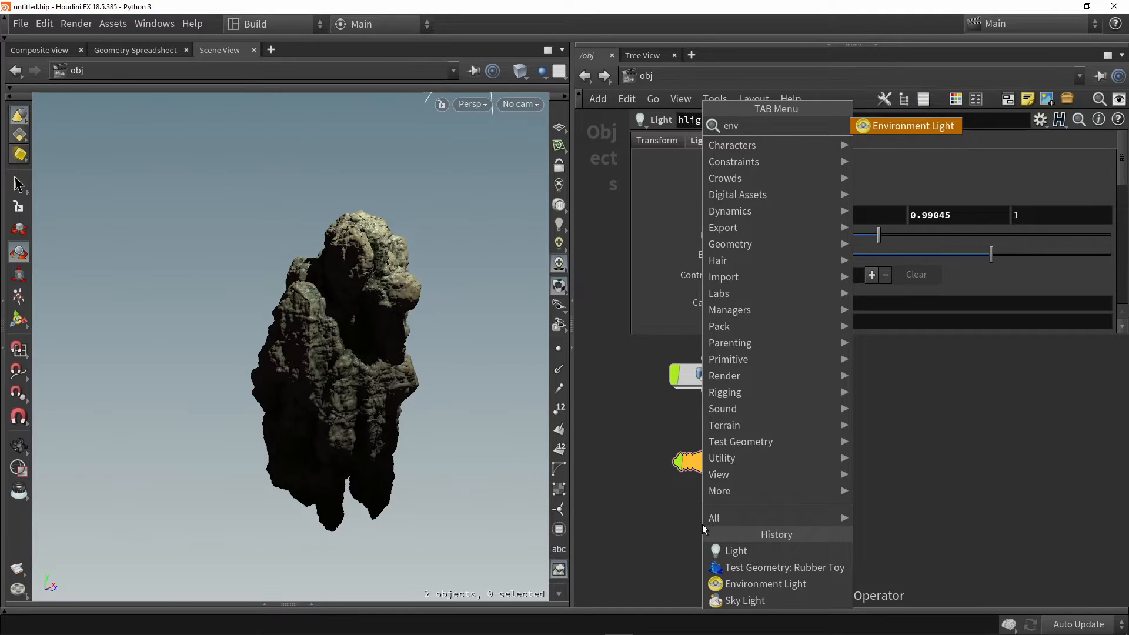
pyautogui.press('Return')
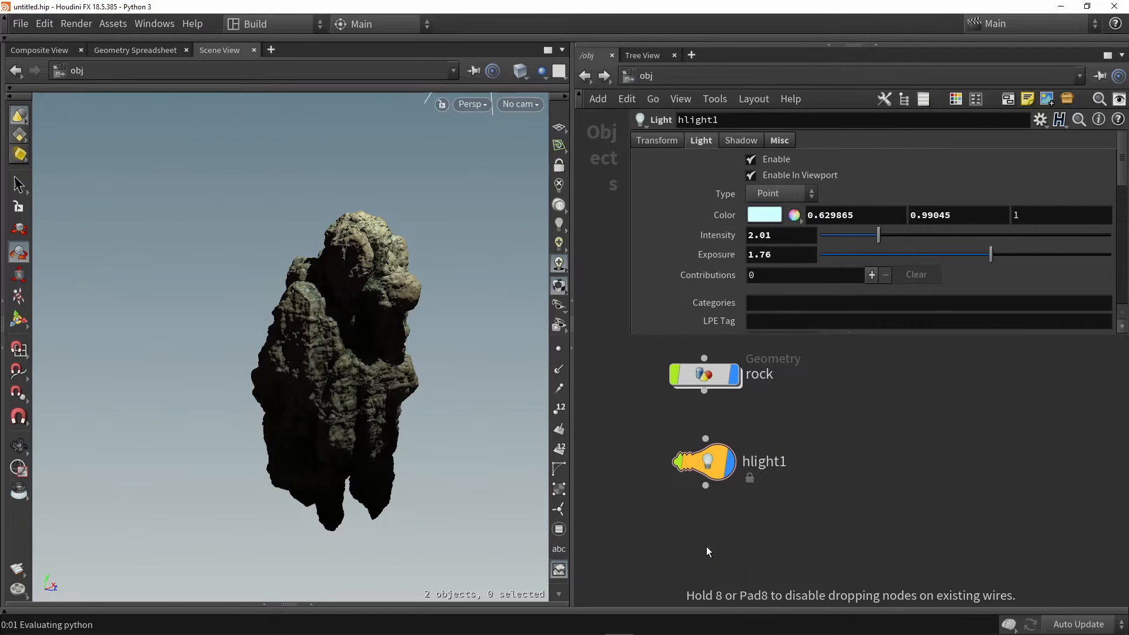
pyautogui.click(707, 546)
pyautogui.moveTo(715, 486); pyautogui.dragTo(717, 485)
# Lower the environment light's intensity to 0.12 and check its effect on the rock
pyautogui.keyDown('alt'); pyautogui.moveTo(456, 383); pyautogui.dragTo(355, 345); pyautogui.keyUp('alt')
pyautogui.scroll(3, 378, 368)
pyautogui.scroll(2, 356, 345)
pyautogui.press('r')
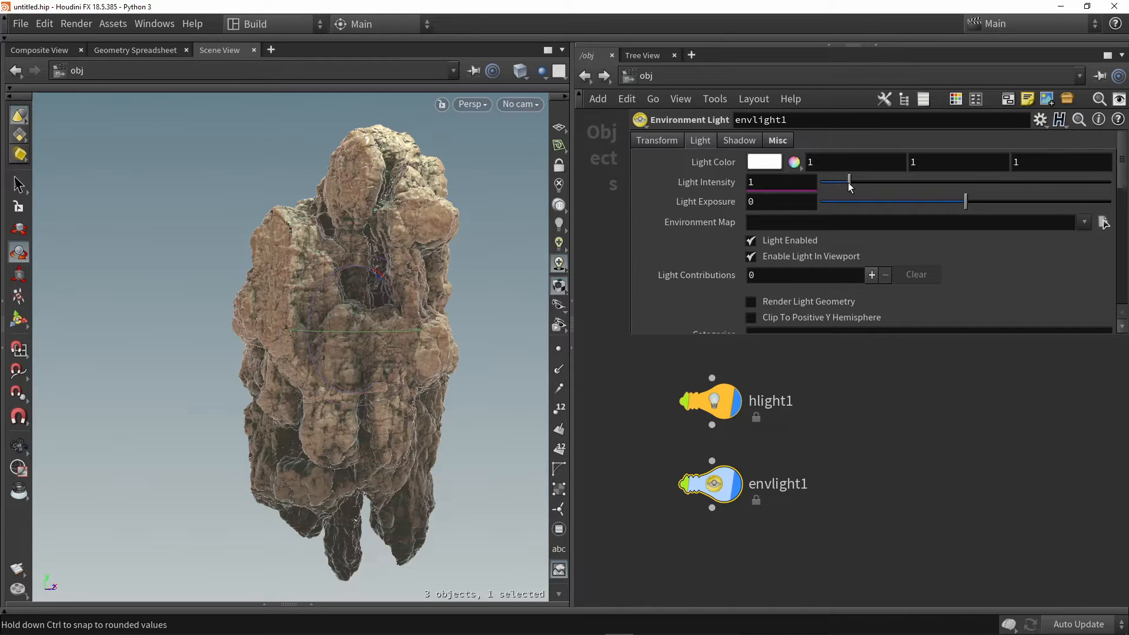
pyautogui.moveTo(850, 184); pyautogui.dragTo(825, 178)
pyautogui.keyDown('alt'); pyautogui.moveTo(353, 235); pyautogui.dragTo(534, 245); pyautogui.keyUp('alt')
pyautogui.press('r')
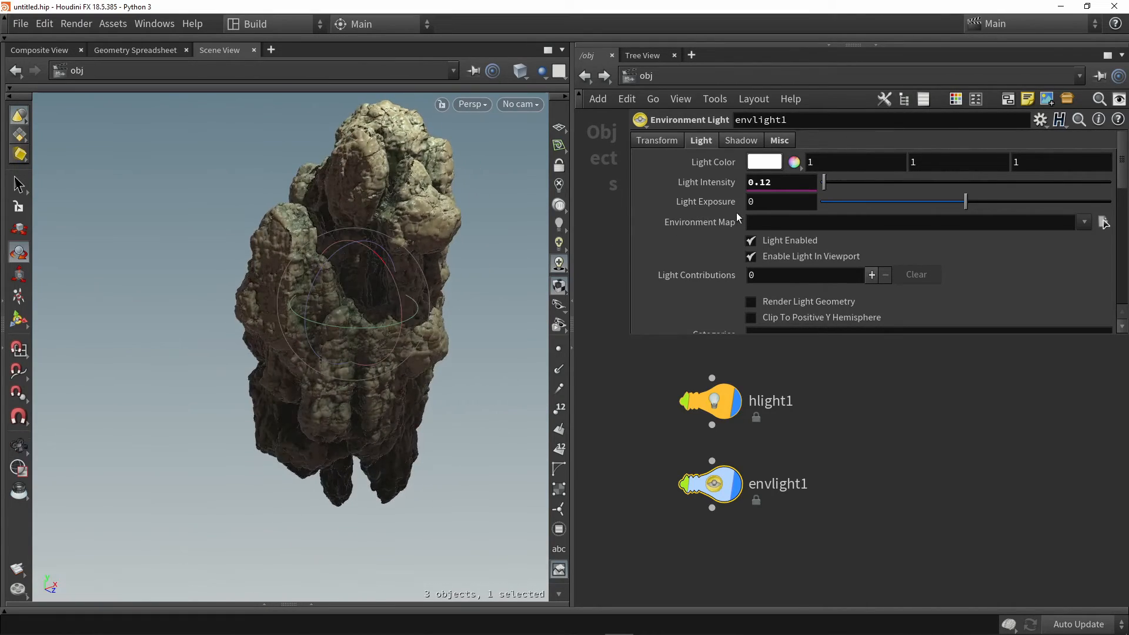
# Set the environment light's intensity to 1
pyautogui.click(775, 186)
pyautogui.write('1')
pyautogui.press('Return')
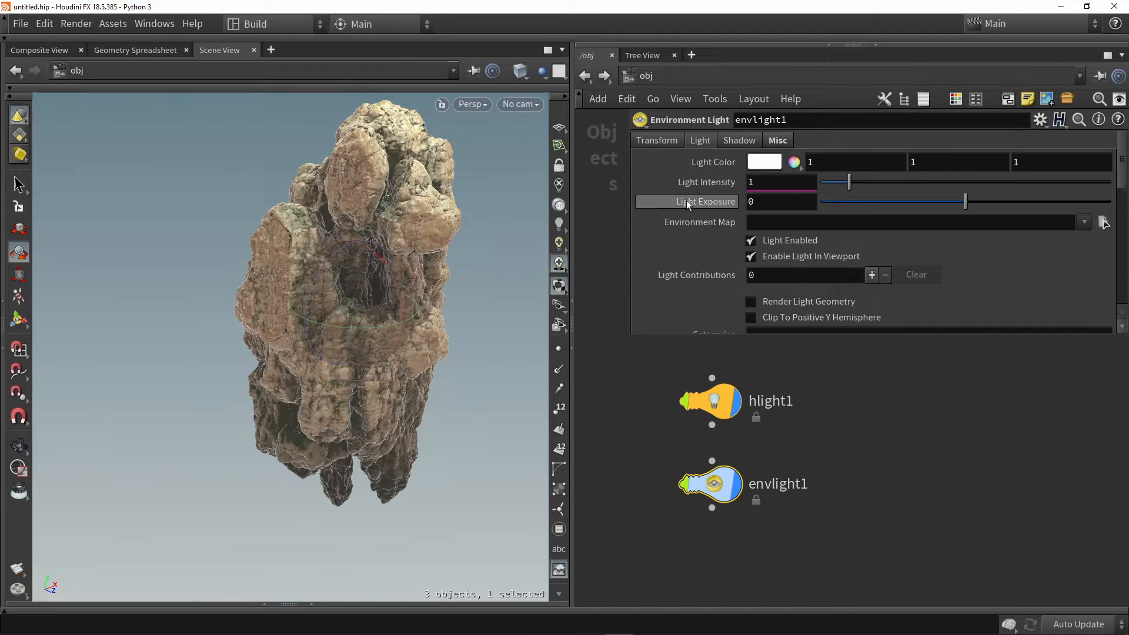
# Enable the environment light's sky environment map and check the sky and horizon behind the rock
pyautogui.scroll(-5, 706, 187)
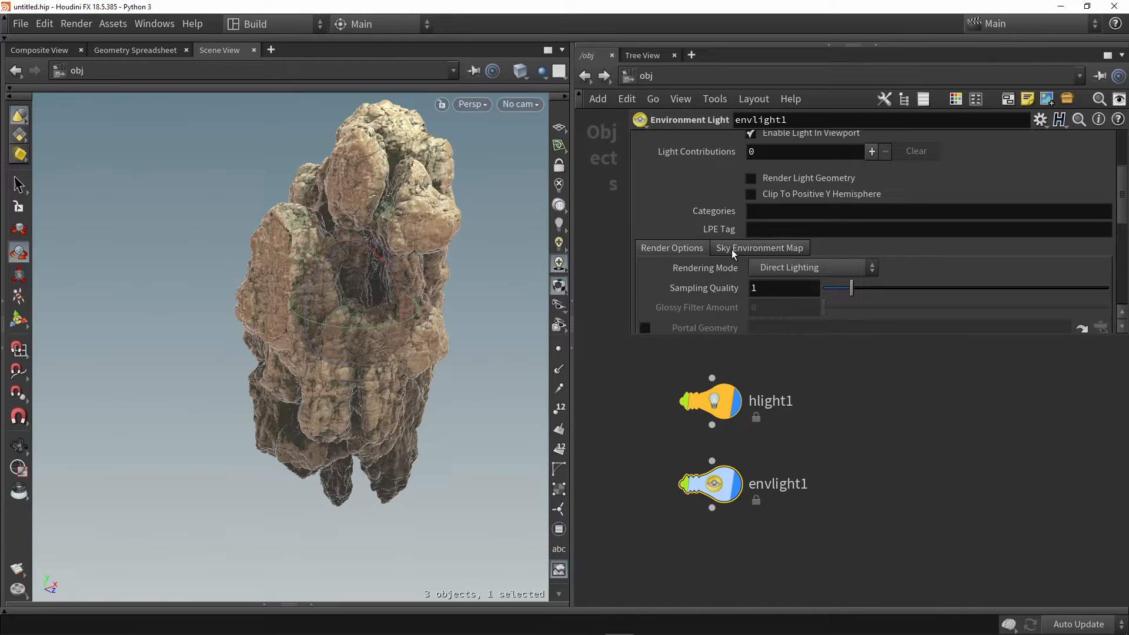
pyautogui.click(731, 249)
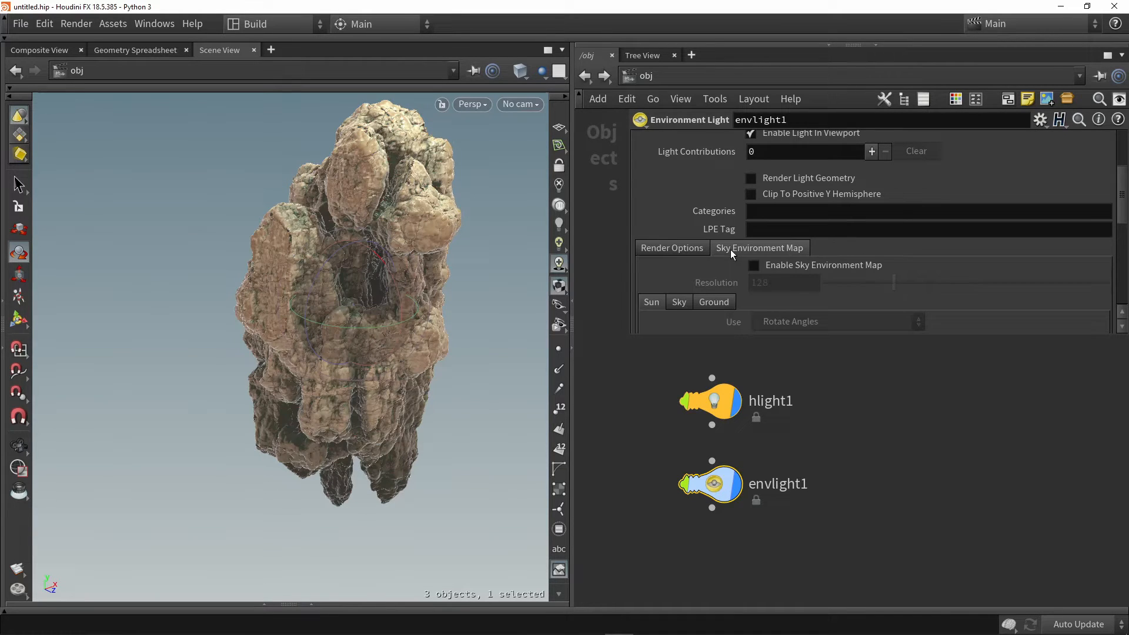
pyautogui.scroll(-1, 731, 250)
pyautogui.click(767, 244)
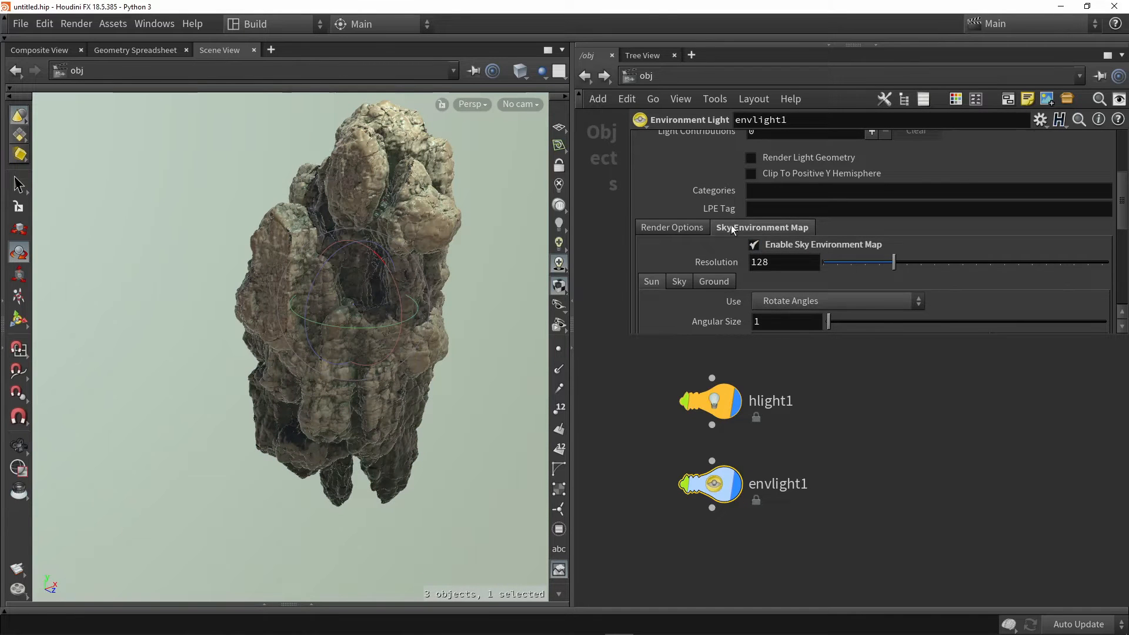
pyautogui.keyDown('alt'); pyautogui.moveTo(492, 273); pyautogui.dragTo(442, 281); pyautogui.keyUp('alt')
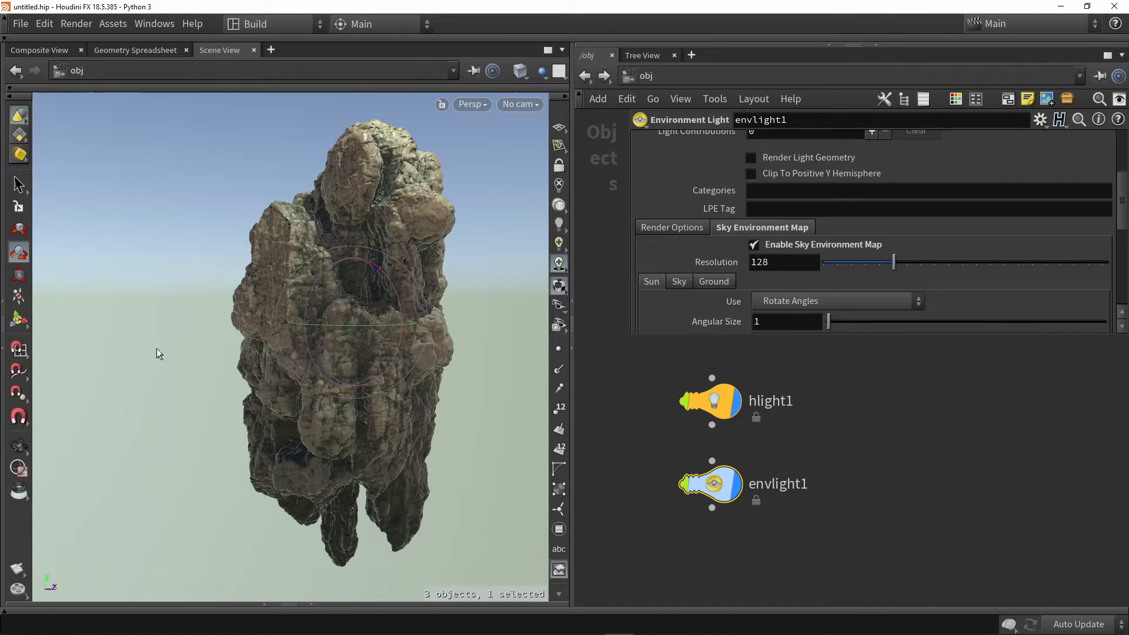
pyautogui.moveTo(471, 245)
pyautogui.keyDown('alt'); pyautogui.mouseDown()
pyautogui.moveTo(378, 245)
pyautogui.moveTo(273, 179)
pyautogui.moveTo(456, 261)
pyautogui.mouseUp(); pyautogui.keyUp('alt')
# Review the Sun, Sky and Ground settings of the sky environment map
pyautogui.scroll(-1, 726, 272)
pyautogui.scroll(-2, 726, 271)
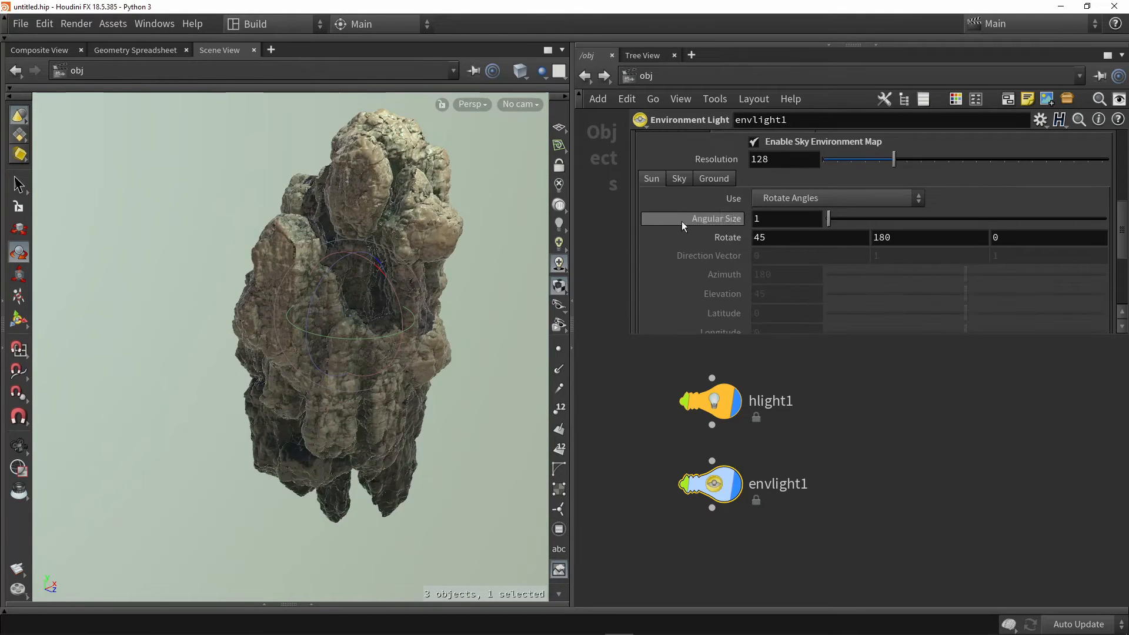
pyautogui.click(677, 179)
pyautogui.scroll(1, 725, 209)
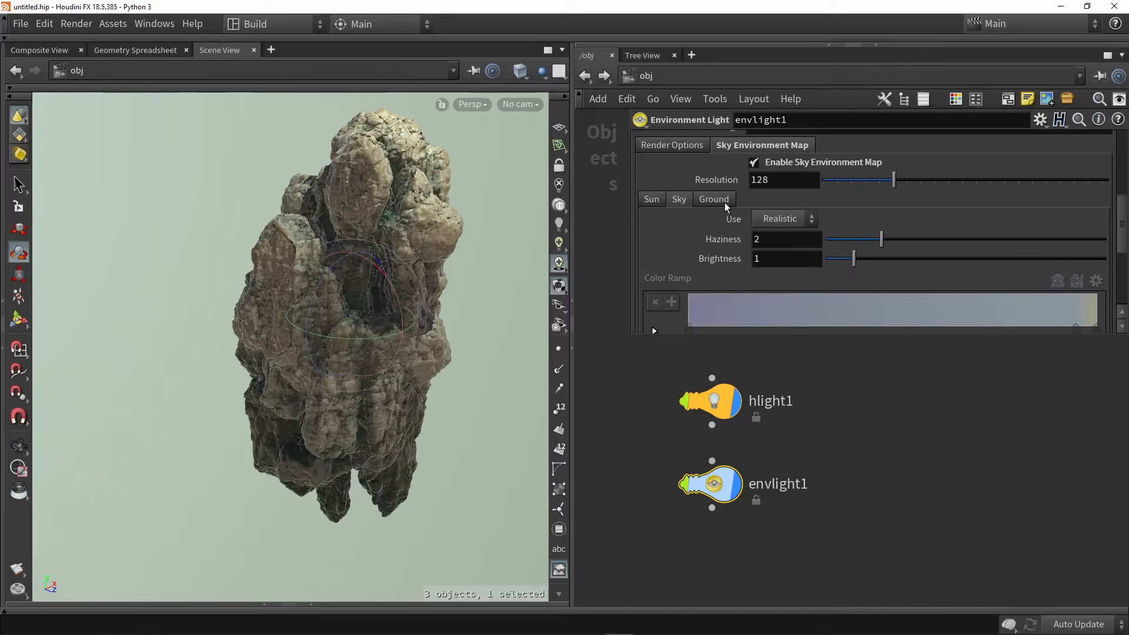
pyautogui.click(723, 203)
pyautogui.click(676, 199)
pyautogui.click(652, 200)
pyautogui.scroll(2, 711, 215)
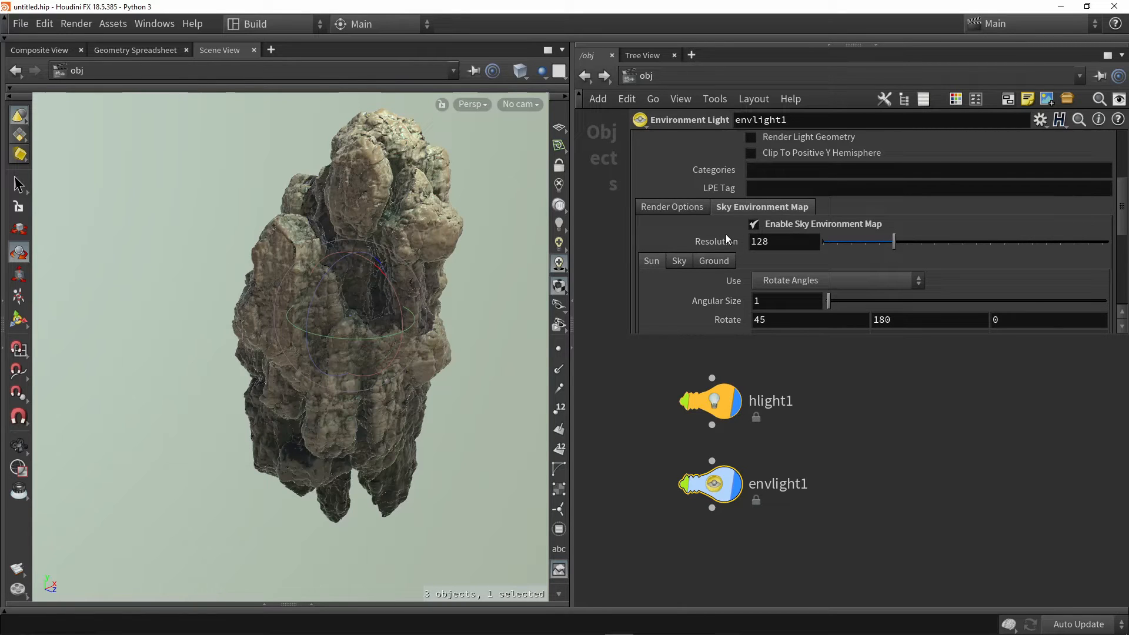
# Turn off the sky environment map and activate the empty Environment Map field
pyautogui.click(759, 224)
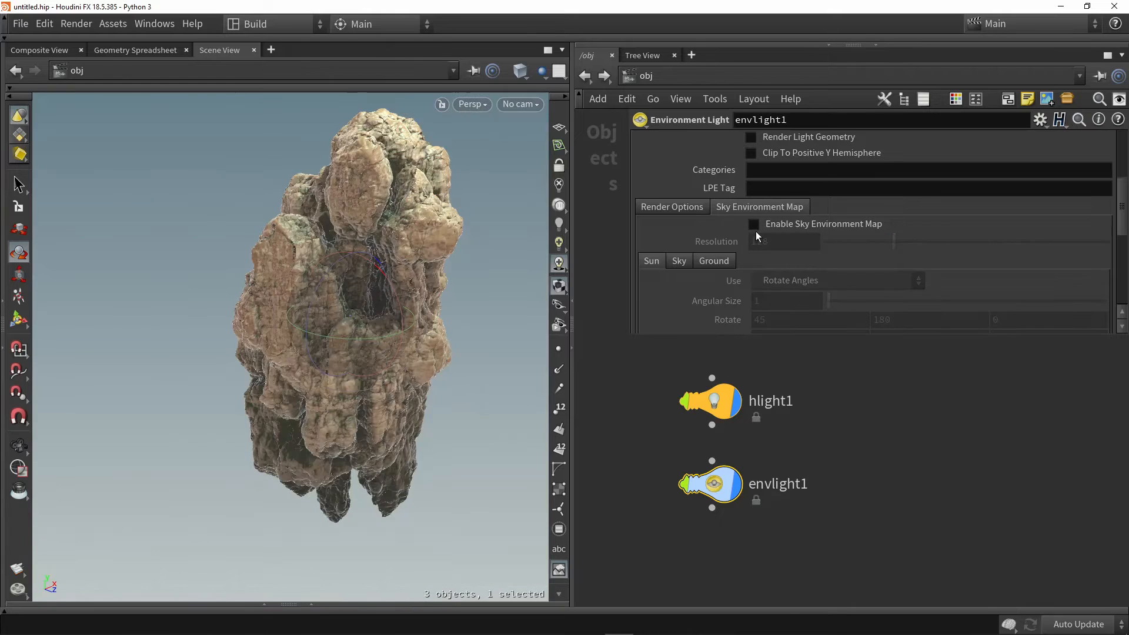
pyautogui.scroll(2, 764, 228)
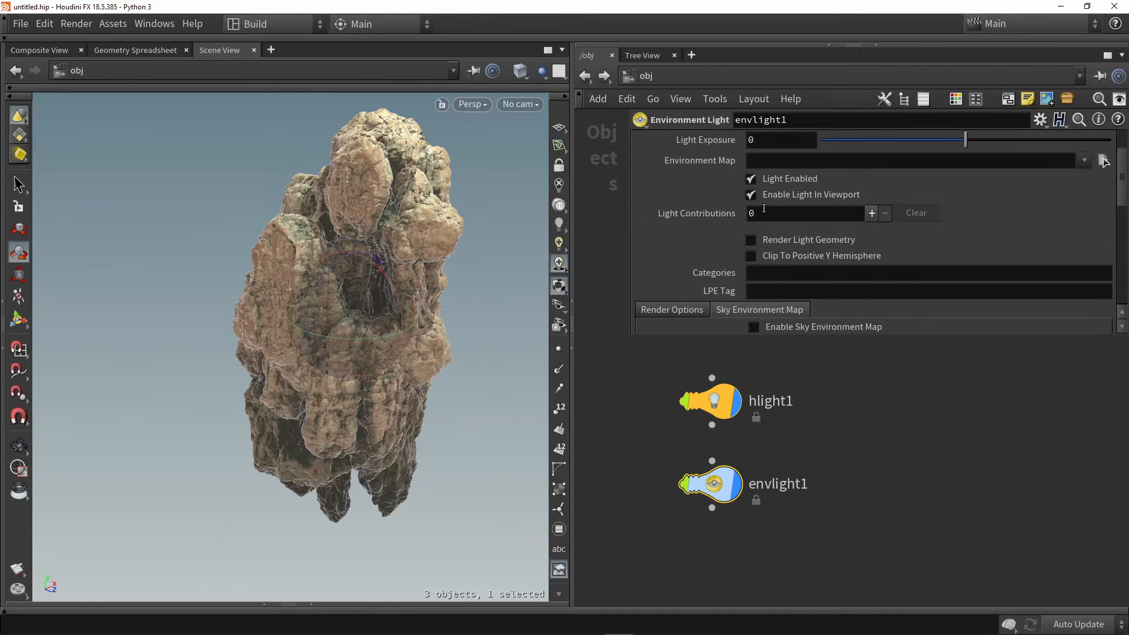
pyautogui.click(757, 158)
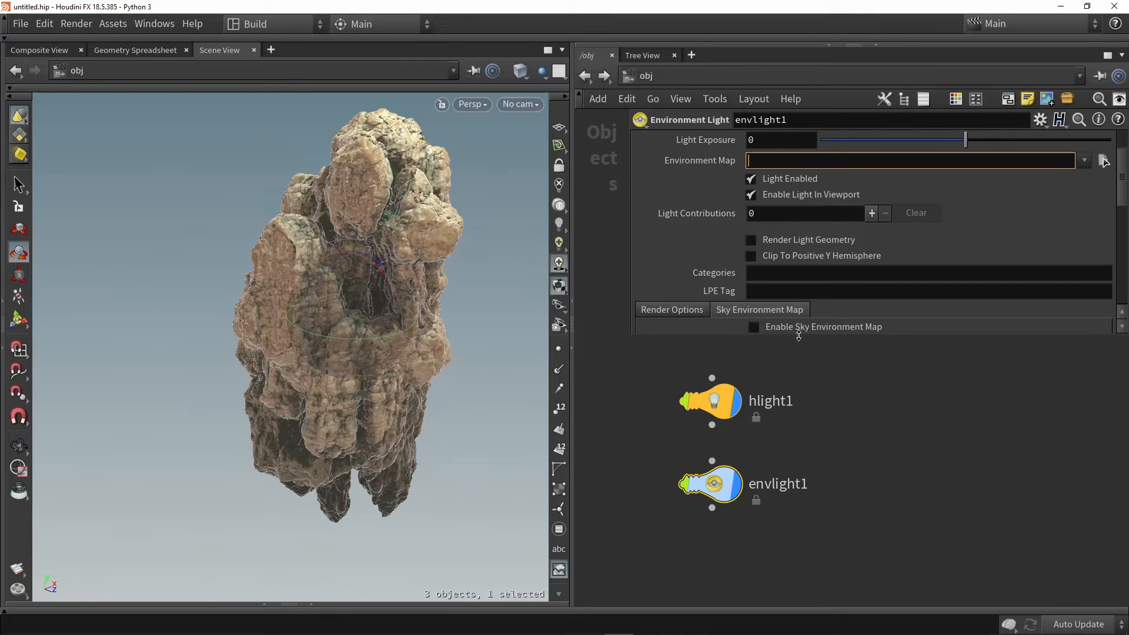
# Enlarge the parameter area and switch the sky environment map on and off again to compare
pyautogui.moveTo(799, 336); pyautogui.dragTo(795, 391)
pyautogui.click(758, 336)
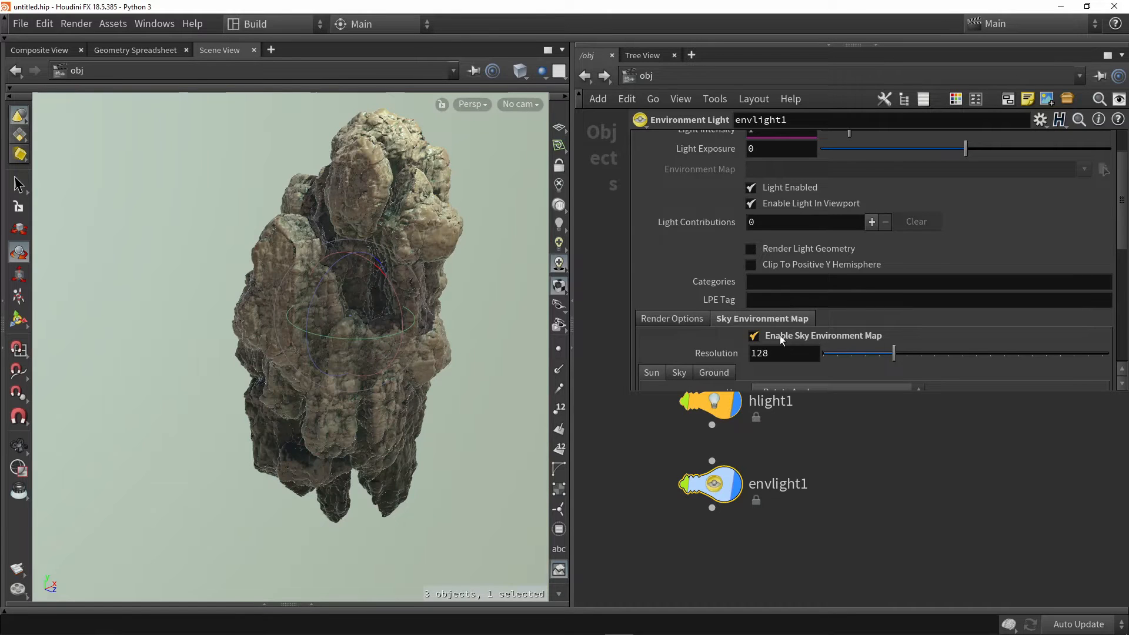
pyautogui.click(755, 336)
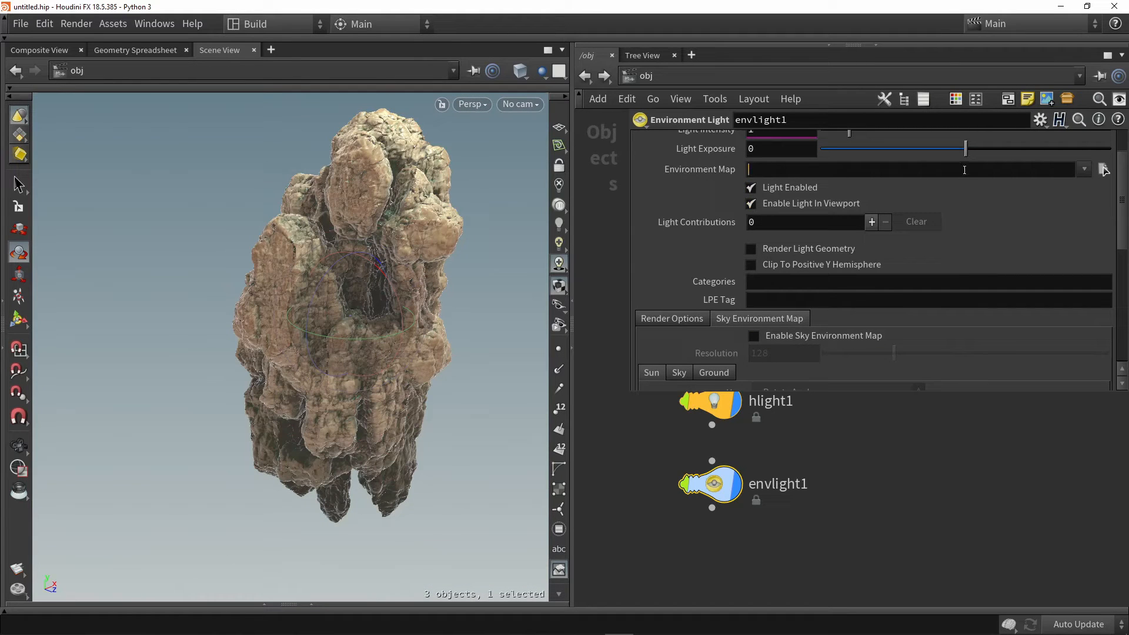
# Switch to the HDRI Haven website in the browser and look through its collection for environment maps
pyautogui.click(1011, 169)
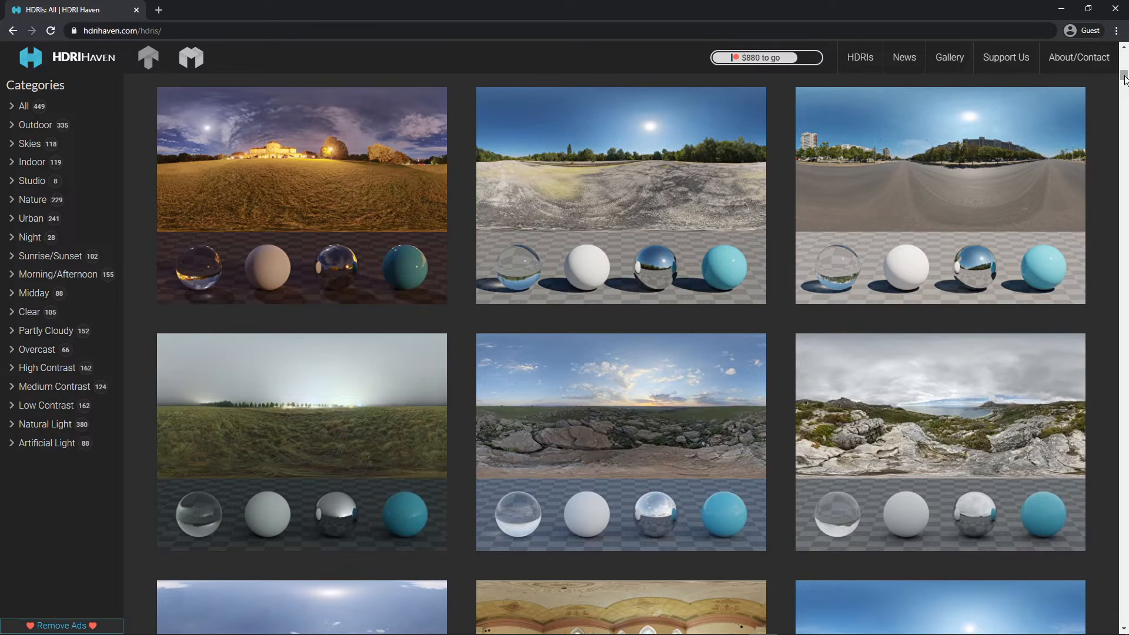
pyautogui.scroll(-6, 1125, 79)
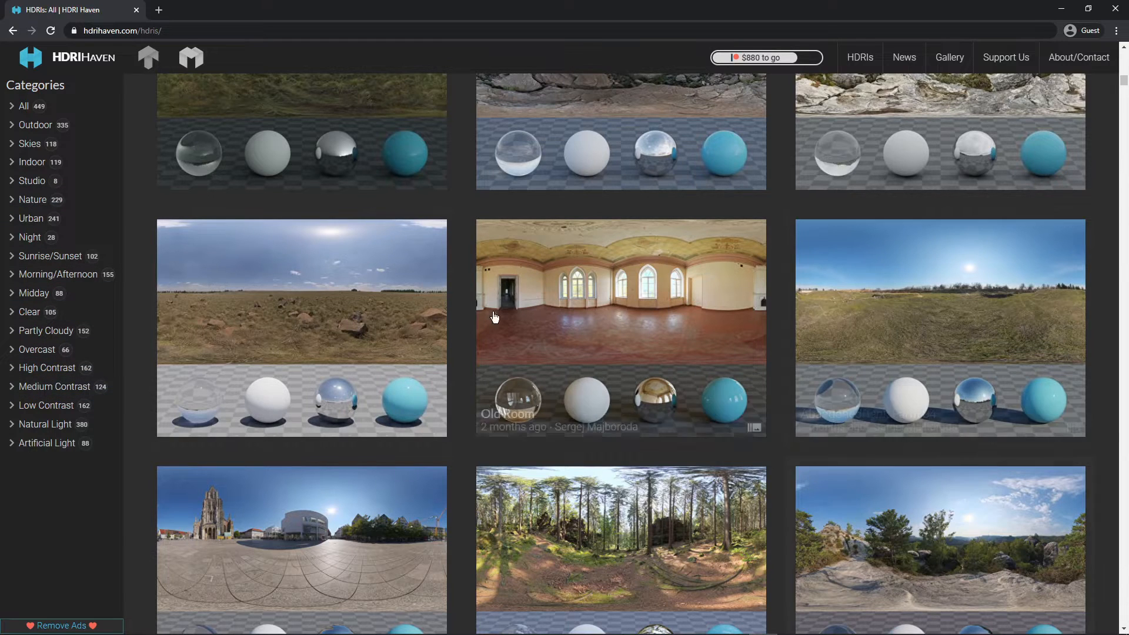
pyautogui.scroll(2, 662, 308)
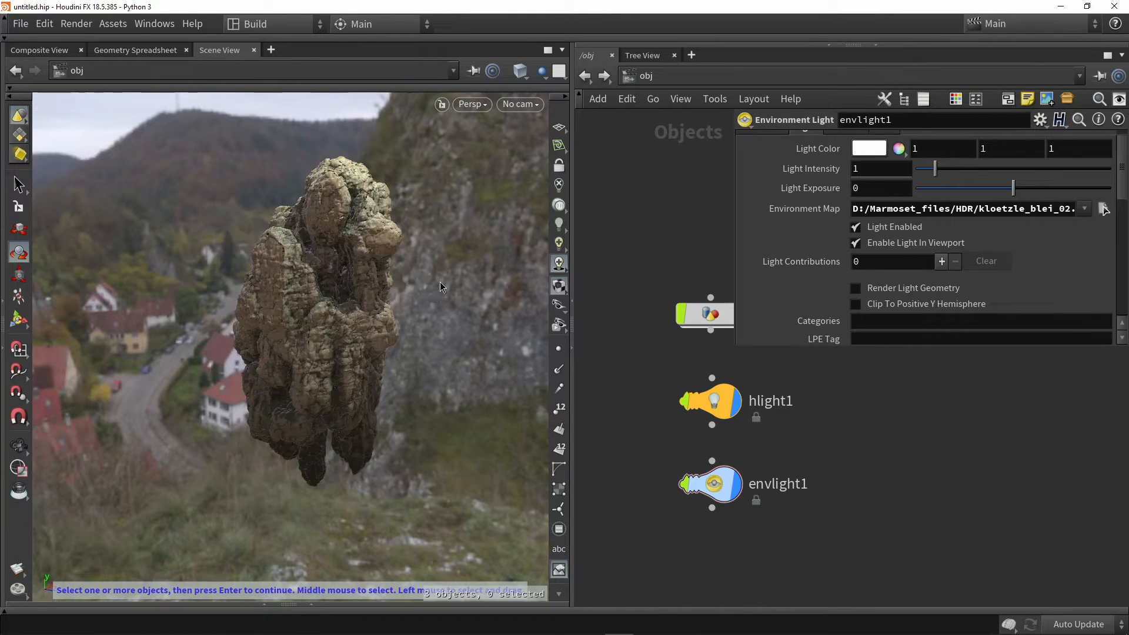
# Inspect the rock against the loaded HDR environment and raise the environment light's intensity to 1.12
pyautogui.press('Escape')
pyautogui.moveTo(435, 277); pyautogui.dragTo(373, 240)
pyautogui.press('r')
pyautogui.press('Escape')
pyautogui.press('r')
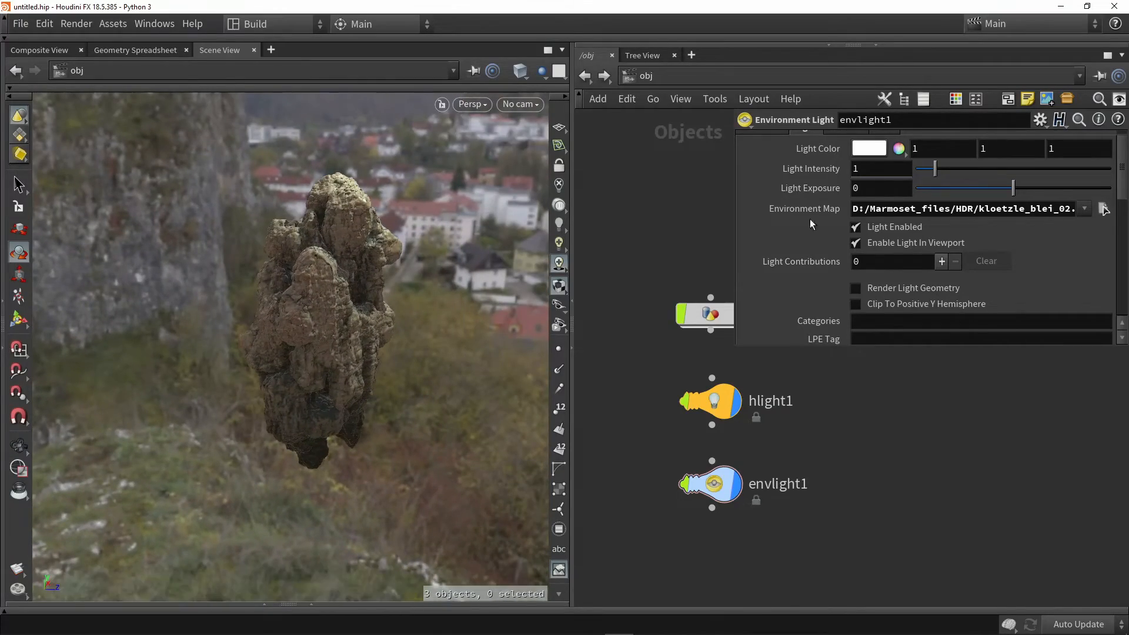
pyautogui.moveTo(936, 169)
pyautogui.mouseDown()
pyautogui.moveTo(921, 168)
pyautogui.moveTo(965, 166)
pyautogui.moveTo(919, 167)
pyautogui.moveTo(957, 164)
pyautogui.moveTo(938, 167)
pyautogui.mouseUp()
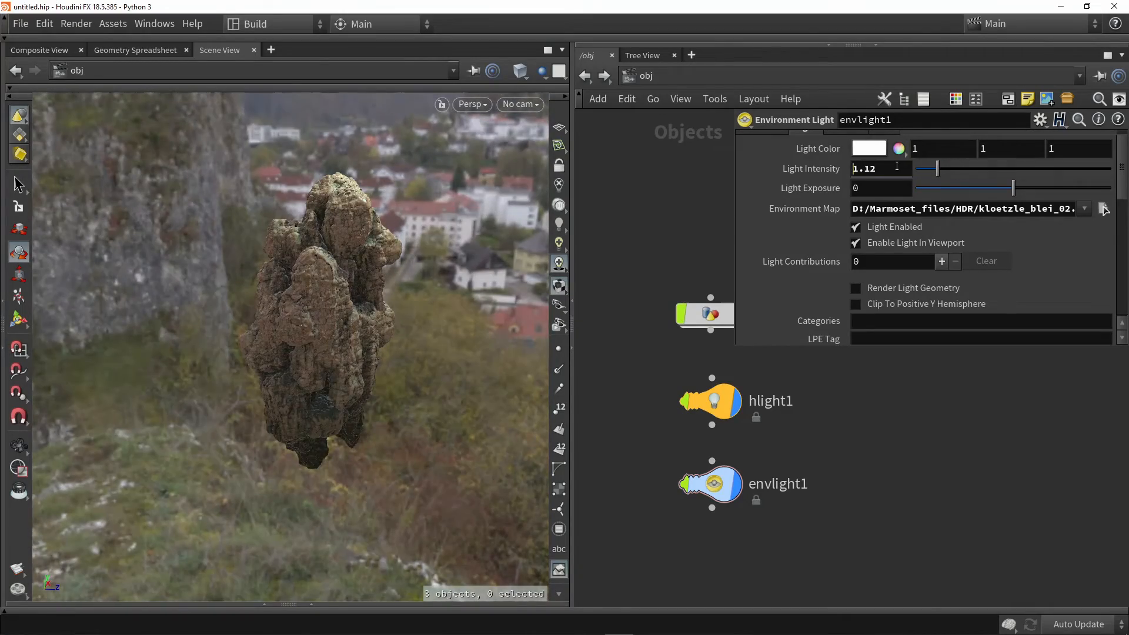
# Examine the HDR lighting on the rock from several angles, bringing the point light into view above it
pyautogui.press('Escape')
pyautogui.moveTo(481, 266); pyautogui.dragTo(362, 329)
pyautogui.press('r')
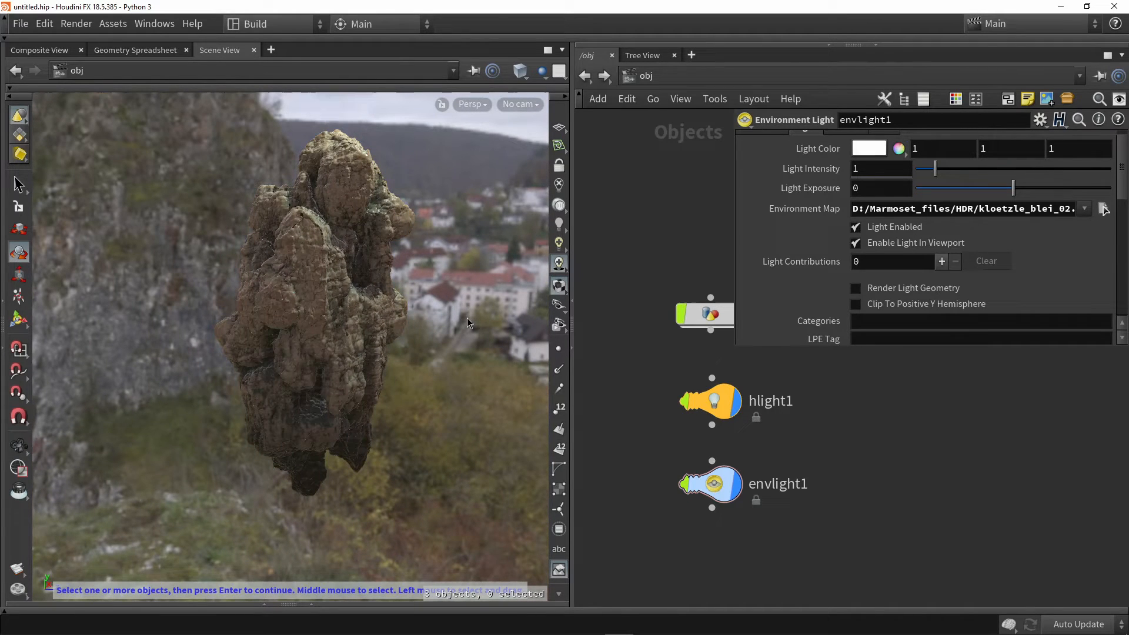
pyautogui.moveTo(468, 318); pyautogui.dragTo(425, 306)
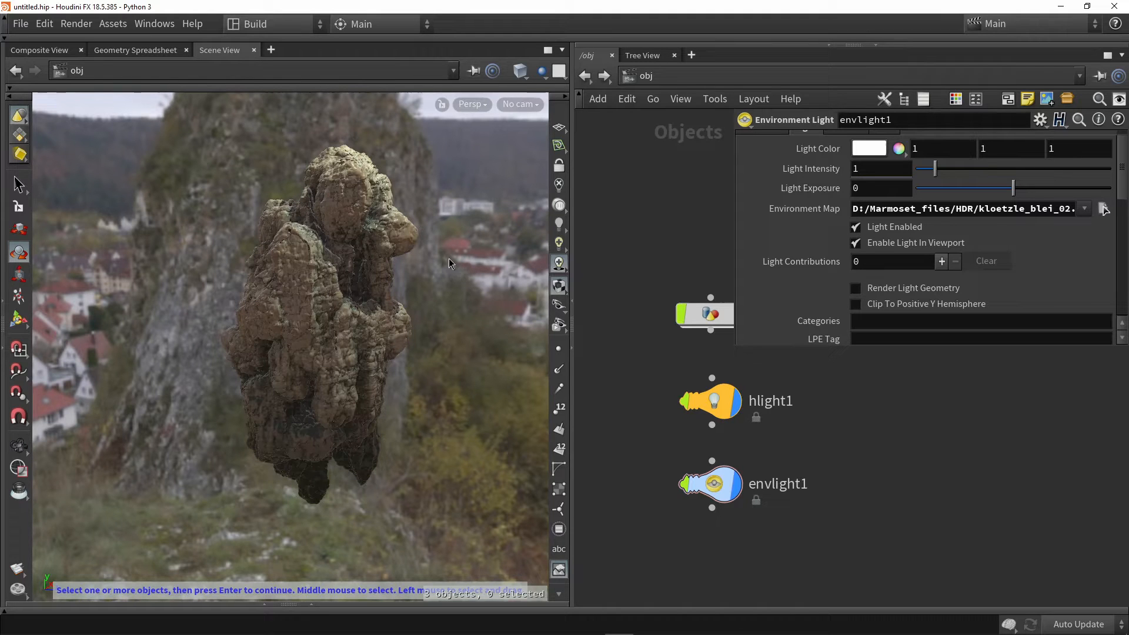
pyautogui.keyDown('alt'); pyautogui.scroll(-6, 431, 305); pyautogui.keyUp('alt')
pyautogui.keyDown('alt'); pyautogui.moveTo(449, 257); pyautogui.dragTo(412, 320, button='middle'); pyautogui.keyUp('alt')
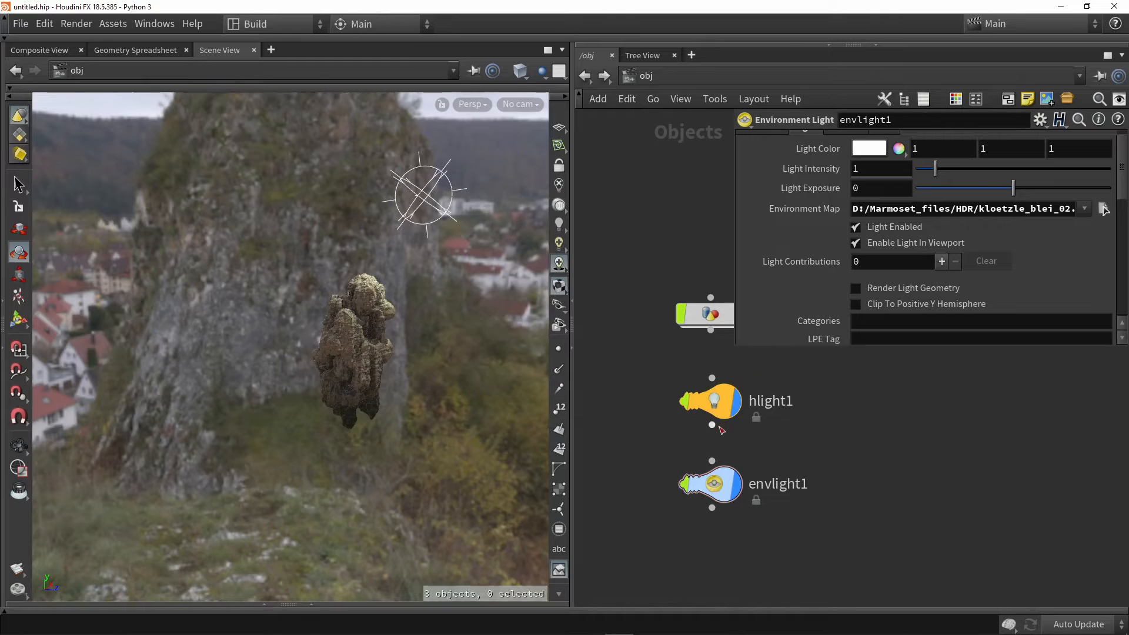
# Switch the point light's display and selectable flags off and on to compare their effect
pyautogui.moveTo(733, 408)
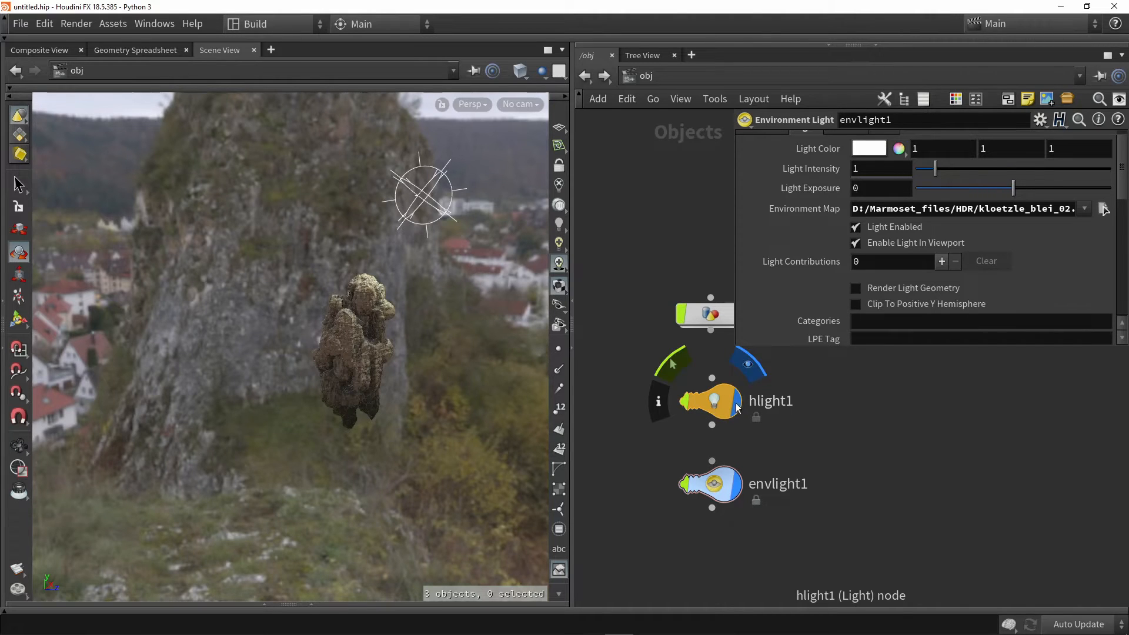
pyautogui.click(746, 369)
pyautogui.click(674, 366)
pyautogui.click(748, 366)
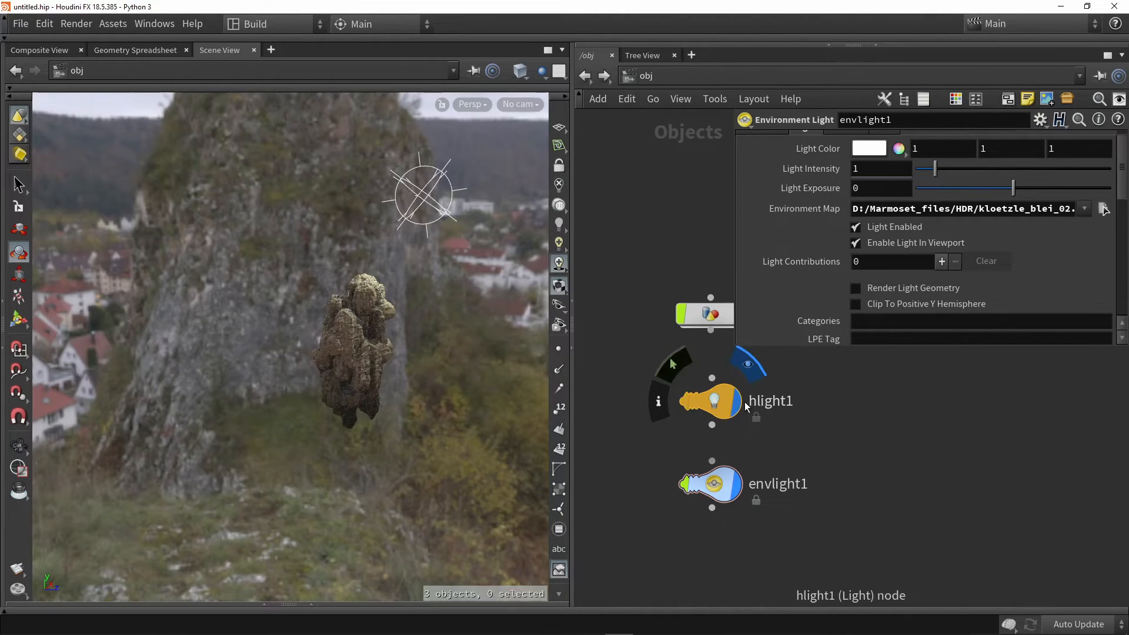
pyautogui.click(747, 367)
pyautogui.click(747, 367)
pyautogui.click(674, 365)
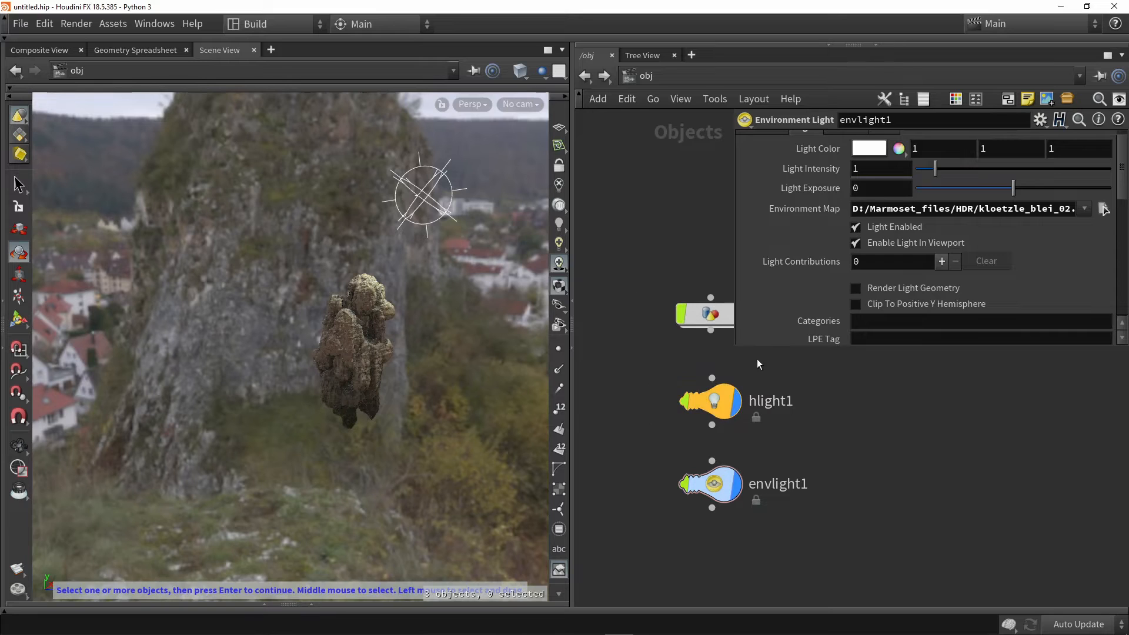
# Hide the point light in the viewport and show it again, checking its icon from a slightly different angle
pyautogui.click(740, 406)
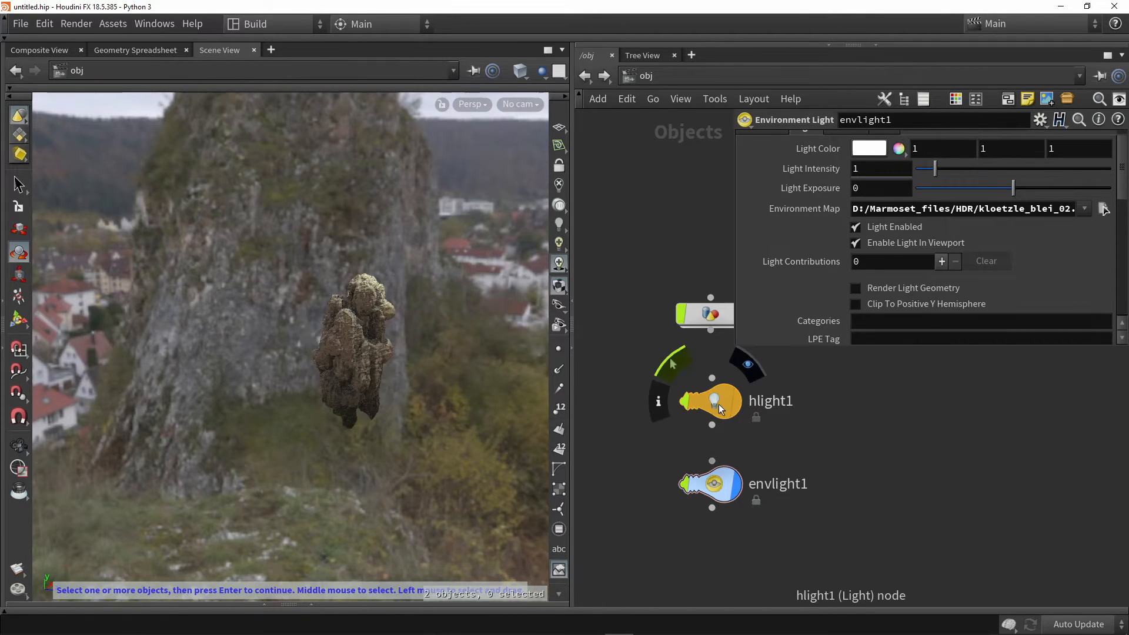
pyautogui.click(738, 404)
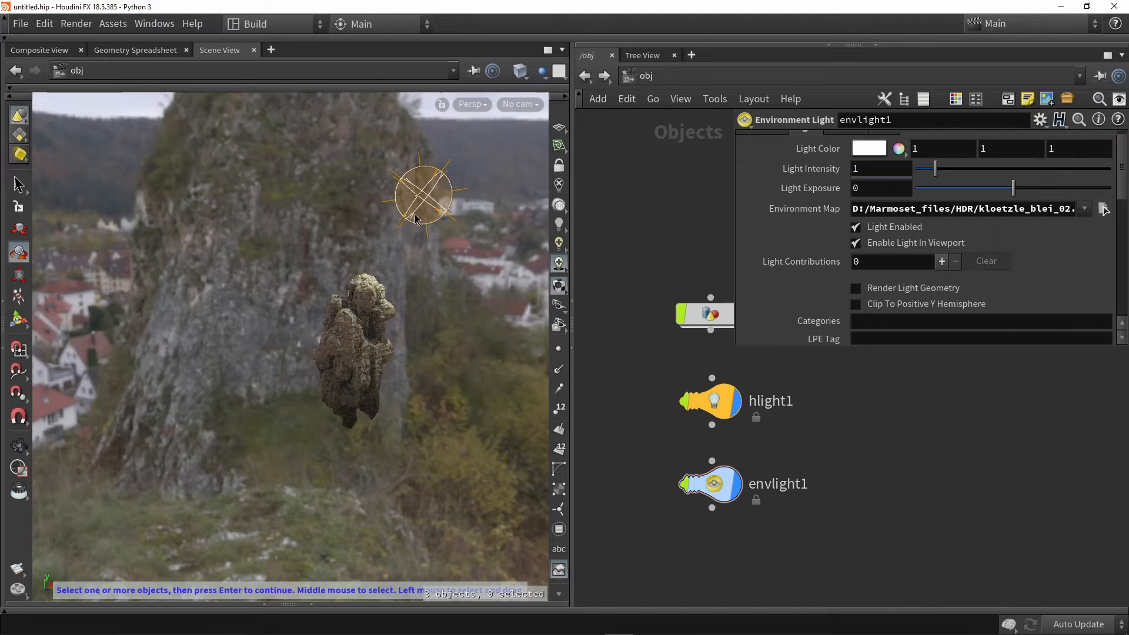
pyautogui.click(741, 402)
pyautogui.click(740, 403)
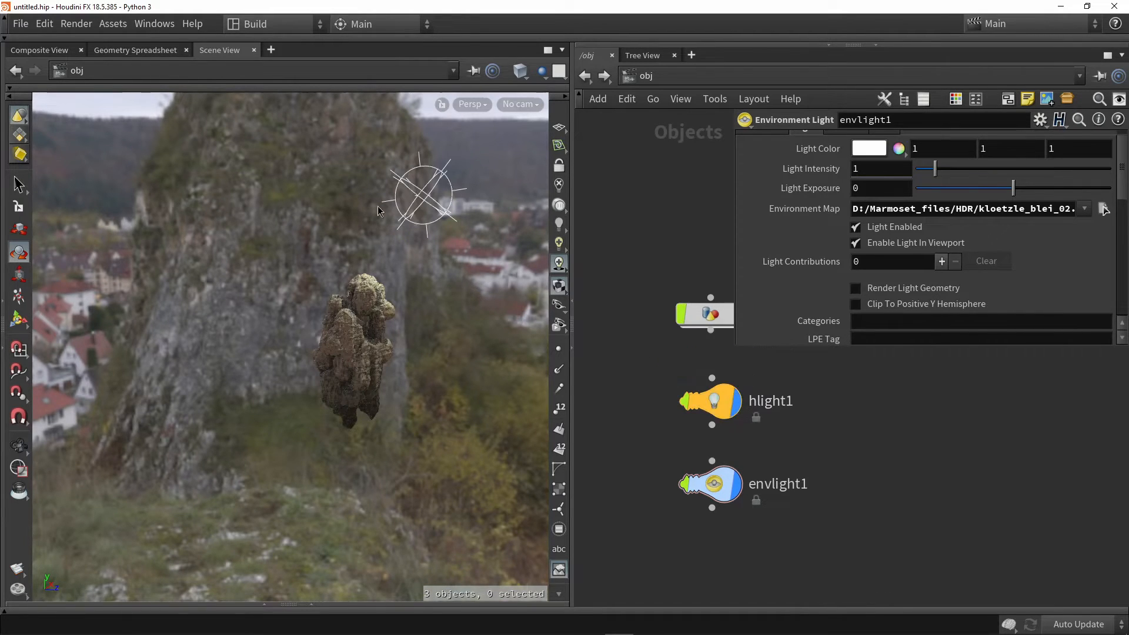
pyautogui.press('Escape')
pyautogui.keyDown('alt'); pyautogui.moveTo(437, 242); pyautogui.dragTo(431, 250); pyautogui.keyUp('alt')
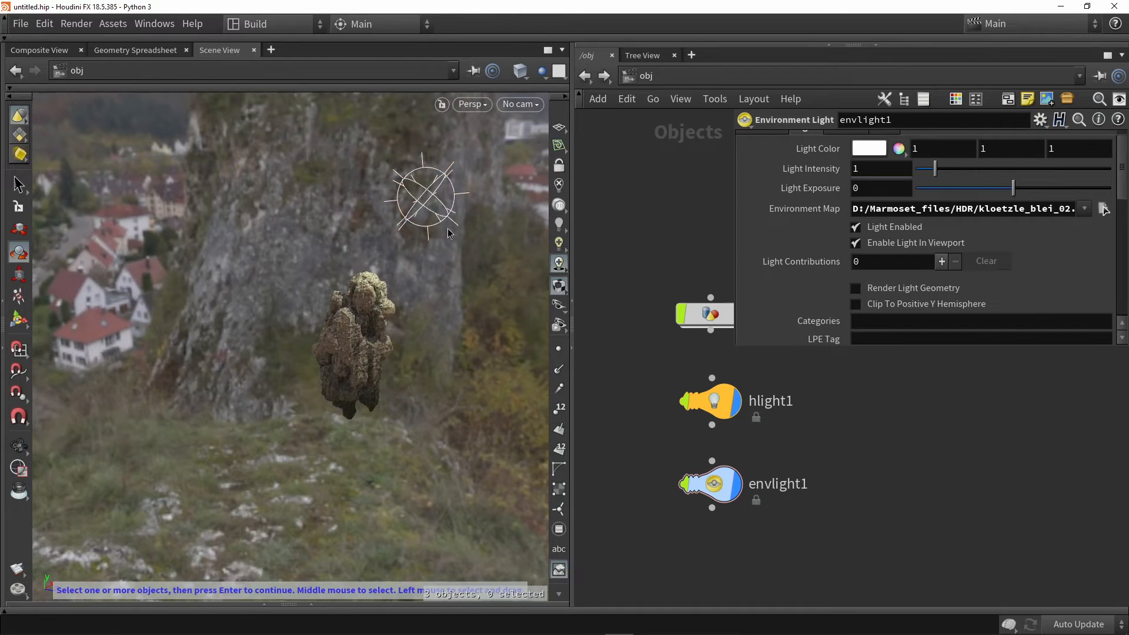
# Toggle the point light's selectable flag, rotate the rock to about 18.7, 17.4, -2.6 degrees, and try picking the light in the viewport
pyautogui.moveTo(699, 407)
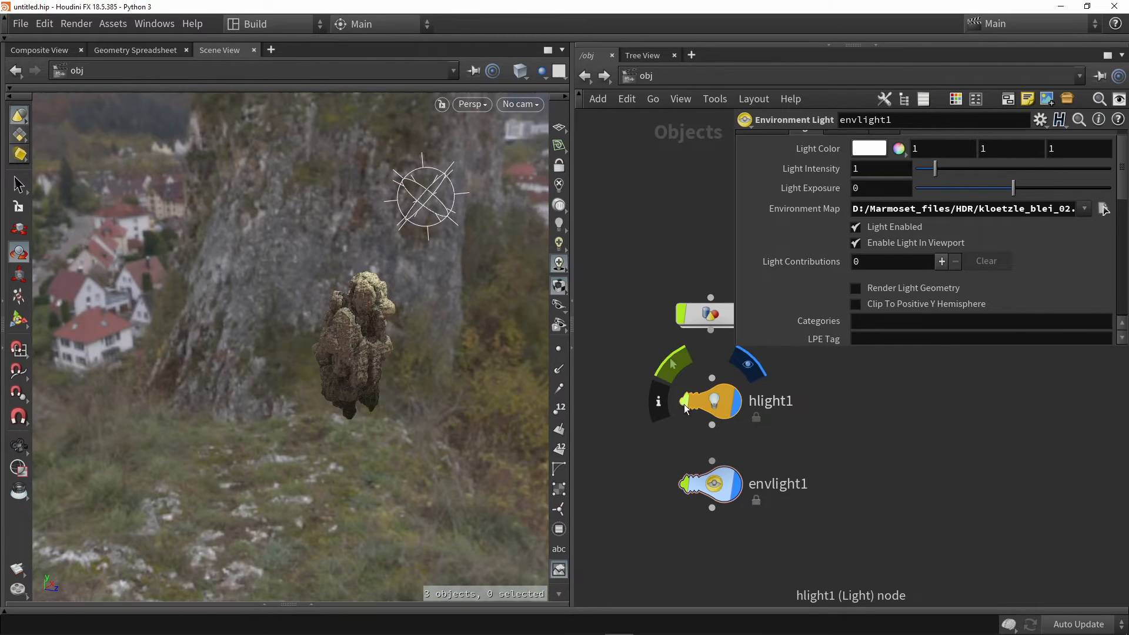
pyautogui.click(676, 364)
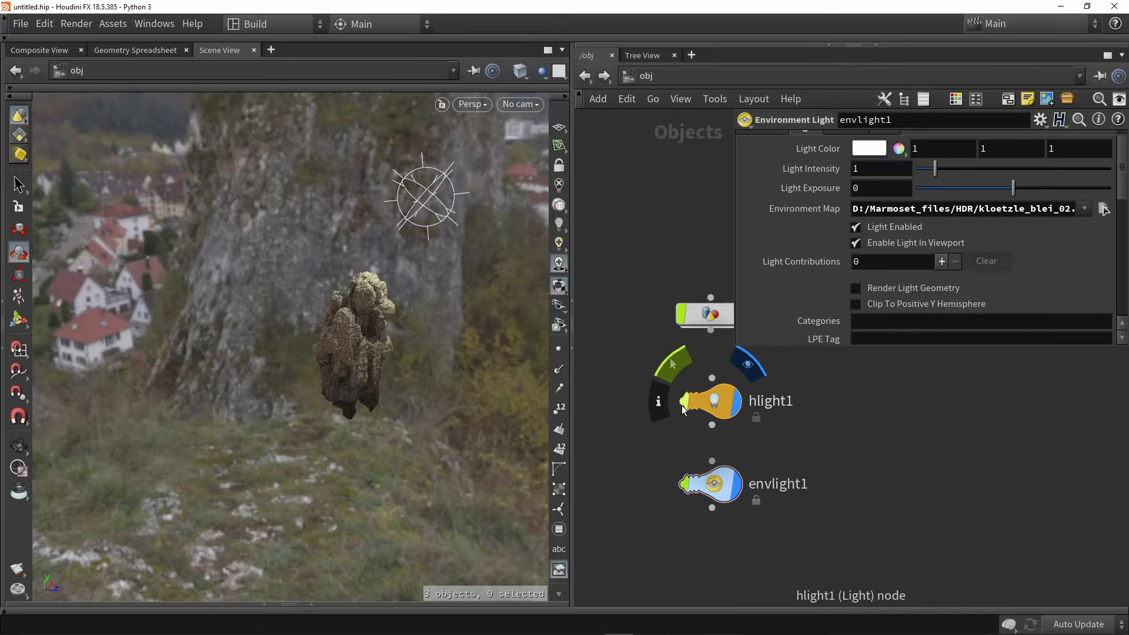
pyautogui.click(346, 334)
pyautogui.moveTo(370, 305); pyautogui.dragTo(404, 276)
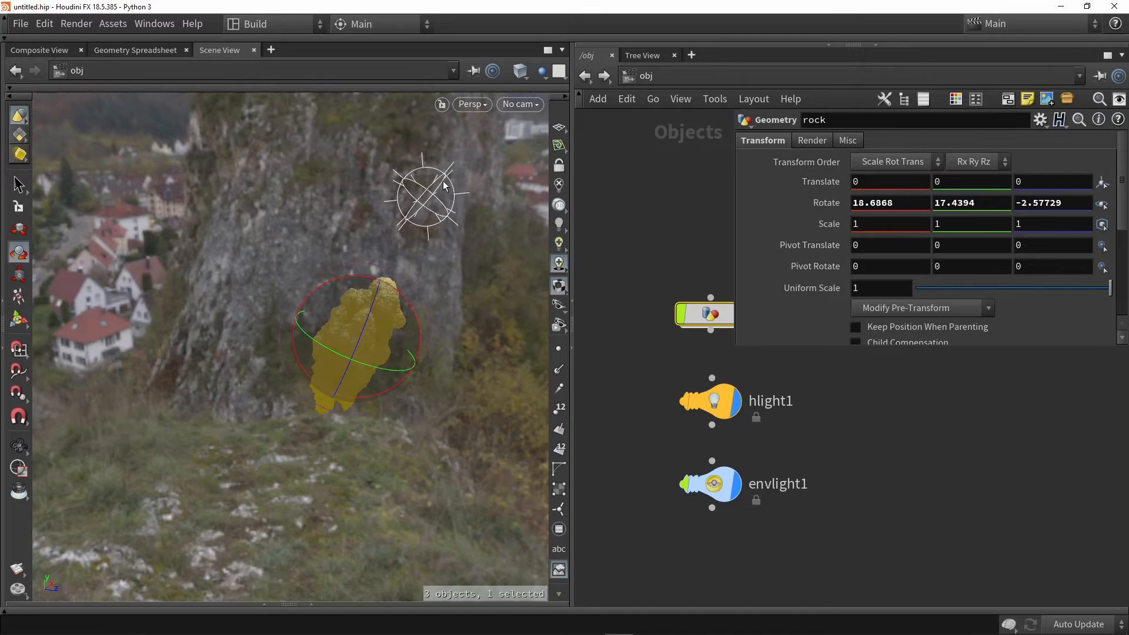
pyautogui.click(443, 181)
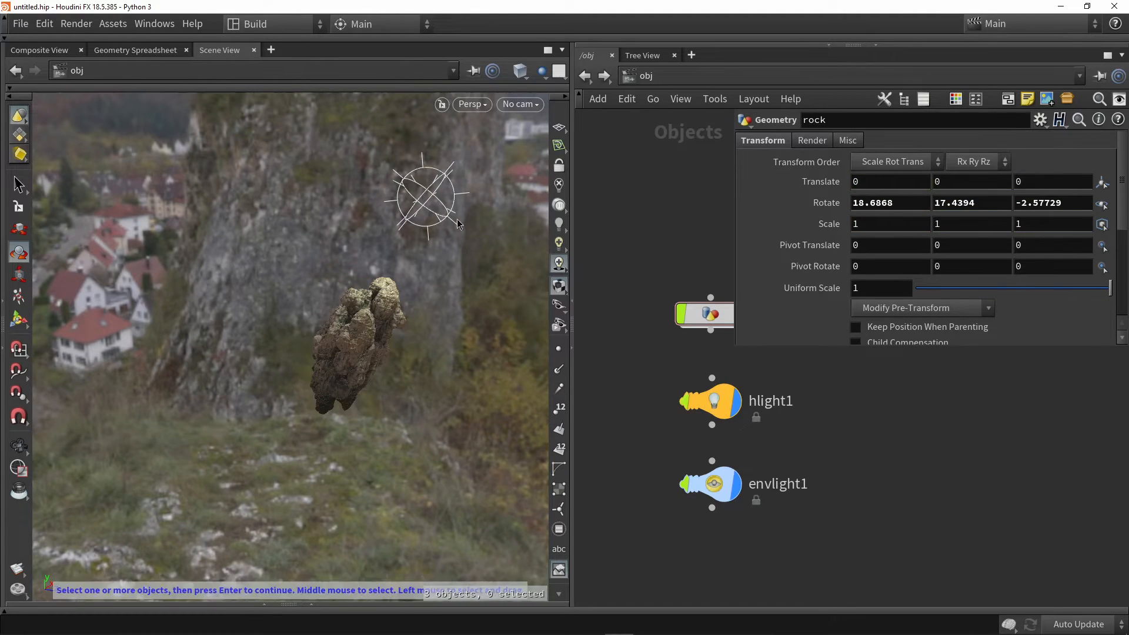
# Pick the point light in the viewport, turn off its selectable flag, and reset the rock's rotation
pyautogui.click(436, 197)
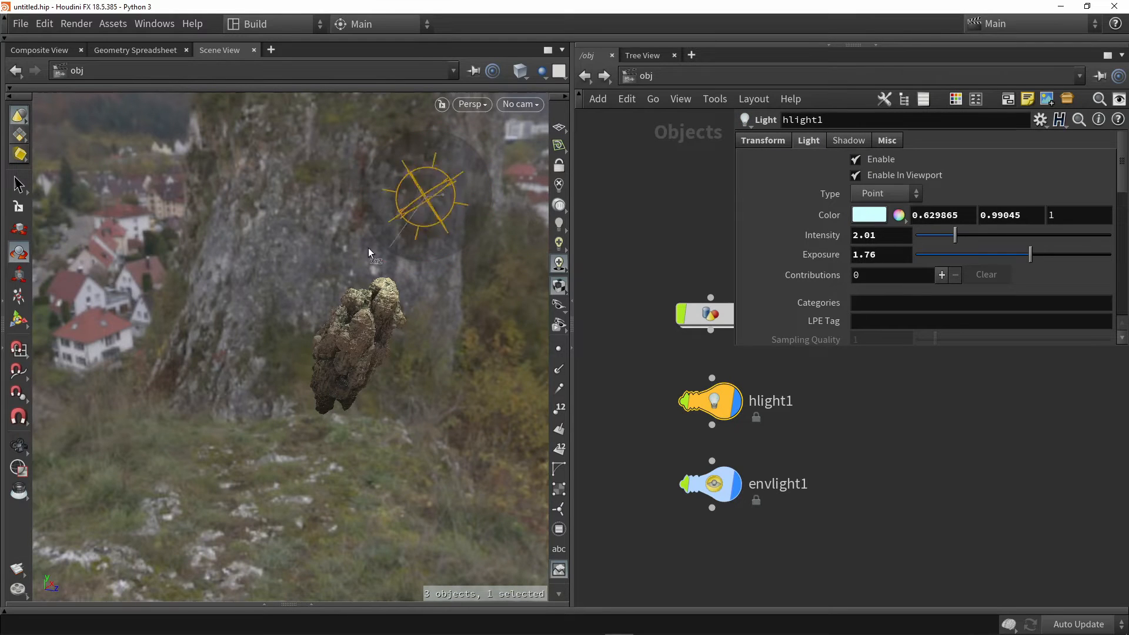
pyautogui.click(688, 404)
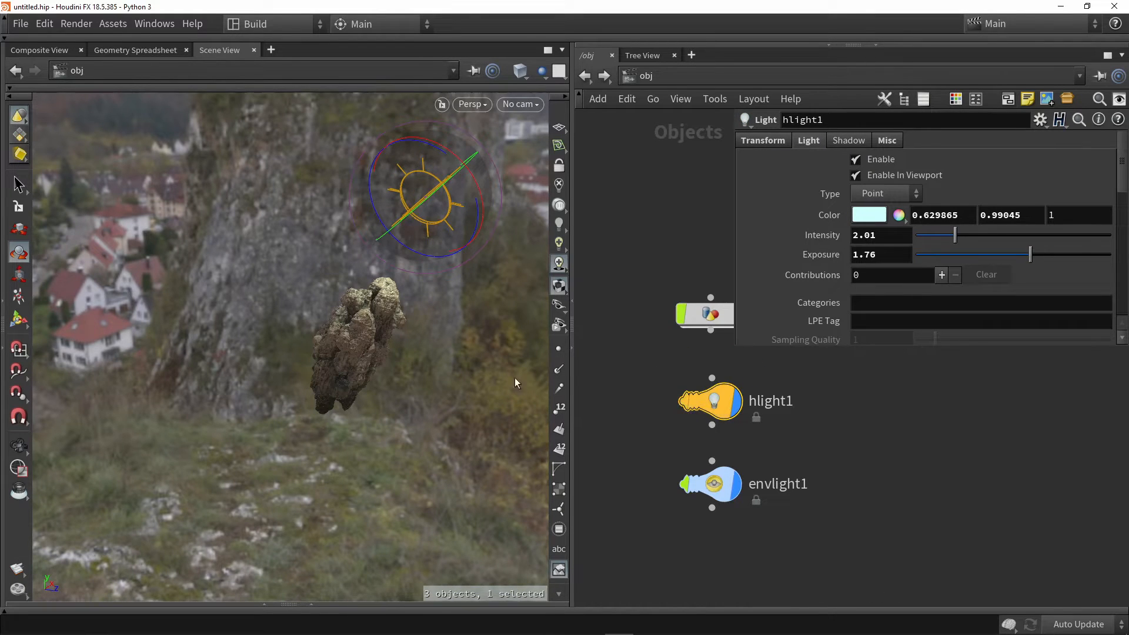
pyautogui.click(369, 340)
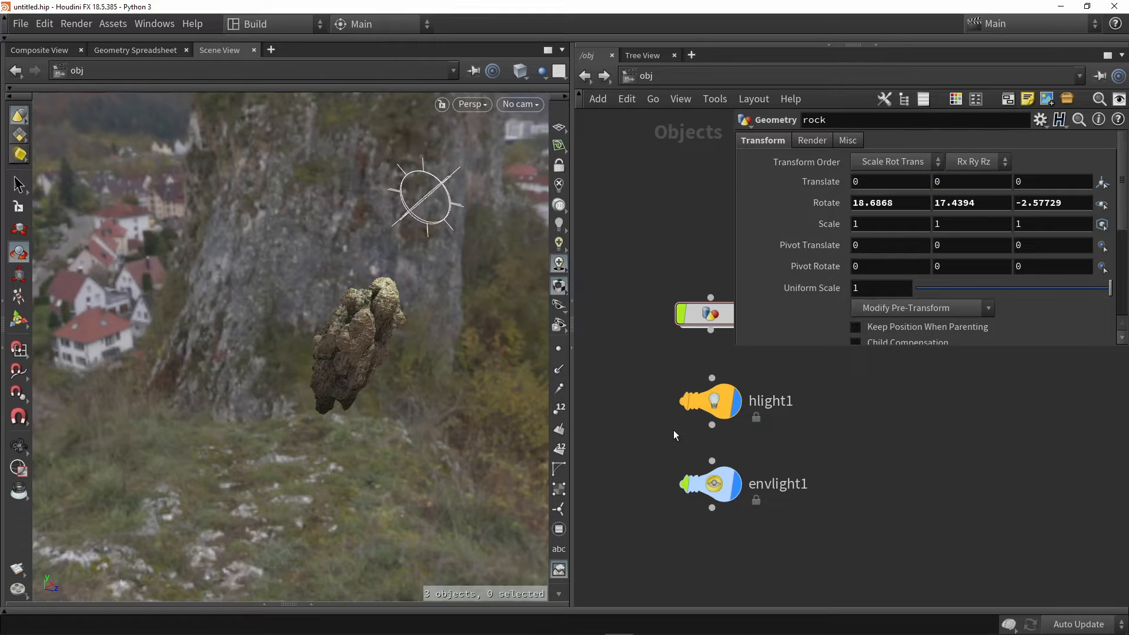
pyautogui.click(703, 315)
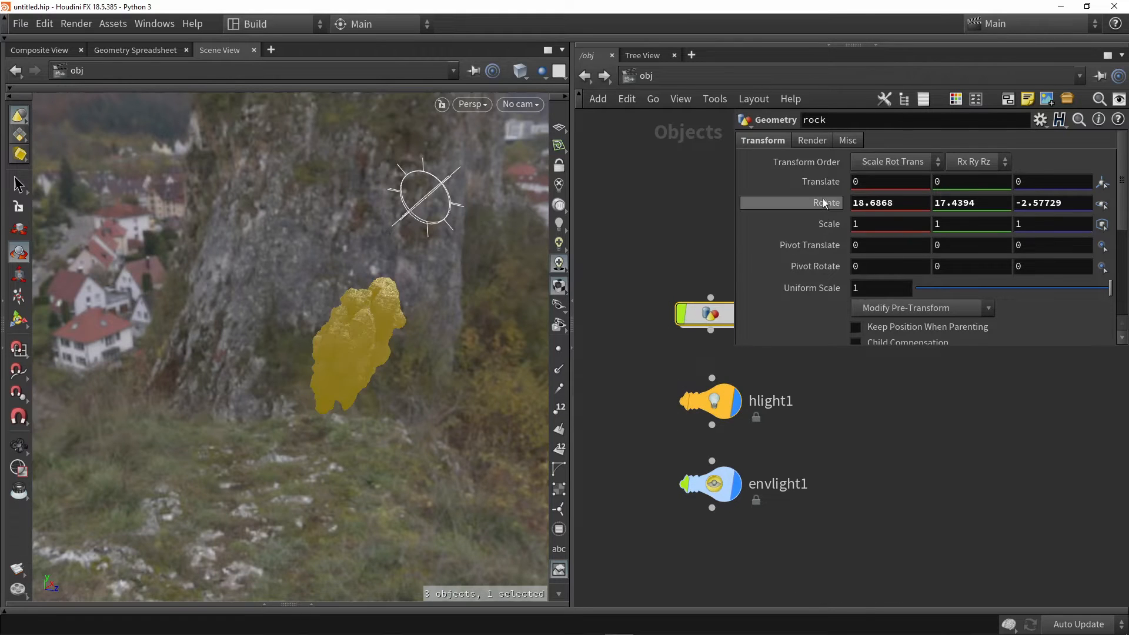
pyautogui.click(695, 397)
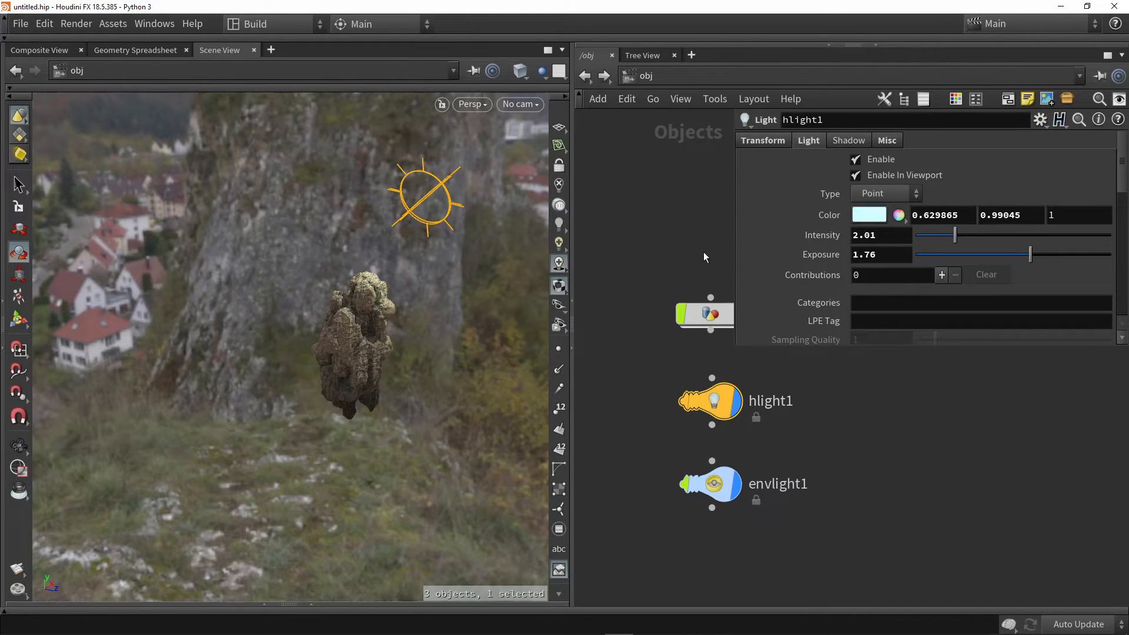
# Turn off the environment light's selectable flag and hide both lights from the viewport using their display flags
pyautogui.moveTo(815, 527); pyautogui.dragTo(644, 372)
pyautogui.click(683, 485)
pyautogui.click(735, 484)
pyautogui.click(803, 439)
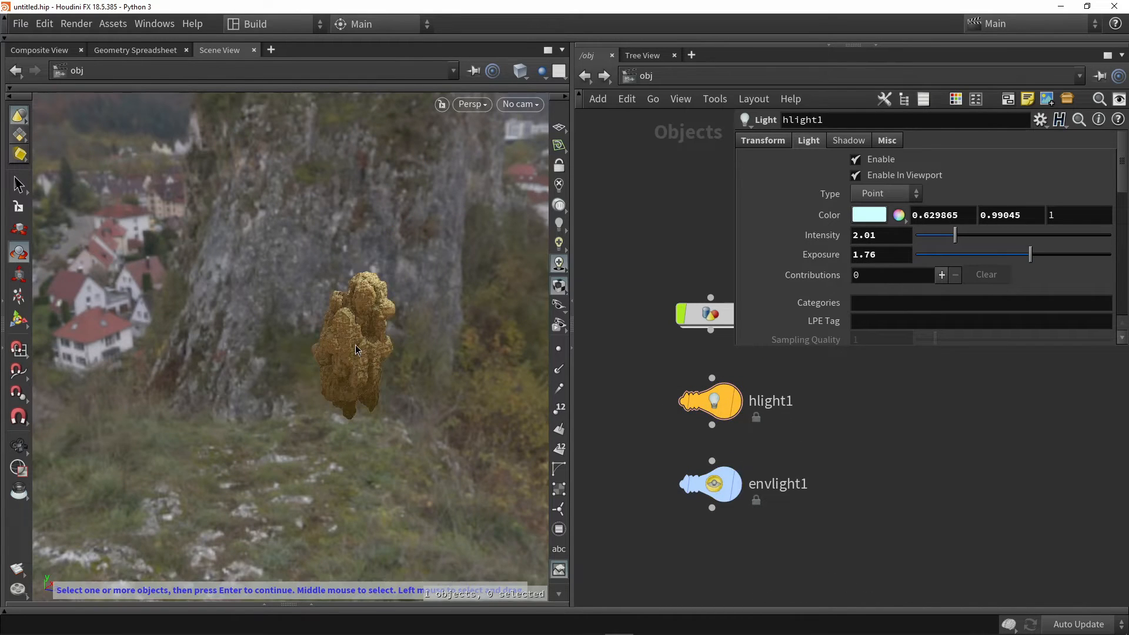
pyautogui.press('Escape')
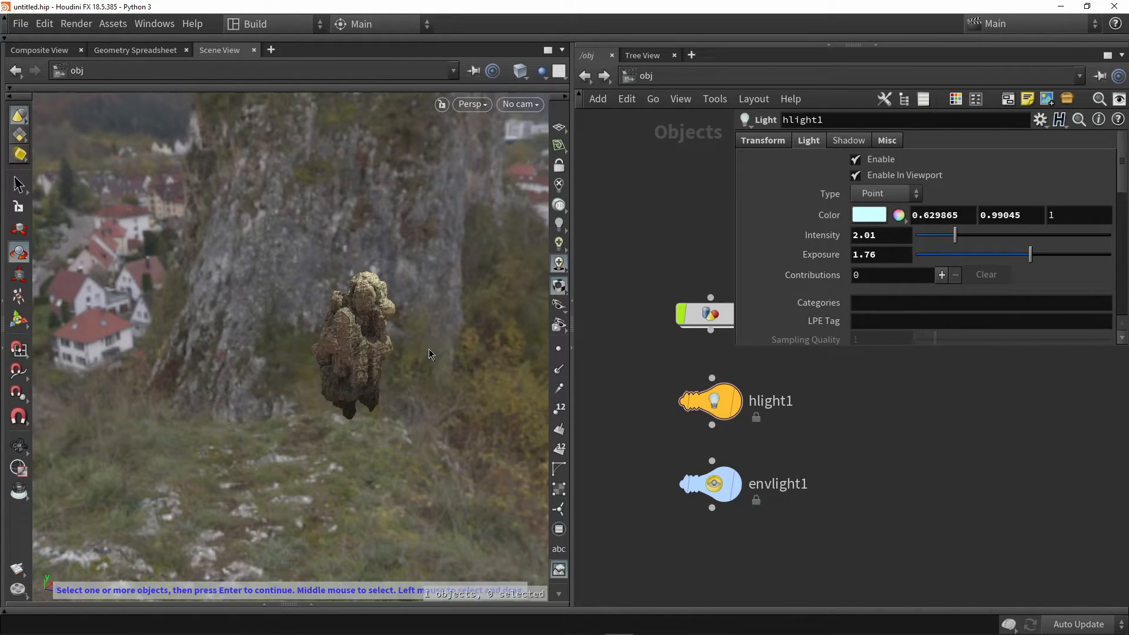
# Turn off the Specular lighting component in the viewport with the rock framed close up
pyautogui.scroll(5, 410, 347)
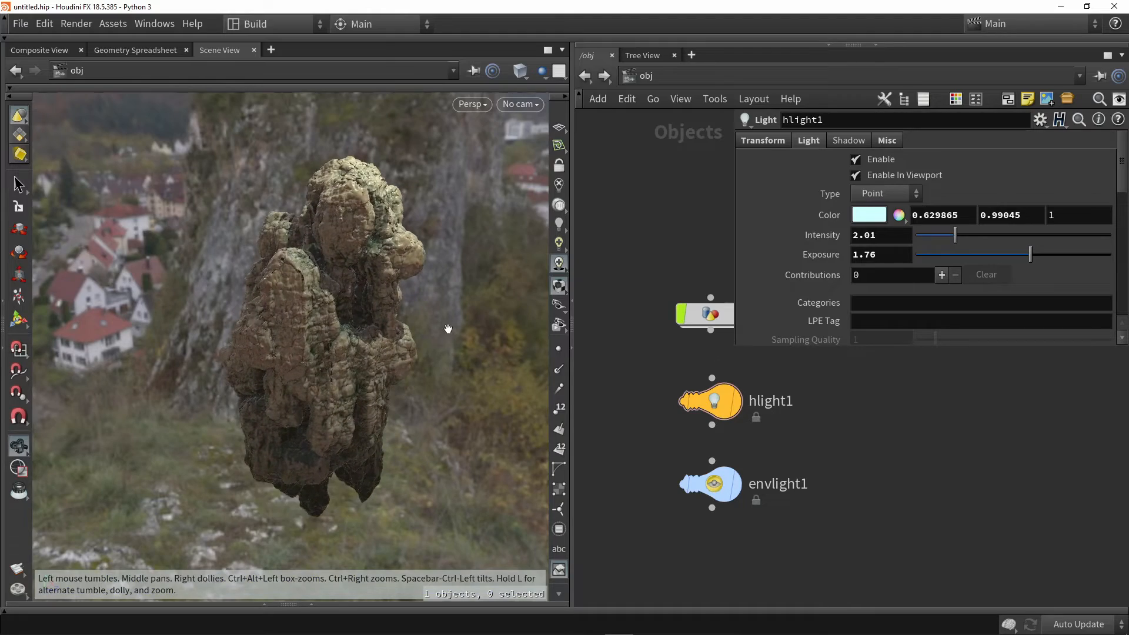
pyautogui.moveTo(450, 355)
pyautogui.mouseDown()
pyautogui.moveTo(268, 399)
pyautogui.moveTo(463, 369)
pyautogui.mouseUp()
pyautogui.press('r')
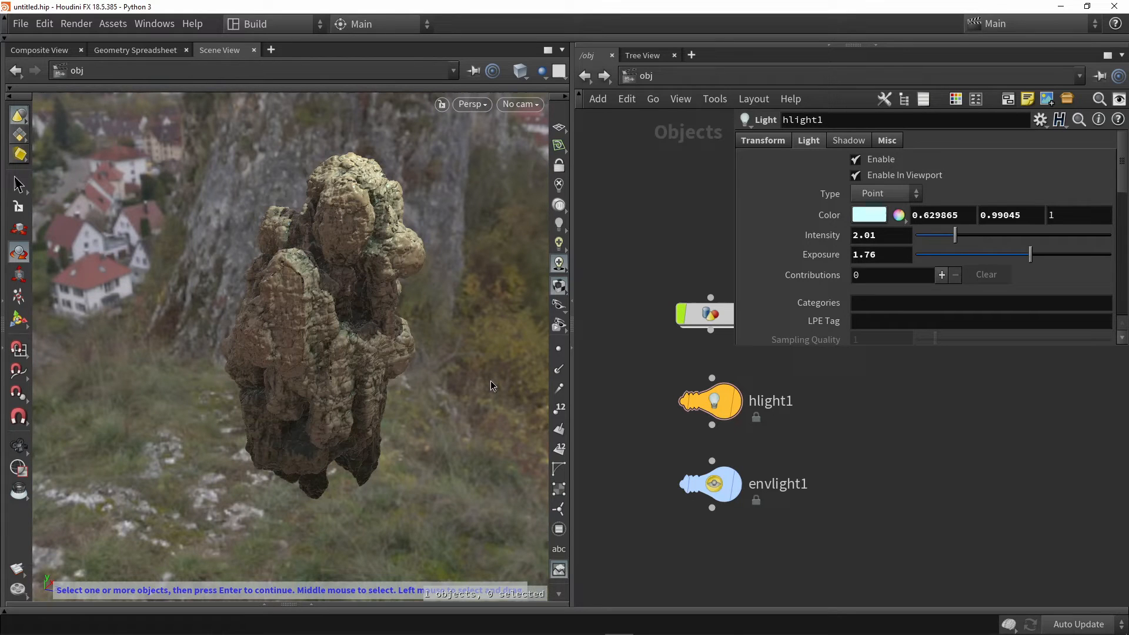
pyautogui.keyDown('alt'); pyautogui.moveTo(444, 376); pyautogui.dragTo(646, 251); pyautogui.keyUp('alt')
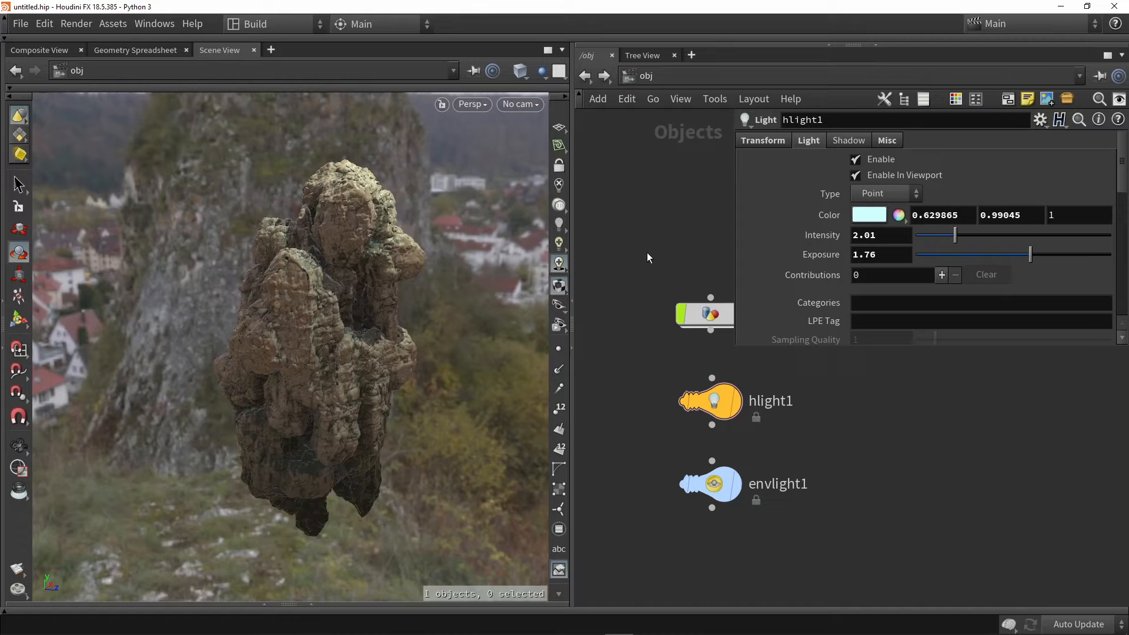
pyautogui.click(560, 264)
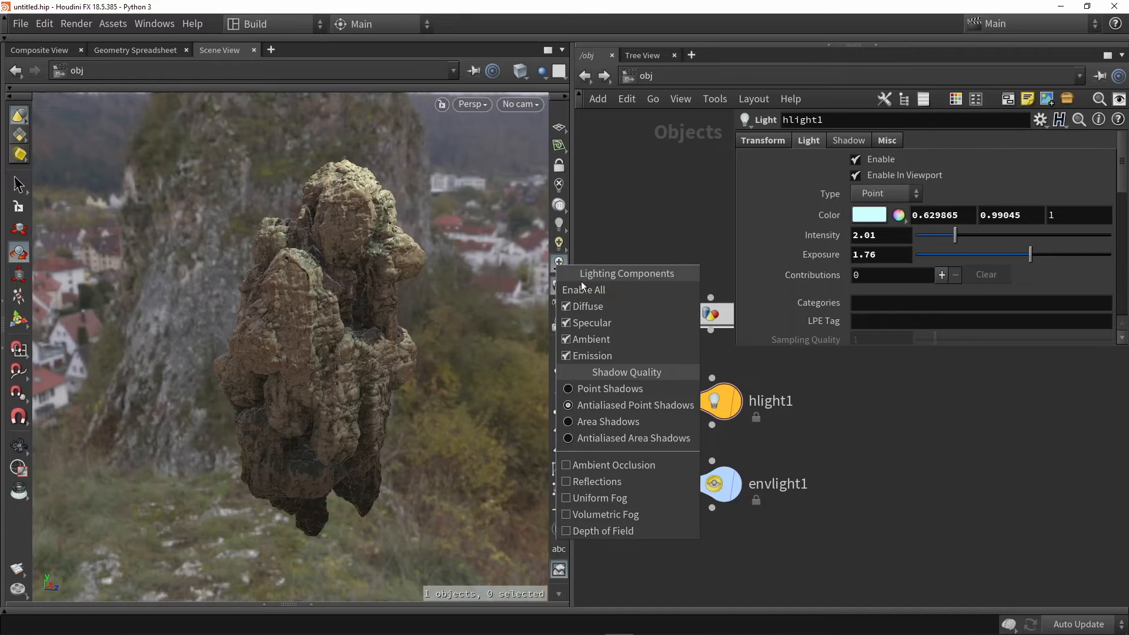
pyautogui.click(584, 322)
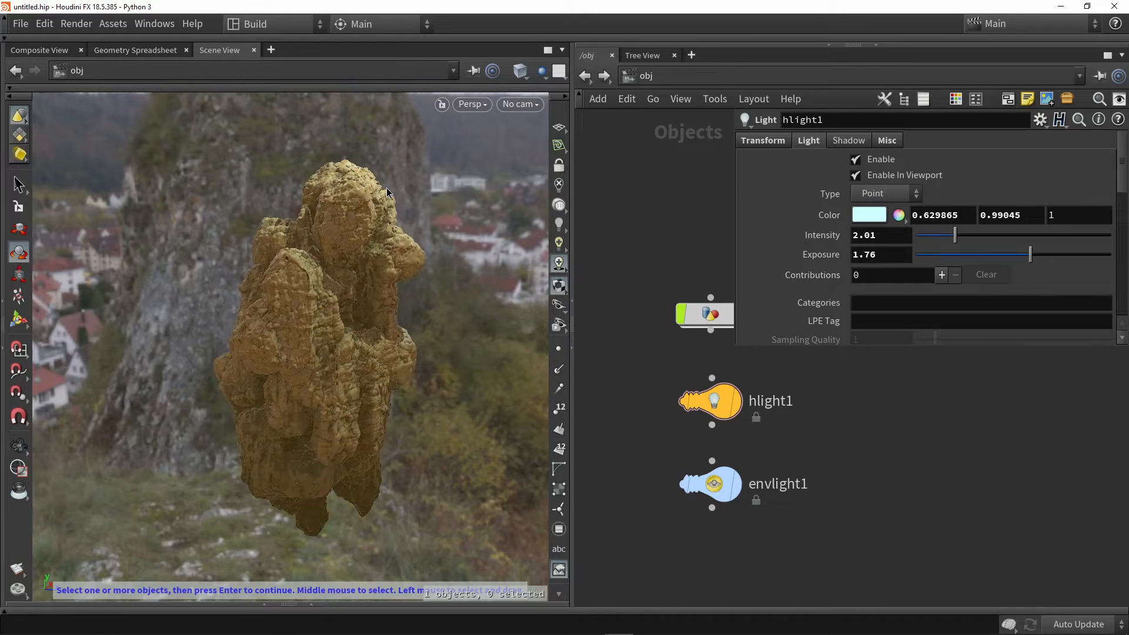
# Inspect the rock's surface up close and switch Specular lighting on and off again to compare
pyautogui.keyDown('alt'); pyautogui.moveTo(338, 262); pyautogui.dragTo(372, 271, button='right'); pyautogui.keyUp('alt')
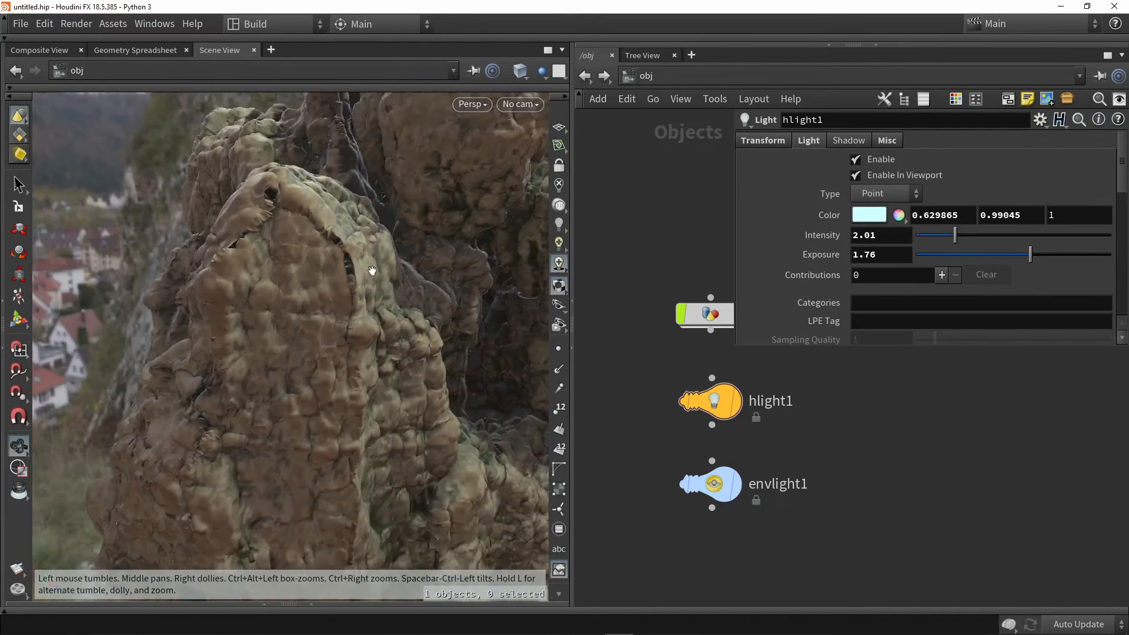
pyautogui.keyDown('alt'); pyautogui.moveTo(373, 271); pyautogui.dragTo(345, 306); pyautogui.keyUp('alt')
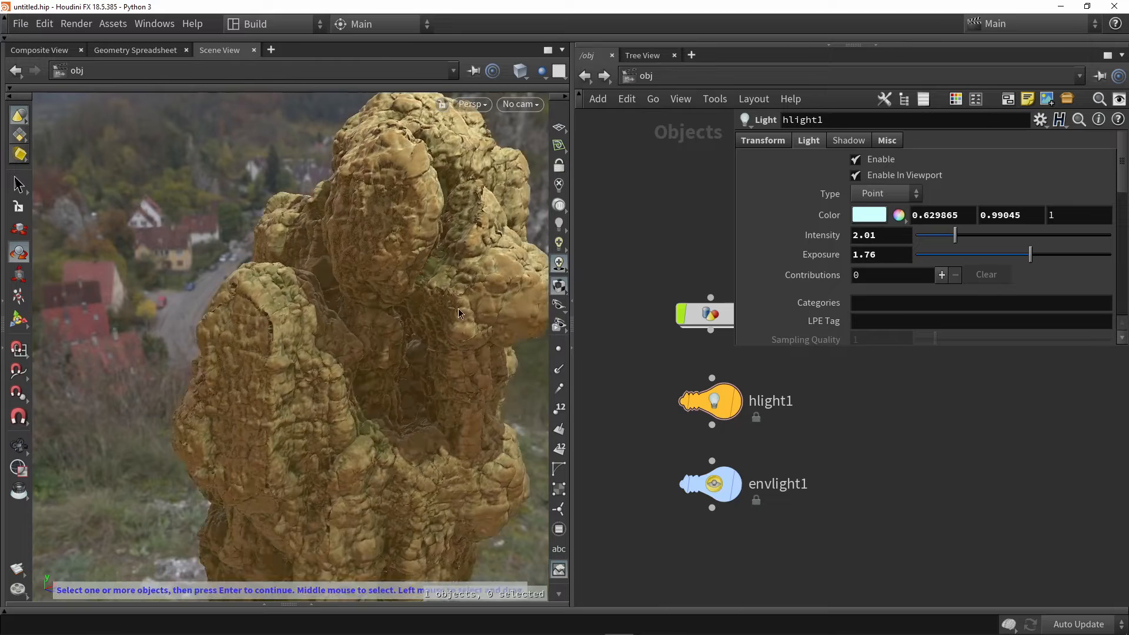
pyautogui.rightClick(559, 264)
pyautogui.click(584, 320)
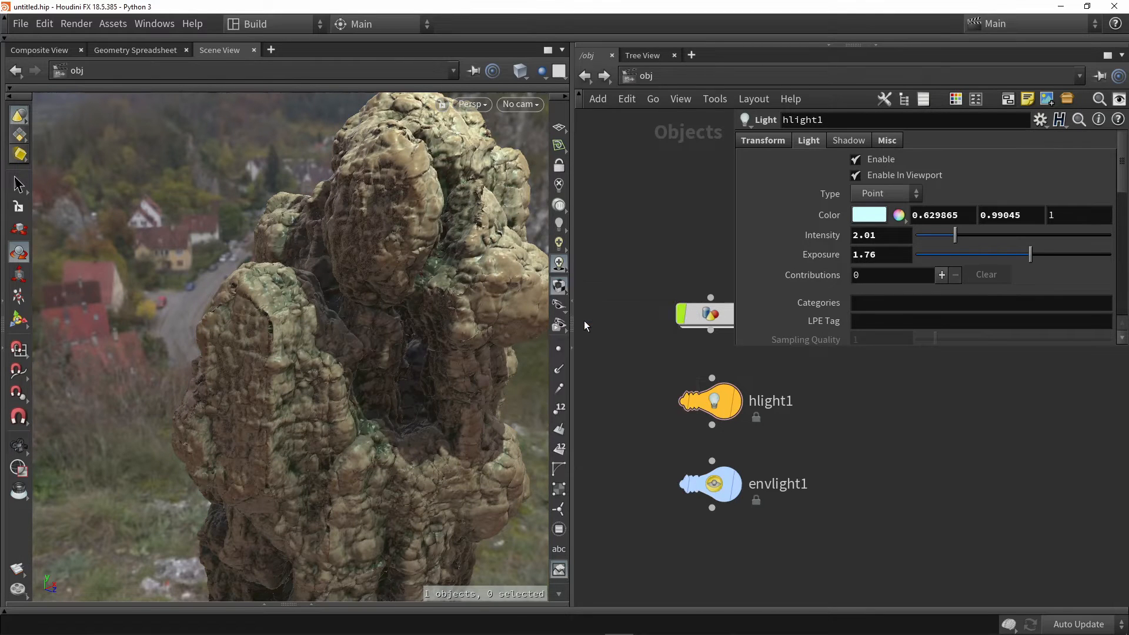
pyautogui.rightClick(560, 264)
pyautogui.click(580, 321)
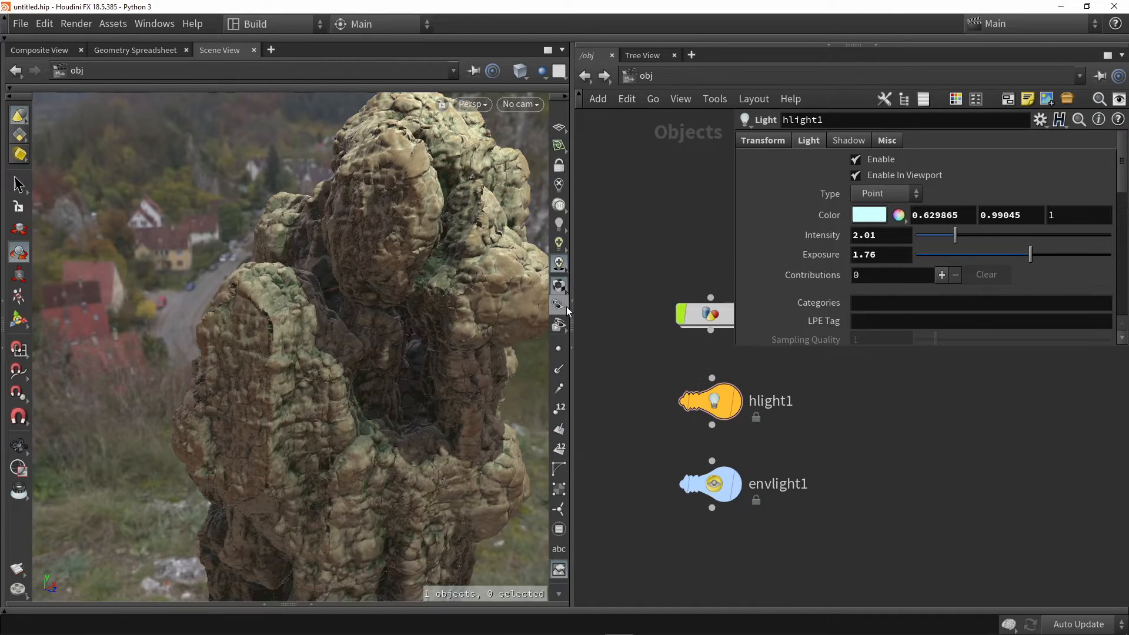
pyautogui.rightClick(560, 265)
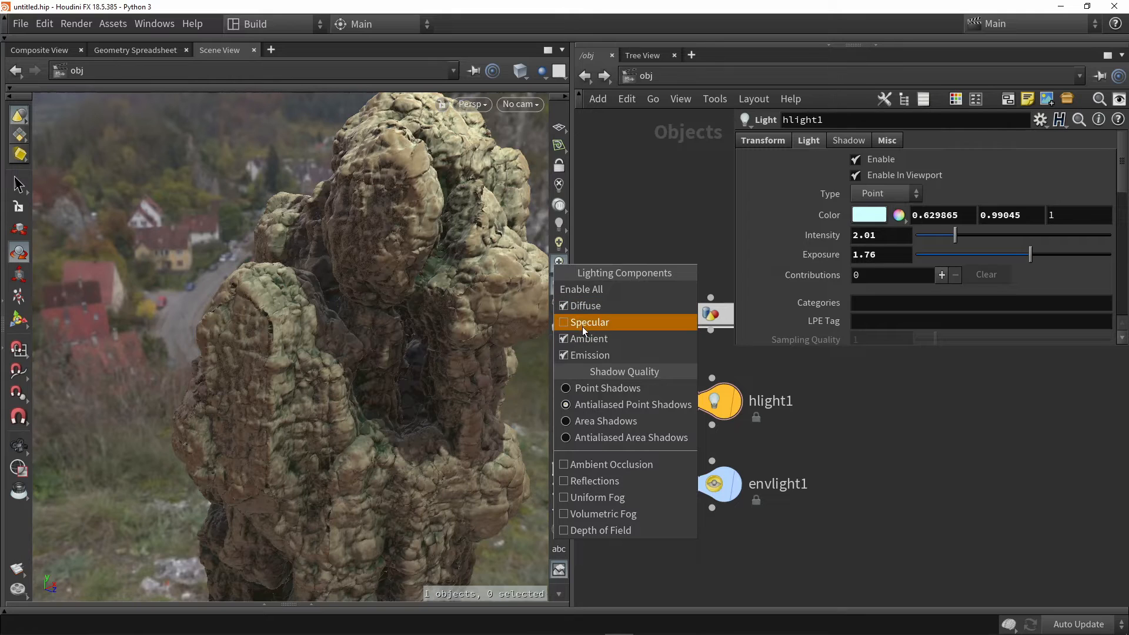
pyautogui.click(157, 241)
# Enable Ambient Occlusion in the viewport lighting options, toggling it to compare the rock's shading and leaving it on
pyautogui.keyDown('alt'); pyautogui.moveTo(250, 216); pyautogui.dragTo(188, 233); pyautogui.keyUp('alt')
pyautogui.moveTo(217, 271)
pyautogui.mouseDown()
pyautogui.moveTo(208, 251)
pyautogui.moveTo(205, 260)
pyautogui.mouseUp()
pyautogui.keyDown('alt'); pyautogui.moveTo(205, 260); pyautogui.dragTo(170, 279, button='middle'); pyautogui.keyUp('alt')
pyautogui.rightClick(557, 267)
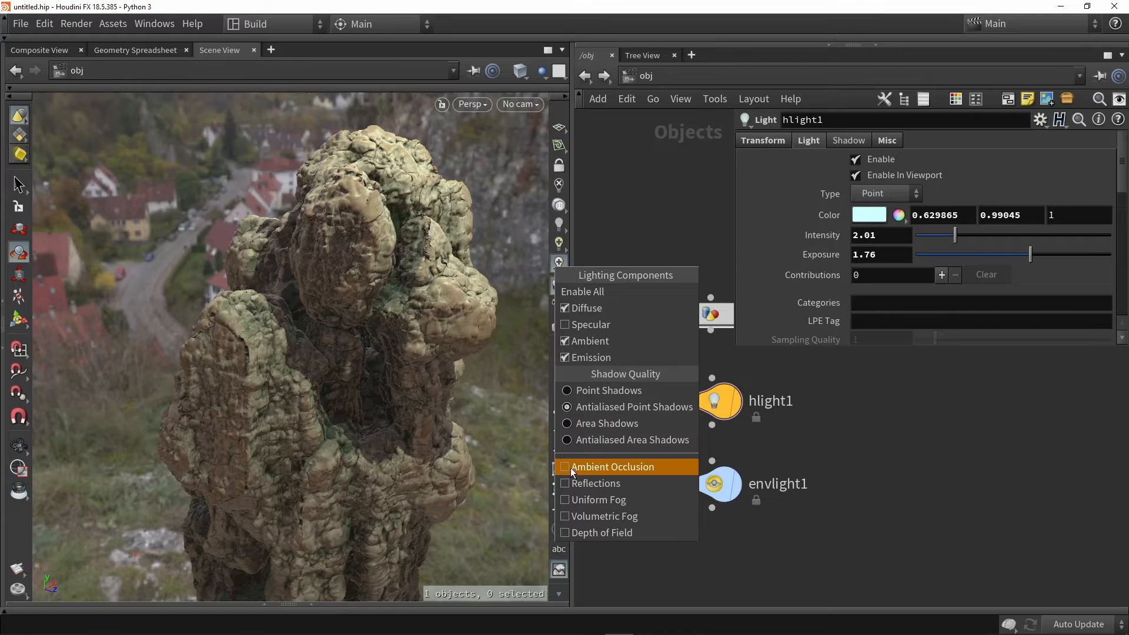
pyautogui.click(588, 467)
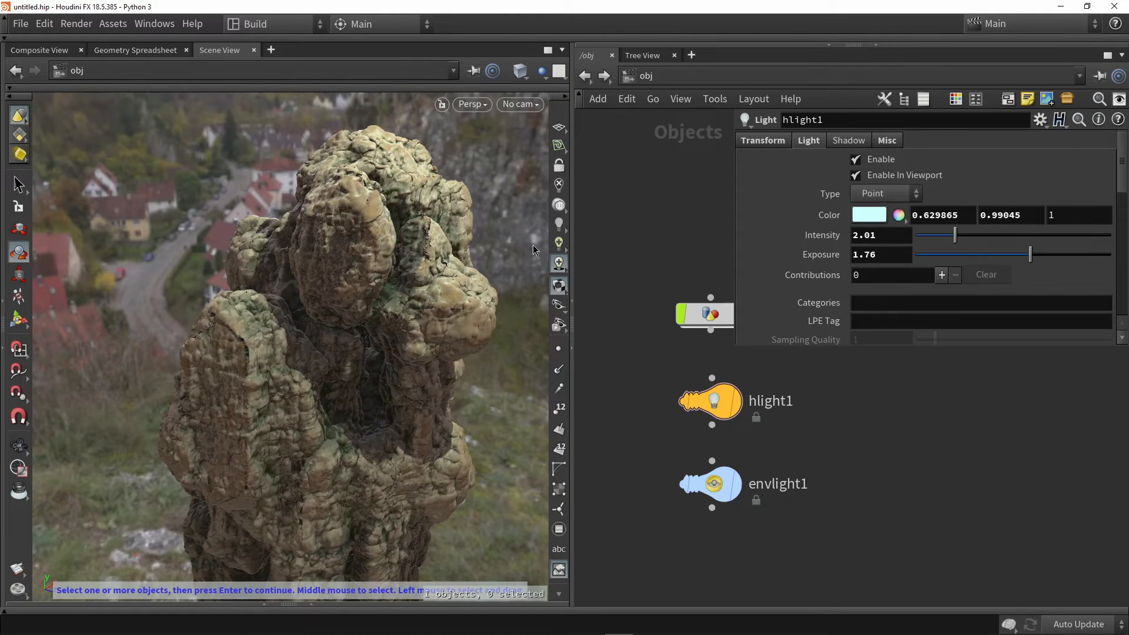
pyautogui.click(558, 269)
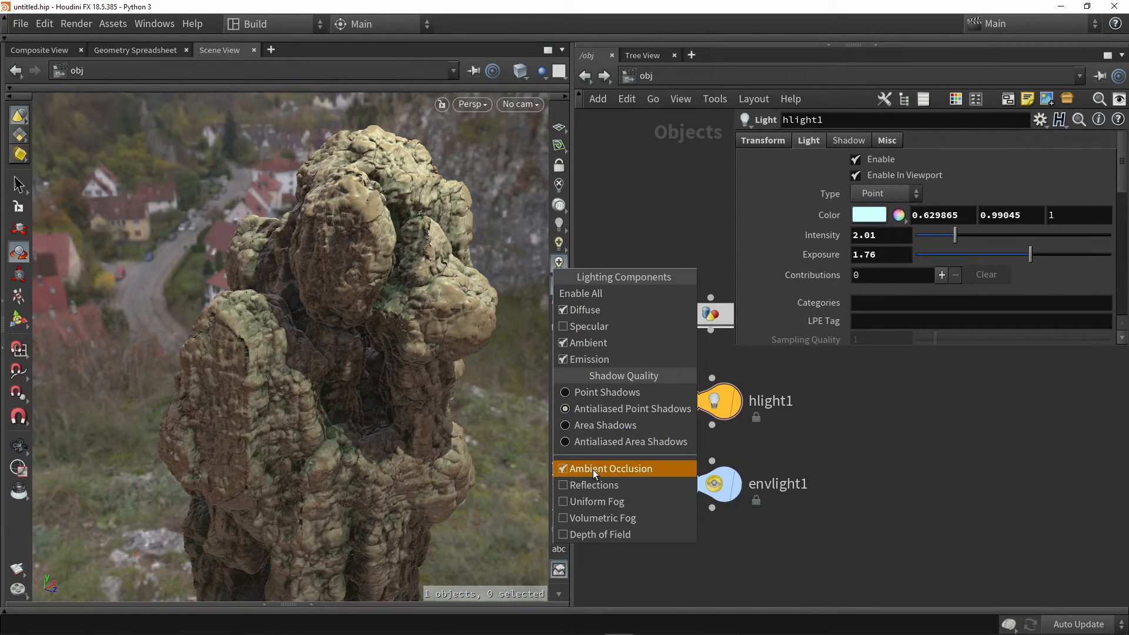
pyautogui.click(593, 470)
pyautogui.click(558, 263)
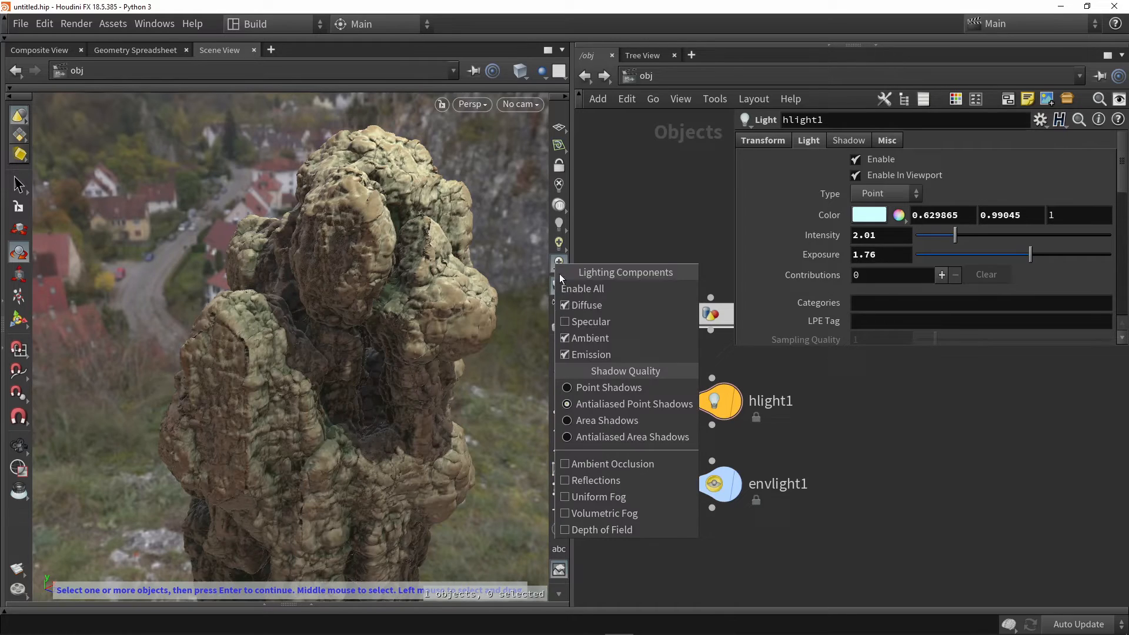
pyautogui.click(594, 464)
# Enable Reflections in the viewport lighting options with the whole rock in view
pyautogui.keyDown('alt'); pyautogui.moveTo(496, 356); pyautogui.dragTo(445, 332); pyautogui.keyUp('alt')
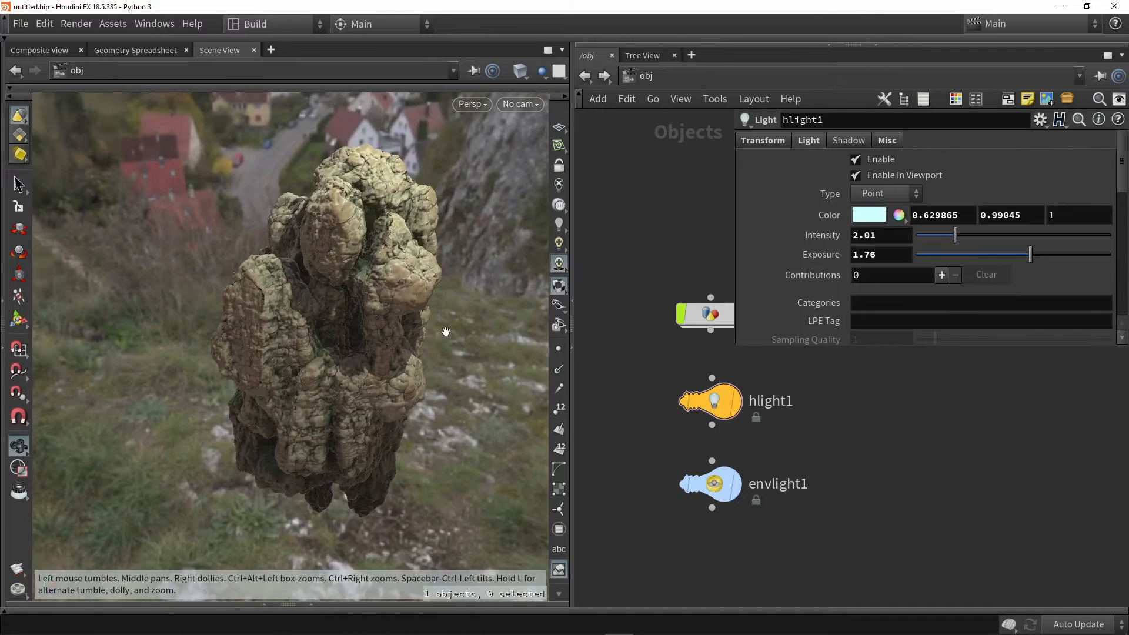
pyautogui.click(555, 266)
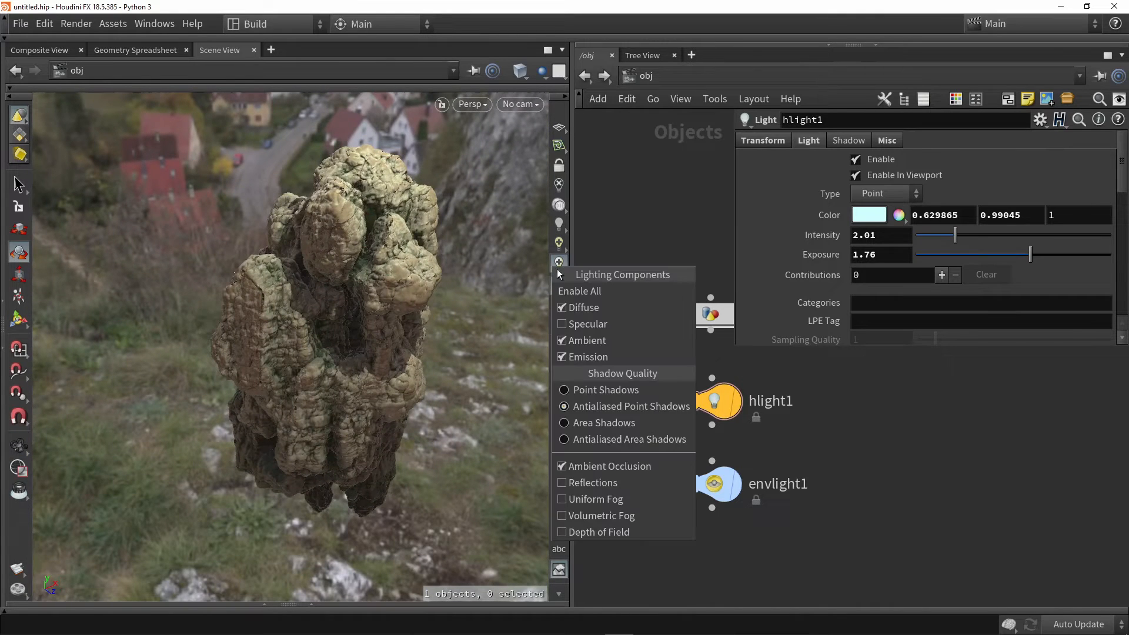
pyautogui.click(608, 482)
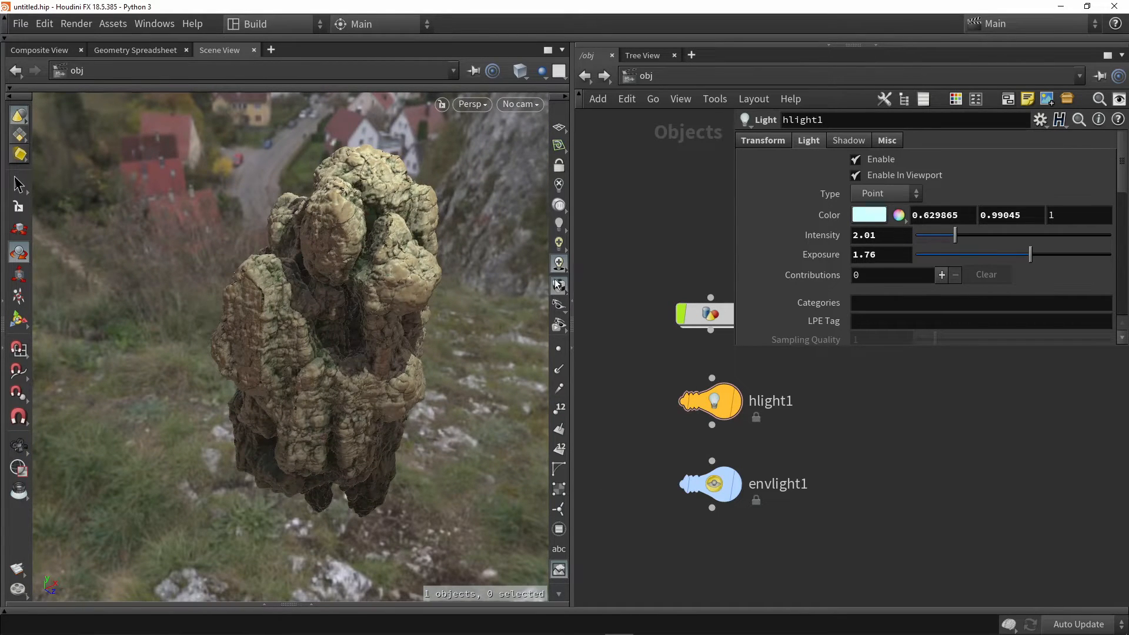
# Switch Uniform Fog on and off again in the viewport lighting options to compare its effect on the scene
pyautogui.click(558, 264)
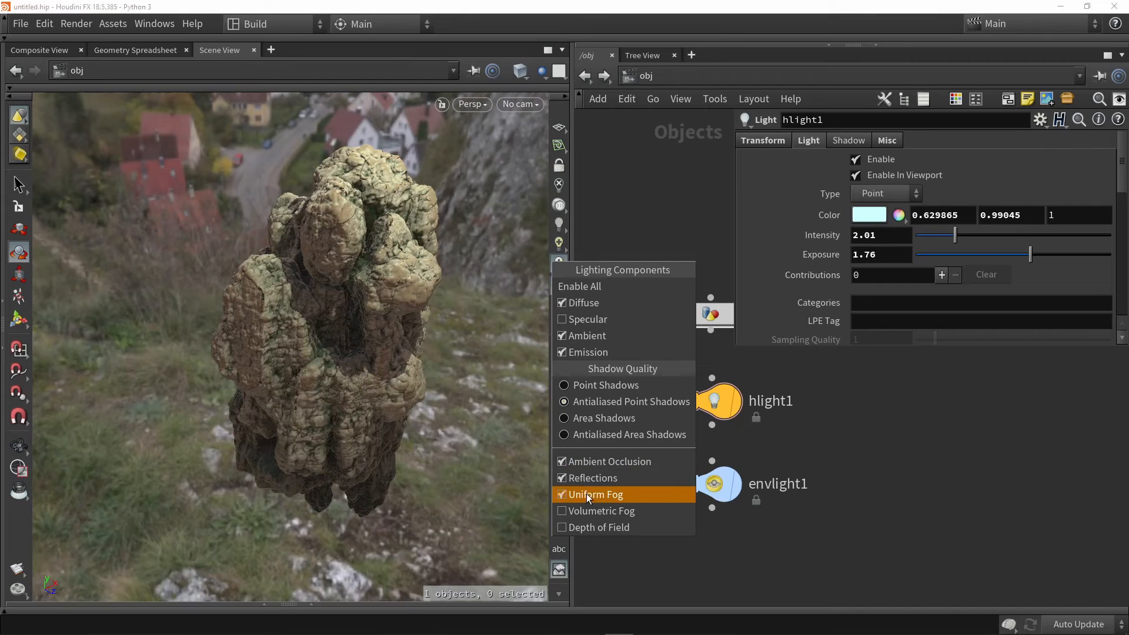
pyautogui.click(587, 494)
pyautogui.click(558, 264)
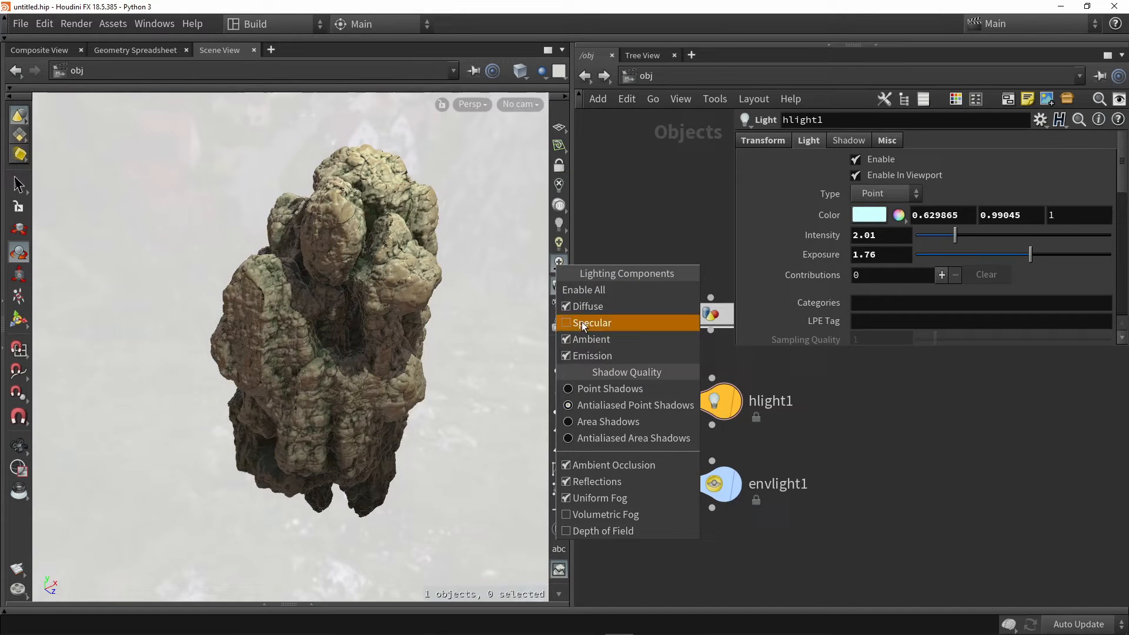
pyautogui.click(600, 498)
# Examine which lighting components and effects each viewport lighting mode offers
pyautogui.click(558, 262)
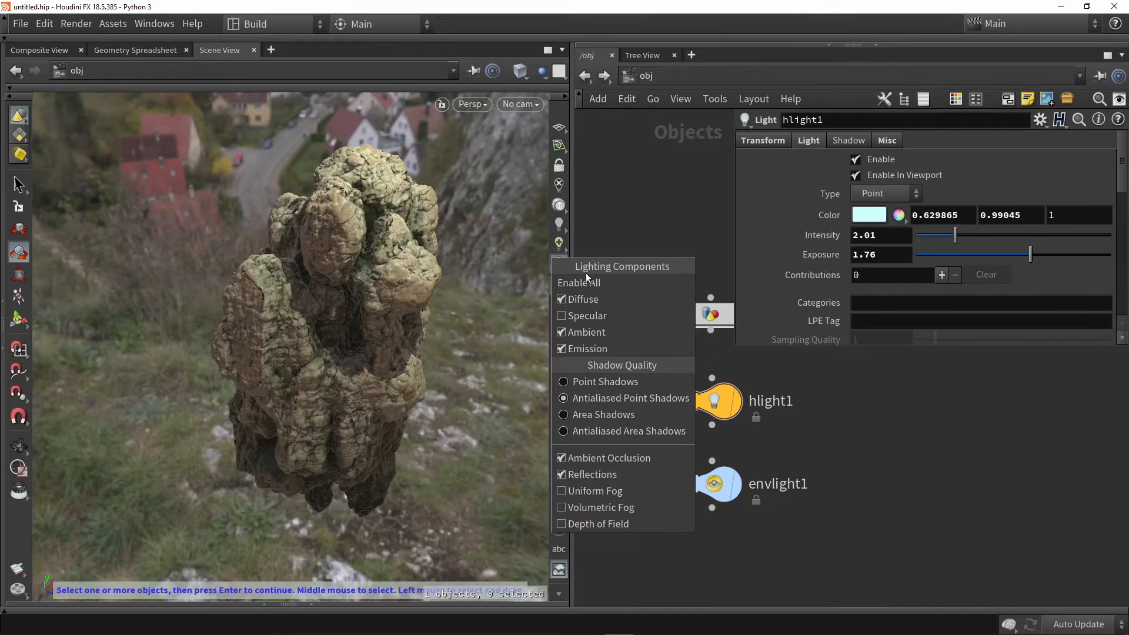
pyautogui.click(615, 220)
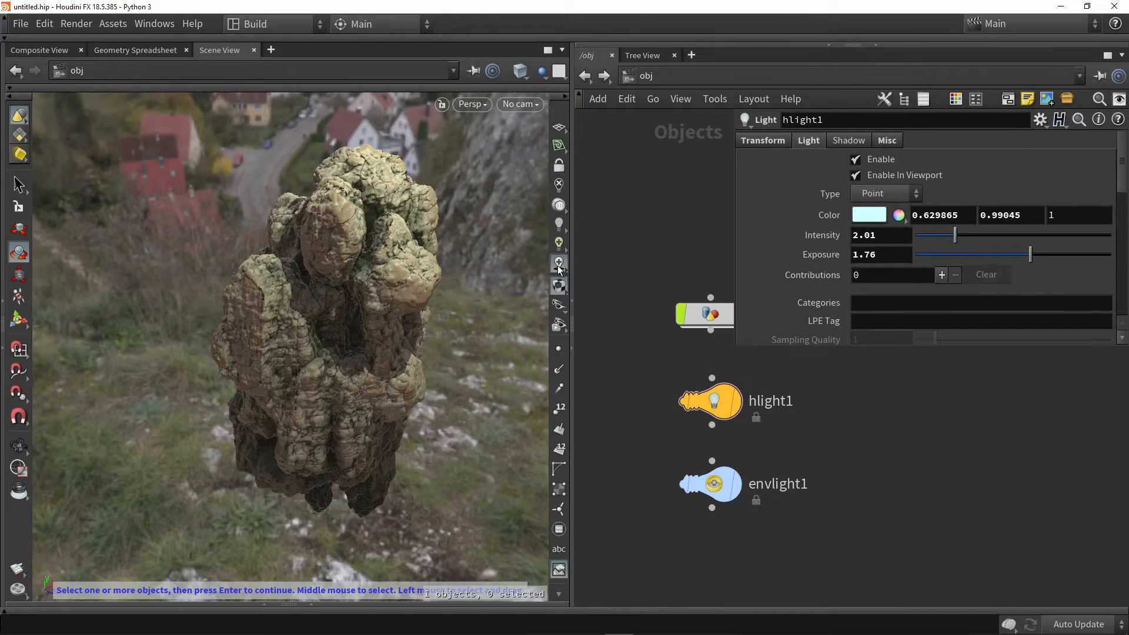
pyautogui.click(561, 227)
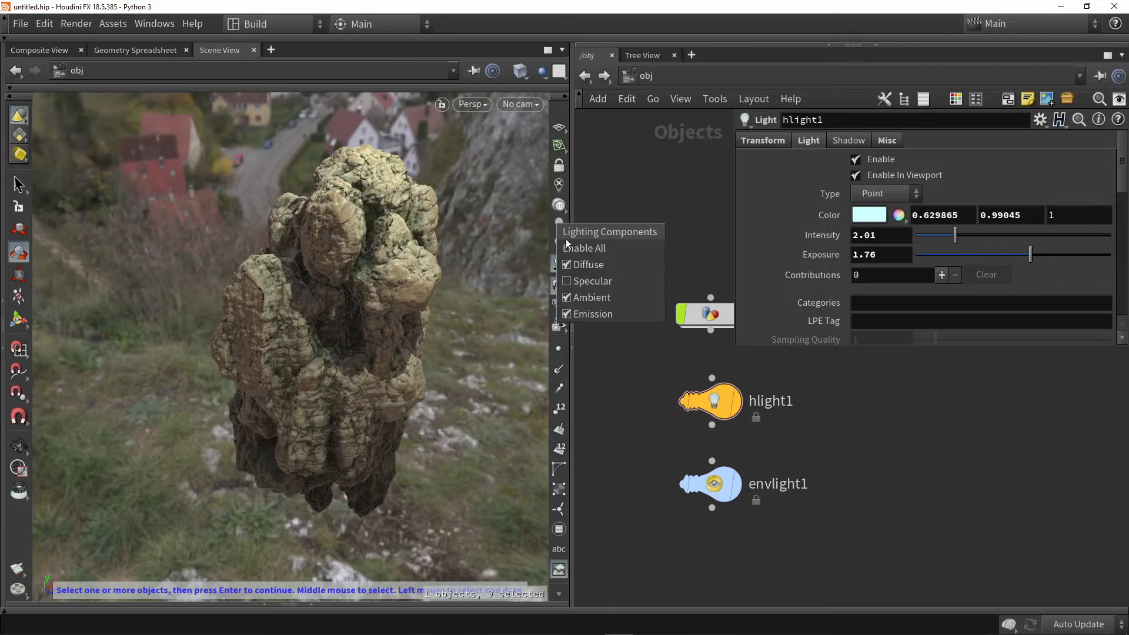
pyautogui.click(563, 202)
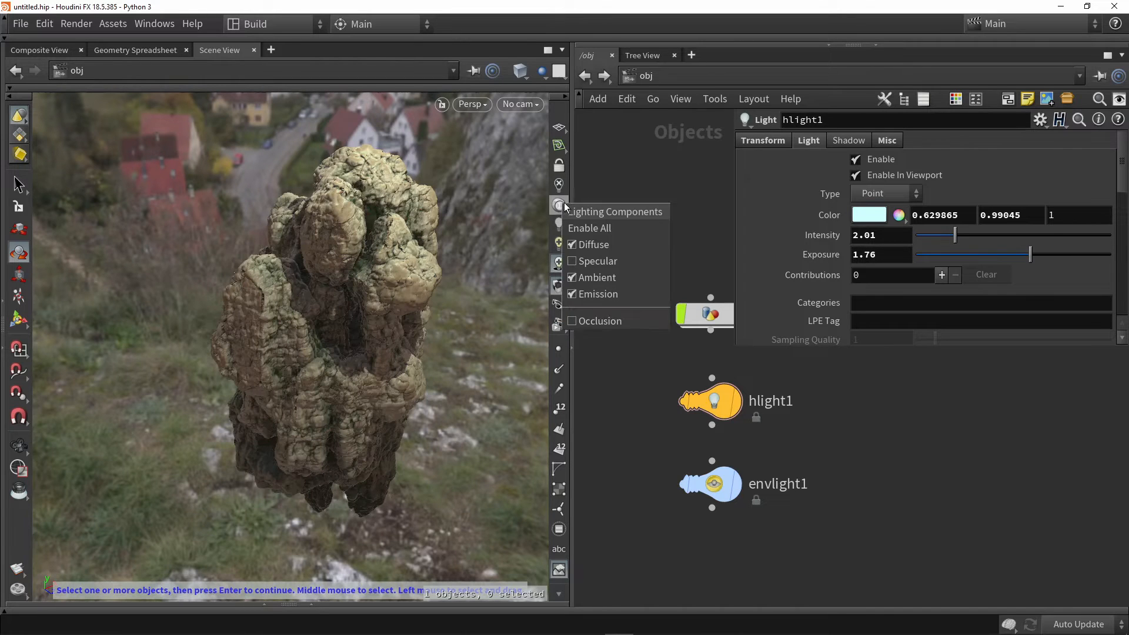
pyautogui.click(560, 264)
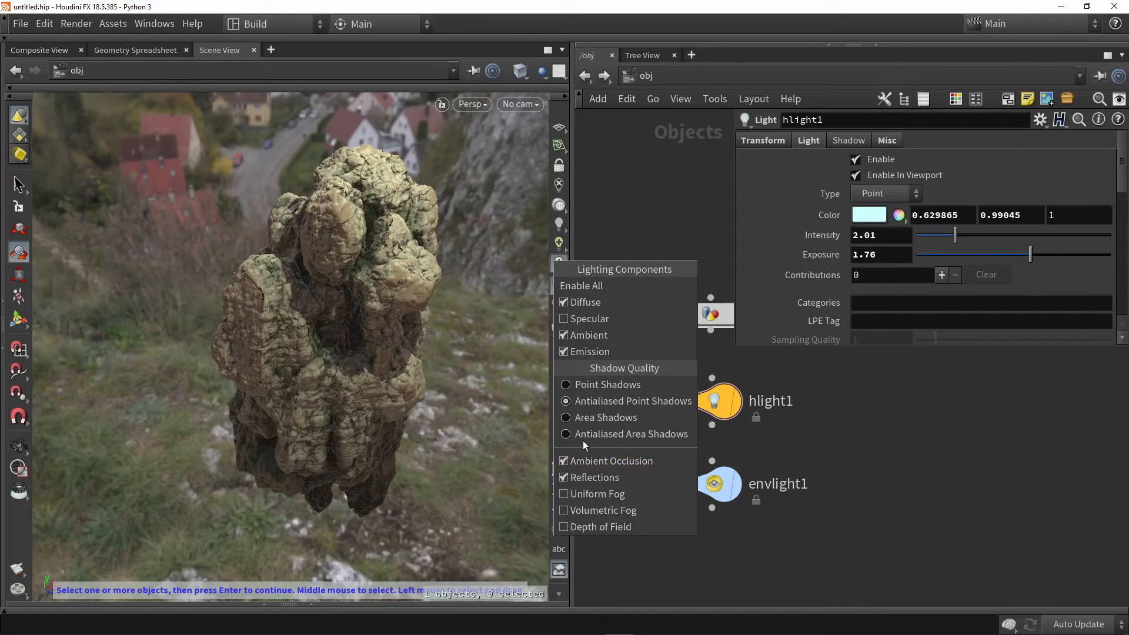
pyautogui.click(604, 219)
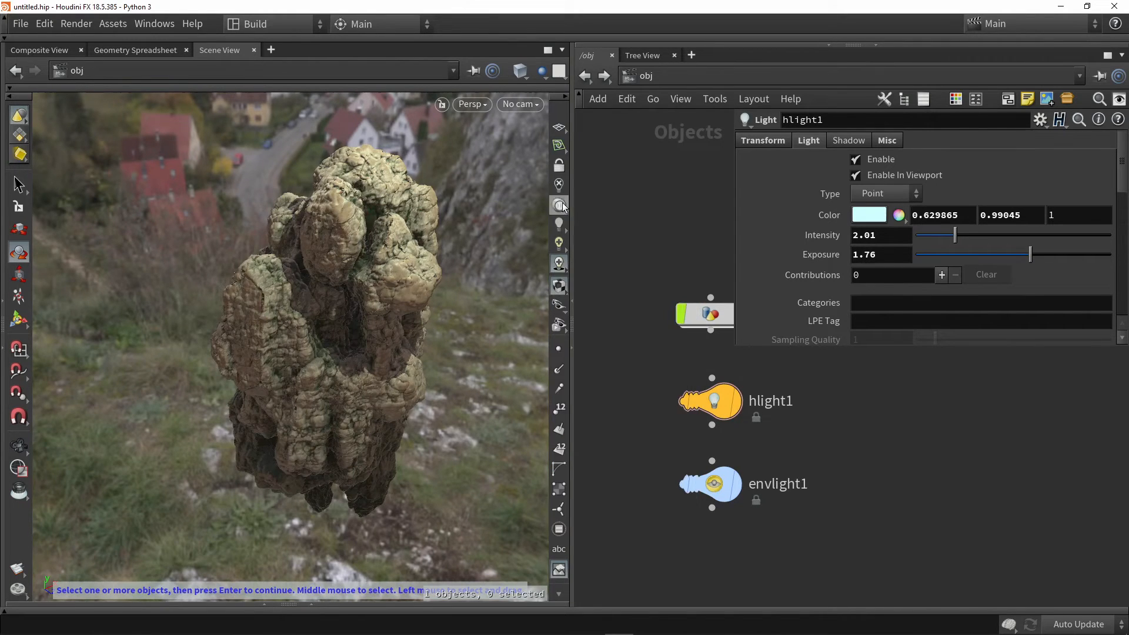
# Disable viewport lighting, check that mode's options, and restore high quality lighting with shadows
pyautogui.click(558, 185)
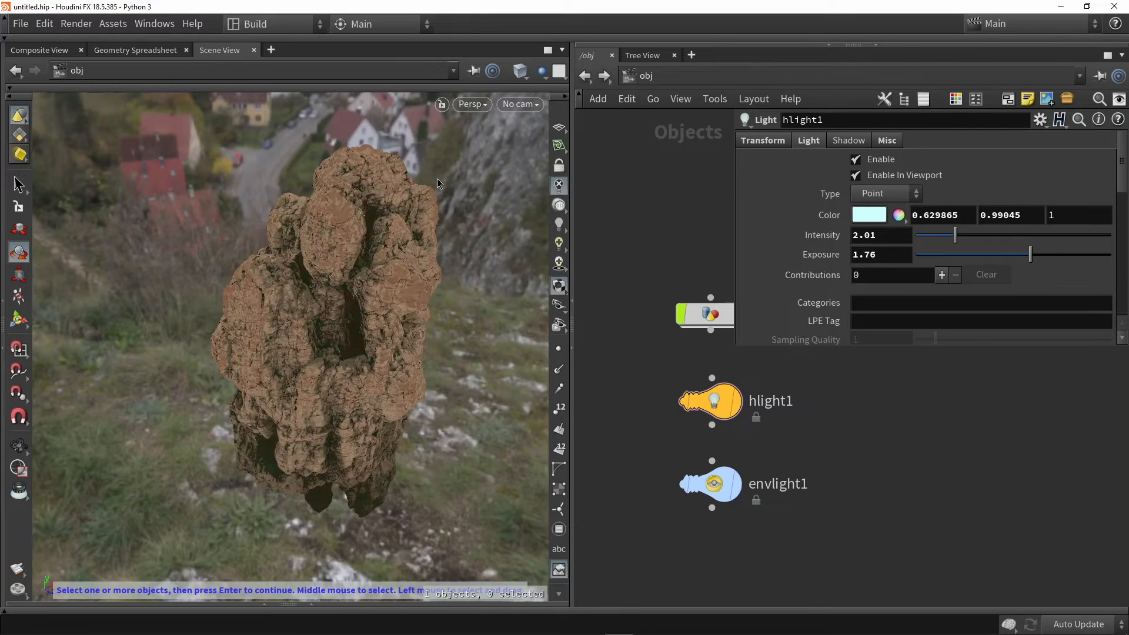
pyautogui.rightClick(557, 186)
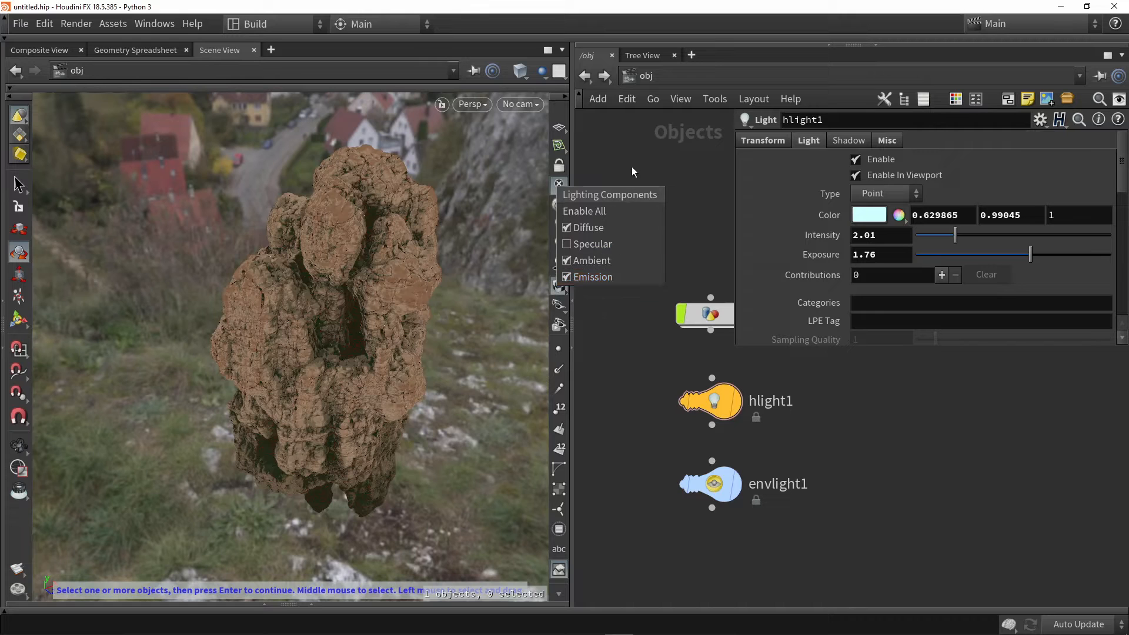
pyautogui.click(562, 262)
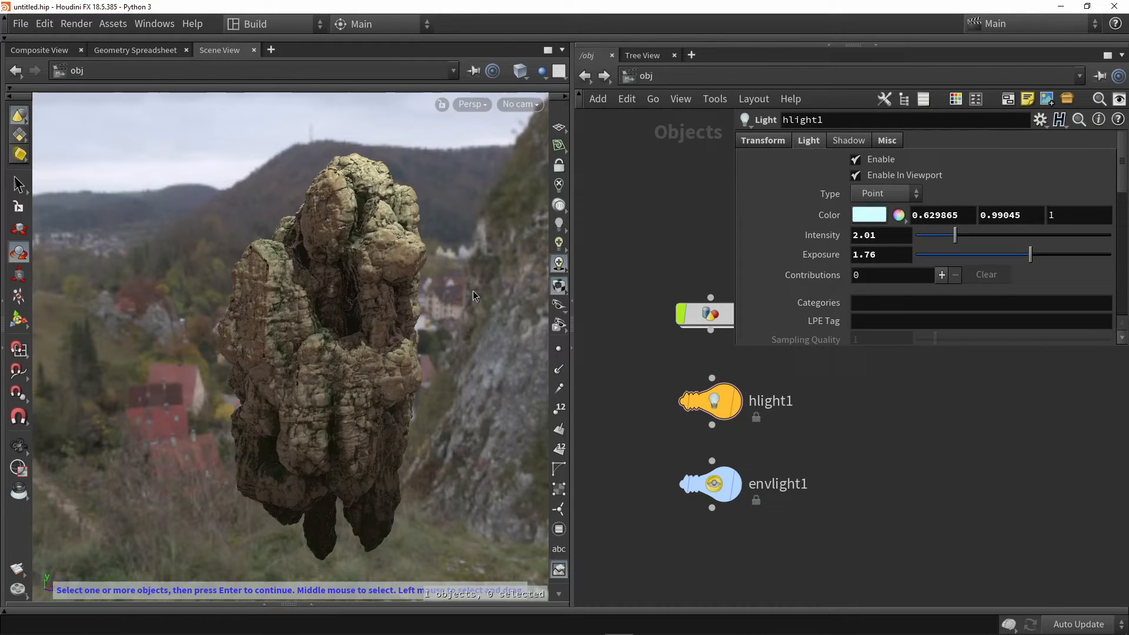
# Open the lighting settings in the viewport's display options and compare them with the quick lighting options
pyautogui.press('d')
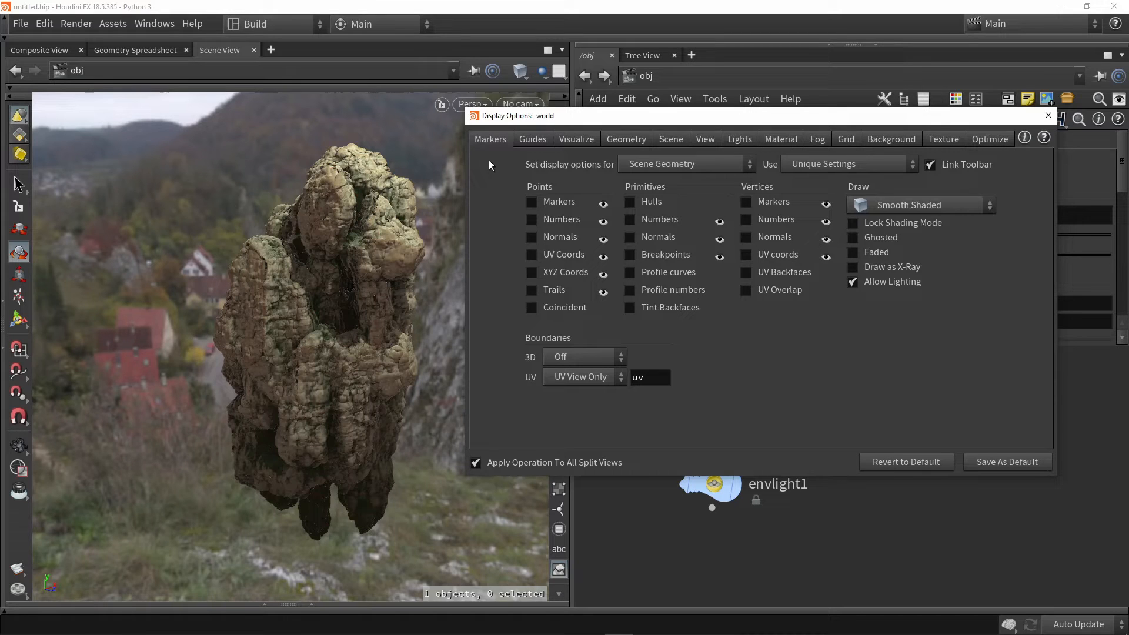
pyautogui.click(745, 139)
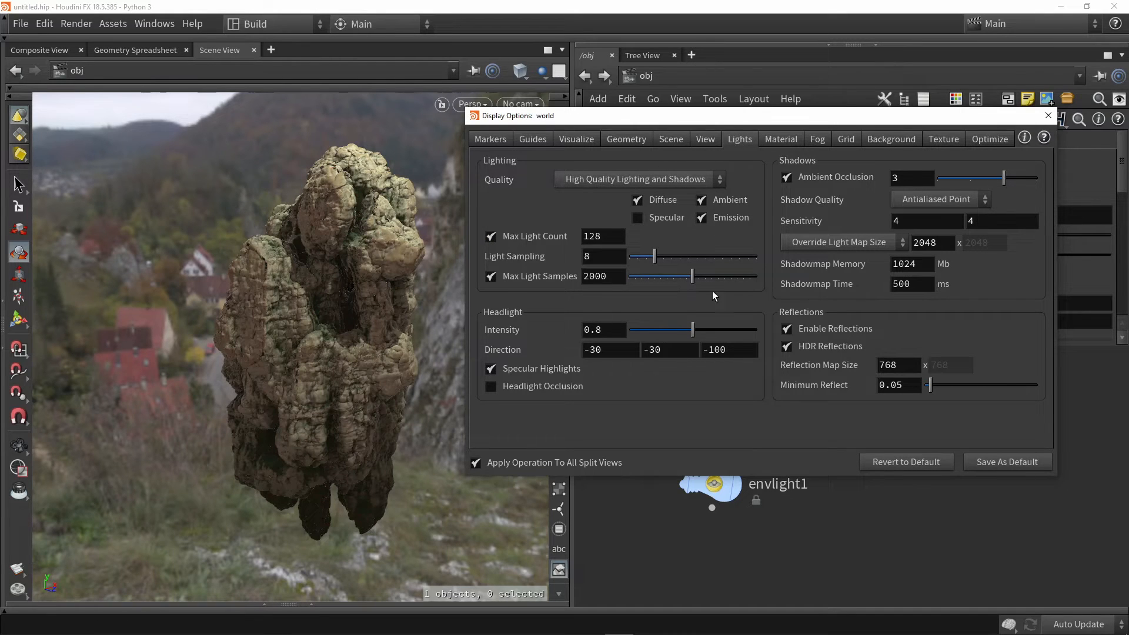
pyautogui.moveTo(651, 116); pyautogui.dragTo(561, 339)
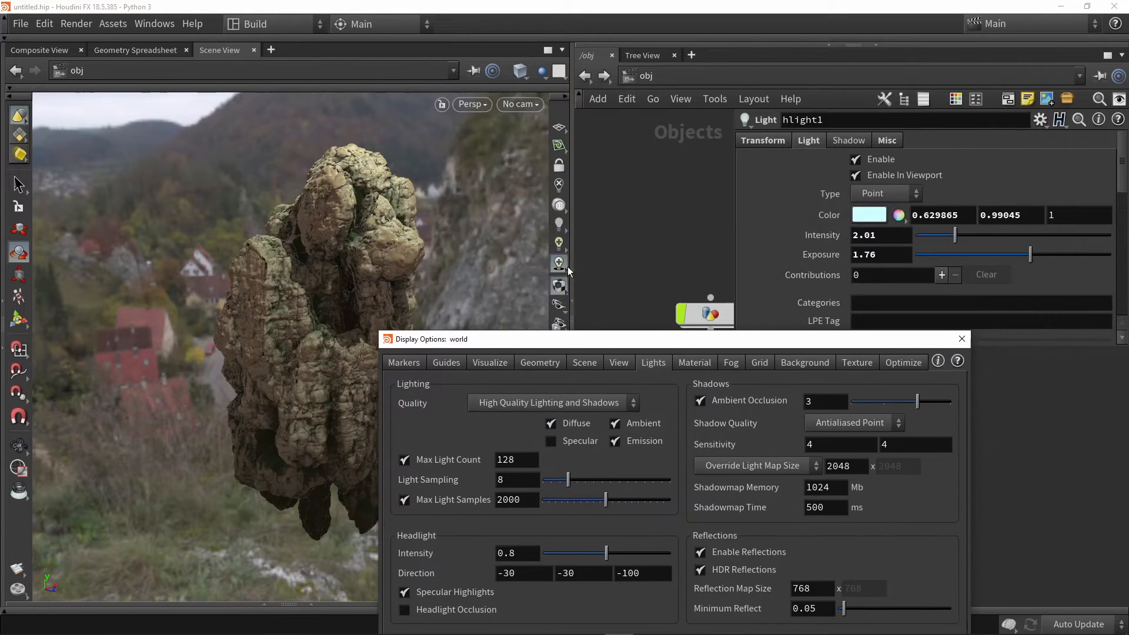
pyautogui.click(560, 263)
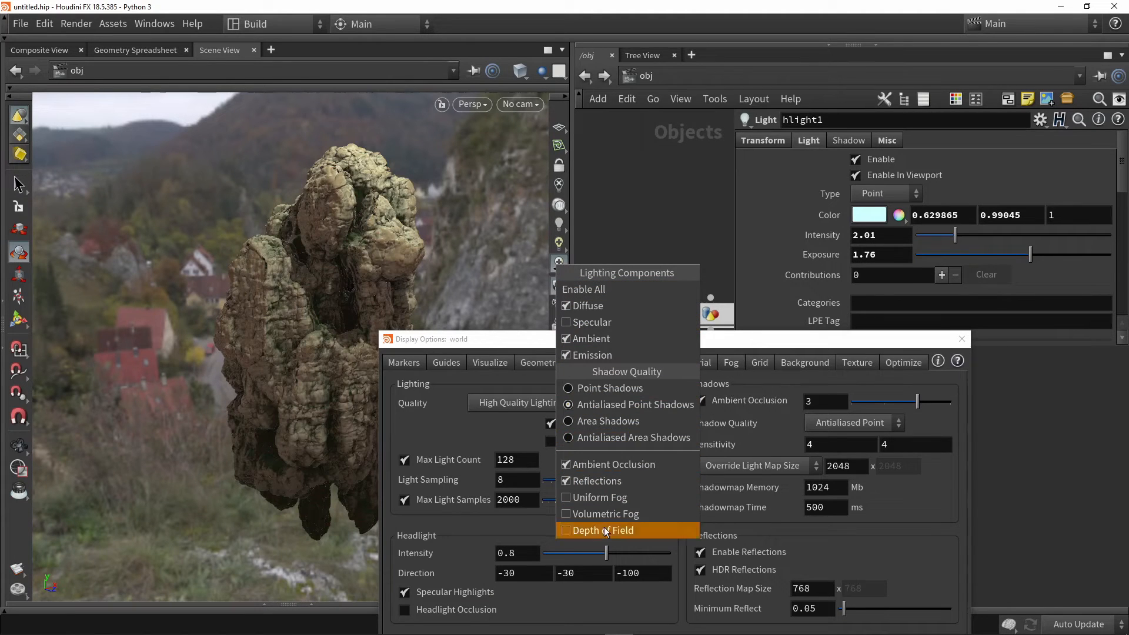
pyautogui.click(561, 263)
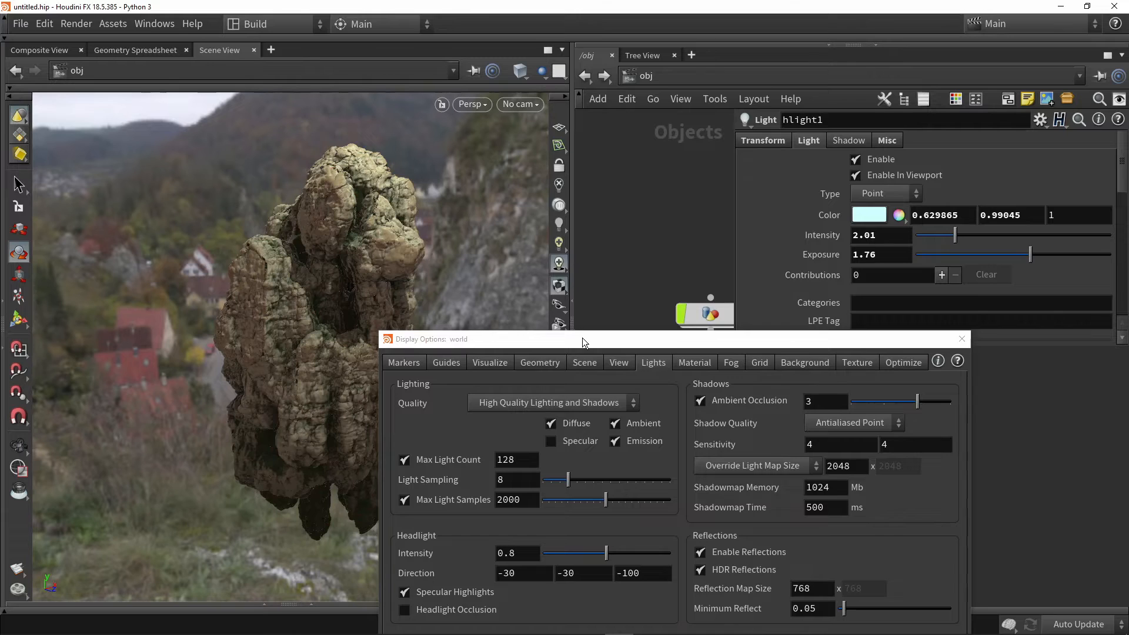
pyautogui.moveTo(584, 343); pyautogui.dragTo(604, 185)
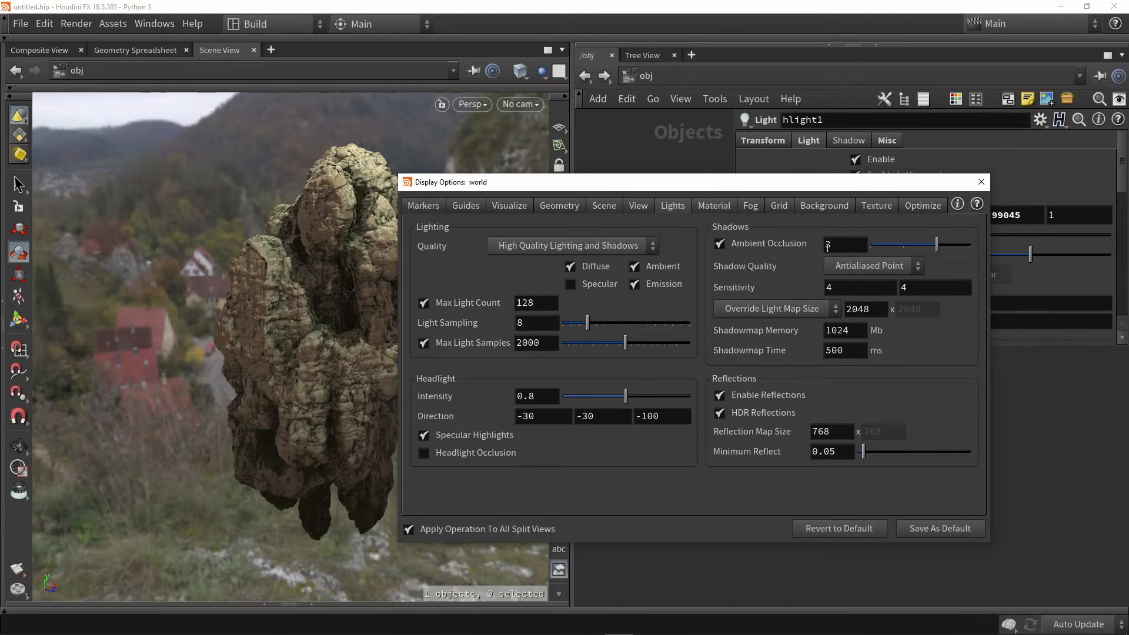
# Set Light Sampling to 64 in the display options with the rock framed close up
pyautogui.click(852, 252)
pyautogui.click(350, 310)
pyautogui.click(265, 165)
pyautogui.scroll(2, 322, 277)
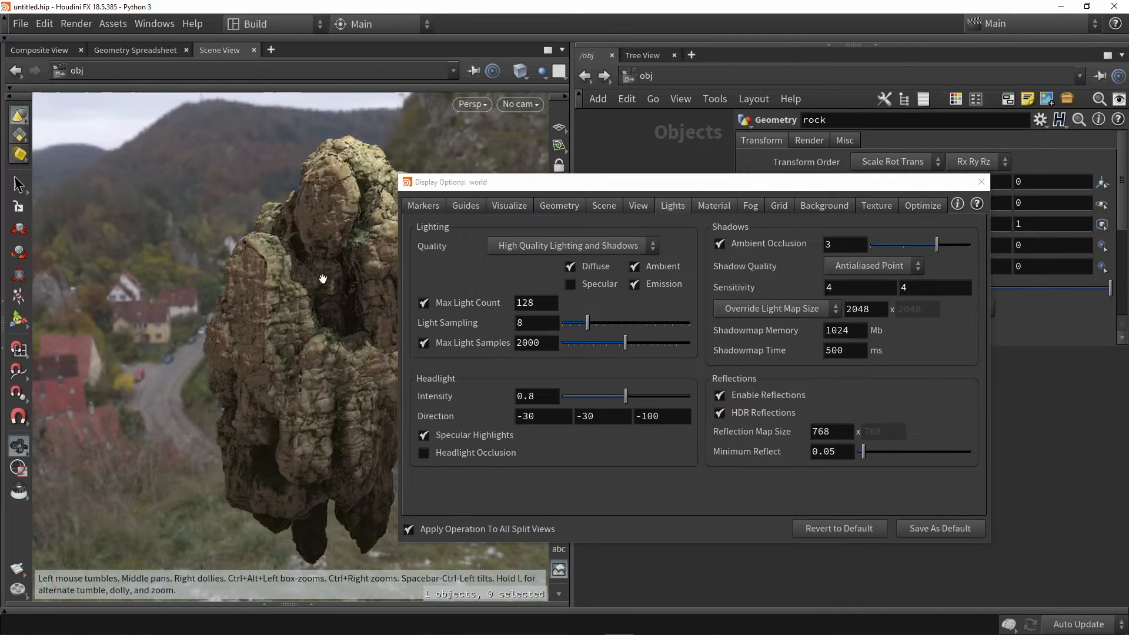
pyautogui.click(20, 321)
pyautogui.moveTo(235, 246); pyautogui.dragTo(283, 278)
pyautogui.scroll(5, 282, 277)
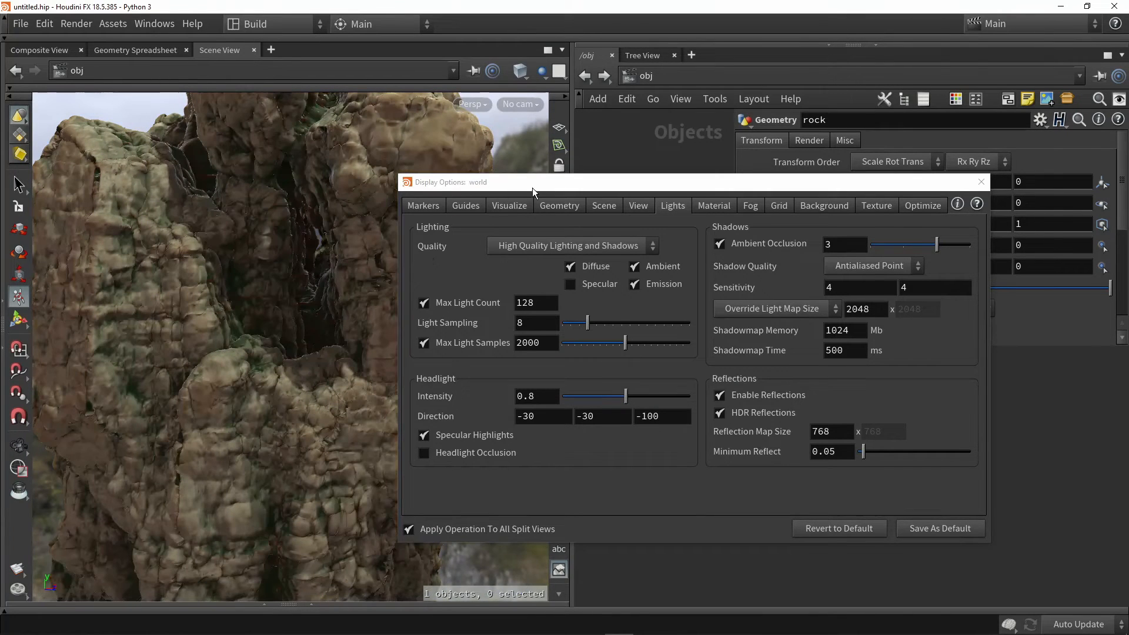
pyautogui.moveTo(535, 180); pyautogui.dragTo(585, 130)
pyautogui.moveTo(579, 273); pyautogui.dragTo(521, 277)
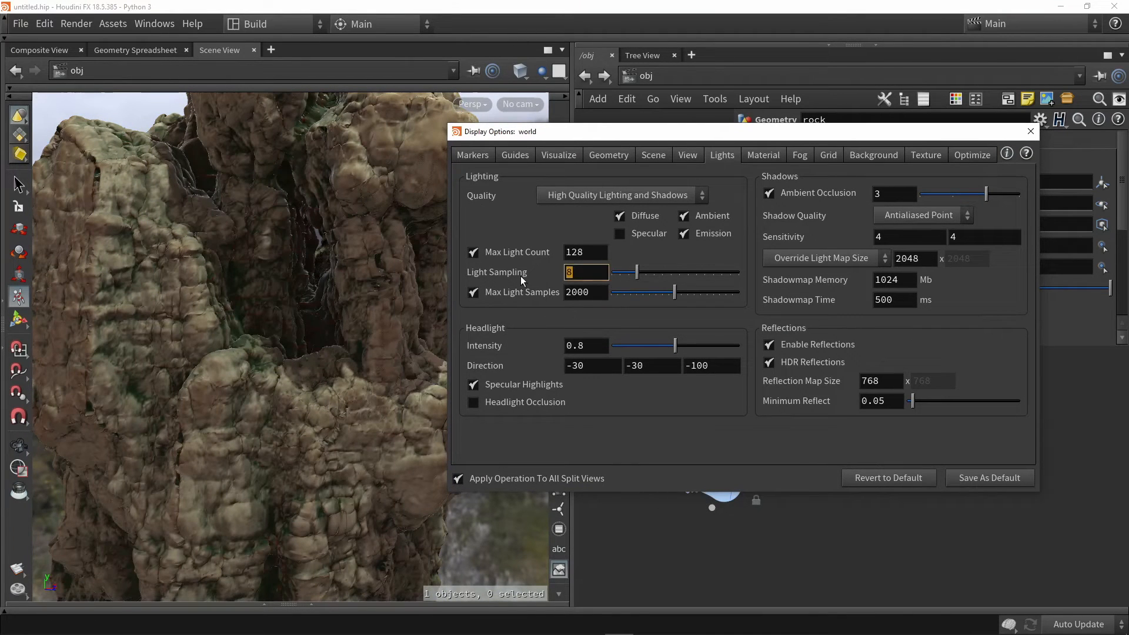
pyautogui.write('64')
pyautogui.press('Return')
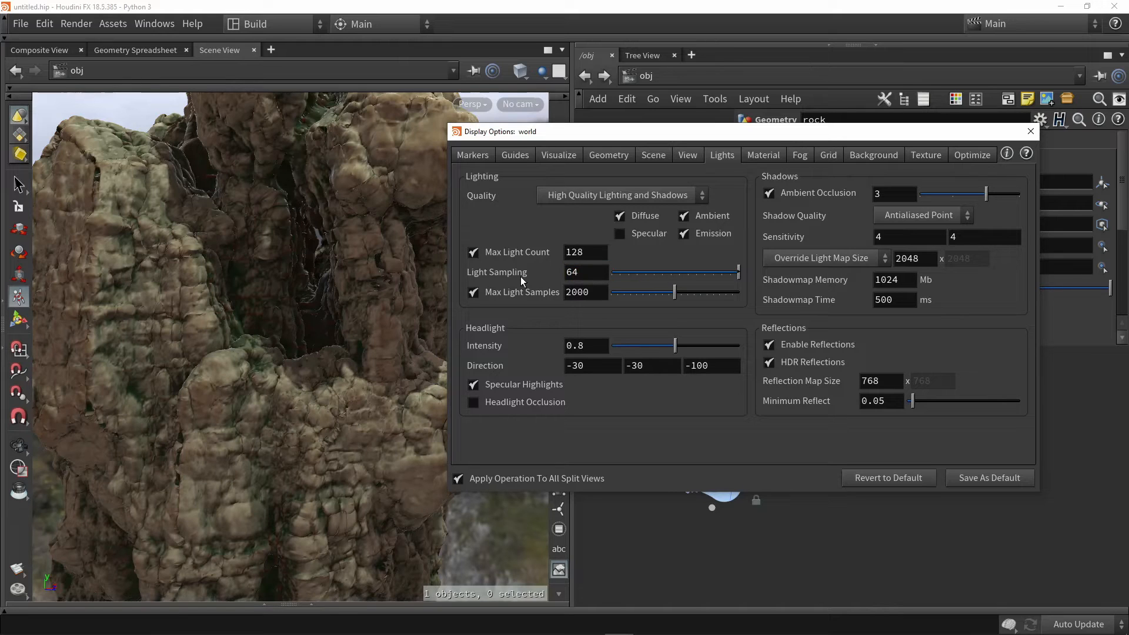
# Try a Light Sampling value of 2 on another side of the rock and return it to 64
pyautogui.press('space')
pyautogui.moveTo(379, 231); pyautogui.dragTo(266, 252)
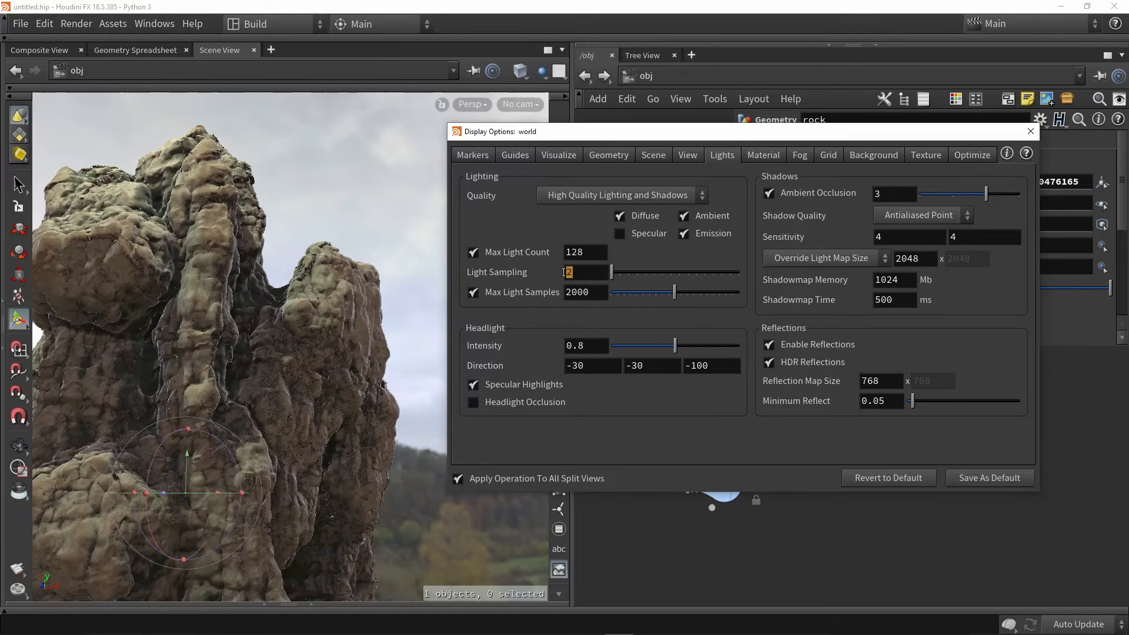
pyautogui.doubleClick(578, 276)
pyautogui.press('Return')
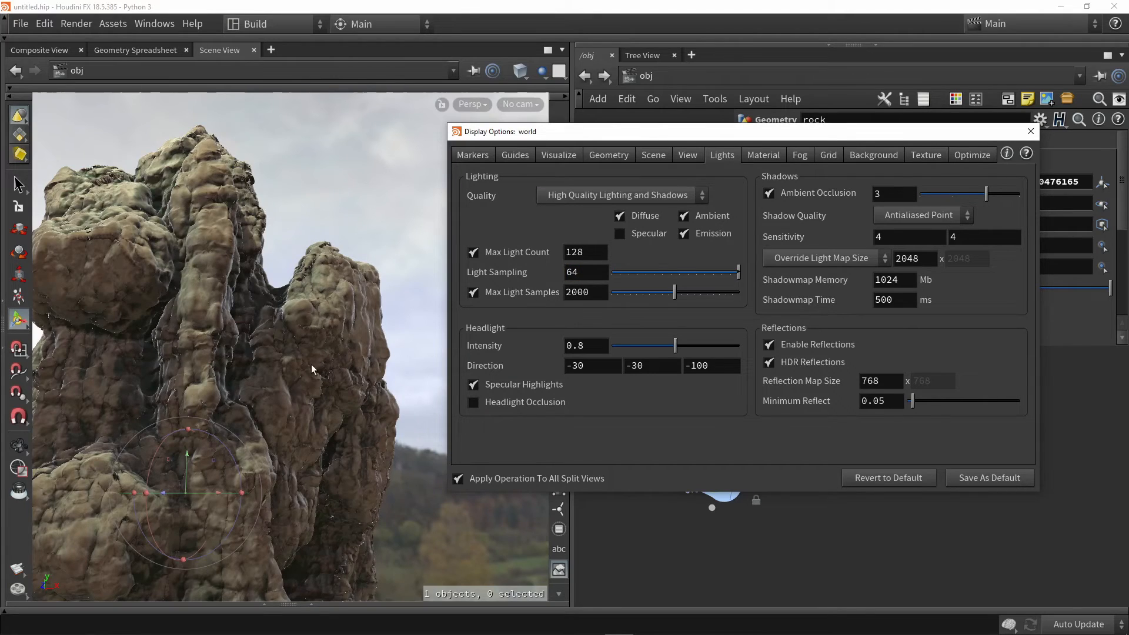
# Inspect the rock's lighting and shadows from several sides and from farther away
pyautogui.keyDown('alt'); pyautogui.moveTo(311, 366); pyautogui.dragTo(277, 330); pyautogui.keyUp('alt')
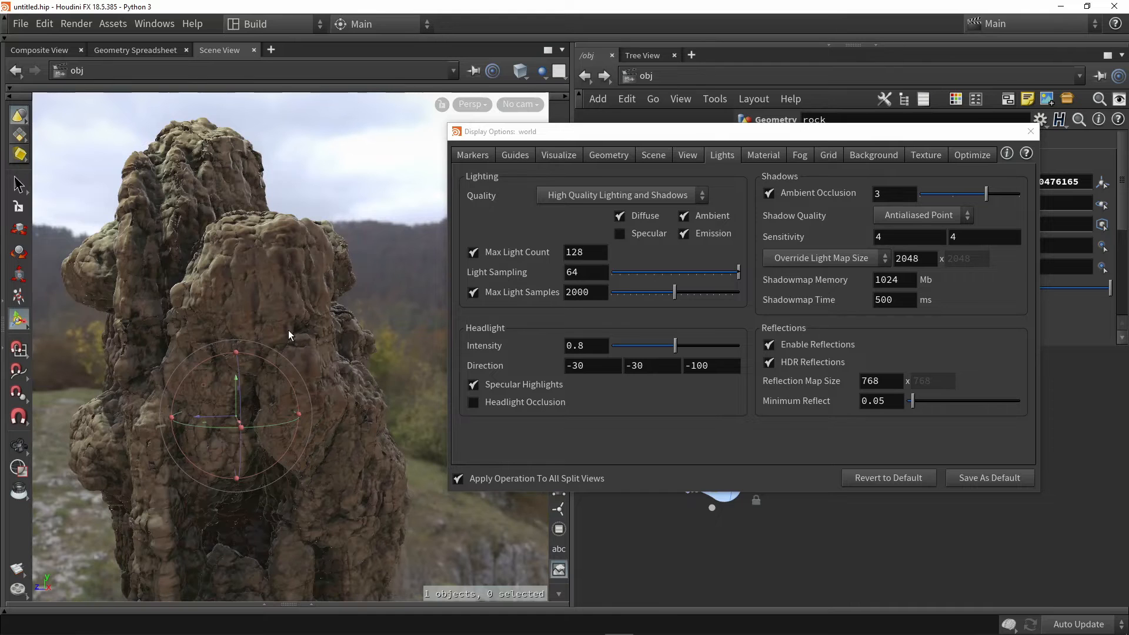
pyautogui.keyDown('alt'); pyautogui.moveTo(375, 195); pyautogui.dragTo(251, 291); pyautogui.keyUp('alt')
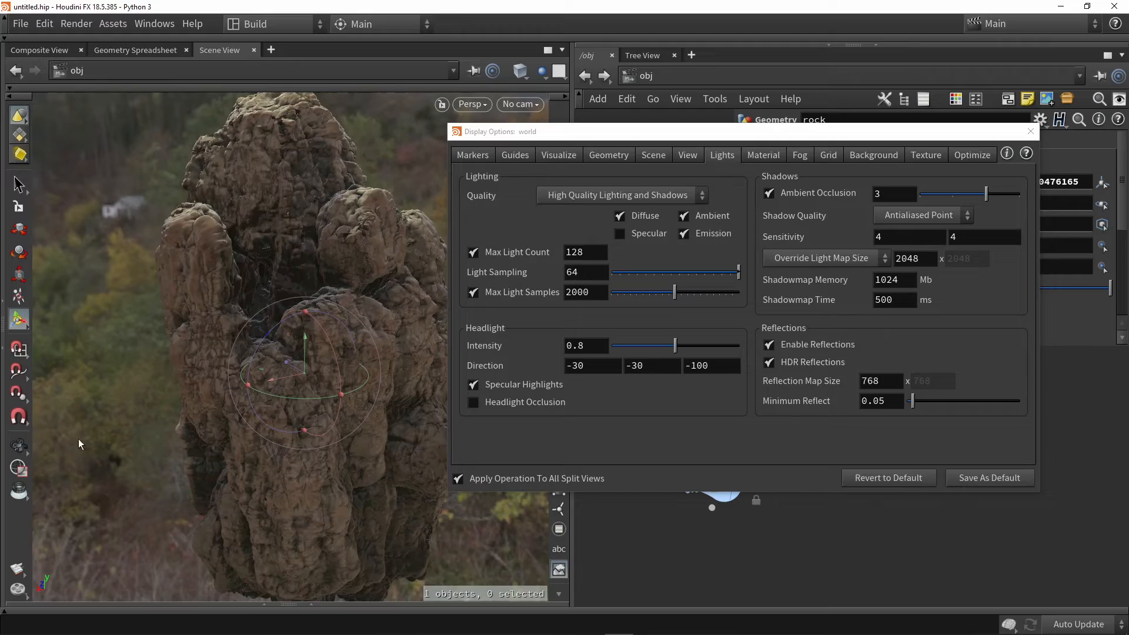
pyautogui.keyDown('alt'); pyautogui.moveTo(79, 439); pyautogui.dragTo(333, 287); pyautogui.keyUp('alt')
pyautogui.press('Return')
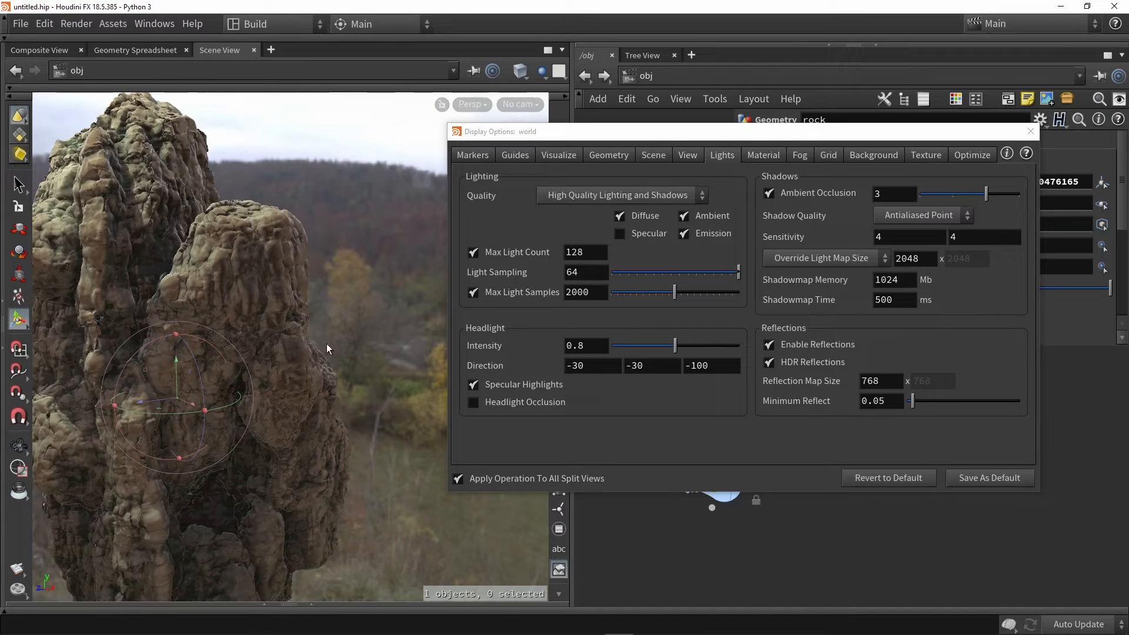
pyautogui.keyDown('alt'); pyautogui.moveTo(382, 280); pyautogui.dragTo(391, 246); pyautogui.keyUp('alt')
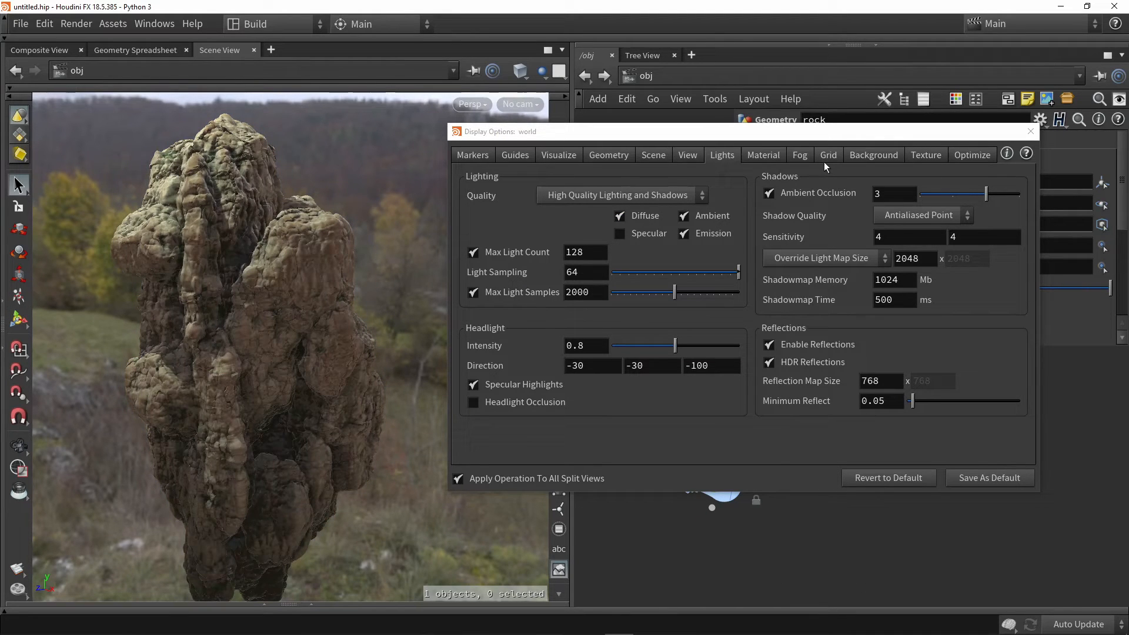
# Turn off Display Environment Lights as Backgrounds, toggling it to compare the viewport with and without the HDR image
pyautogui.click(864, 156)
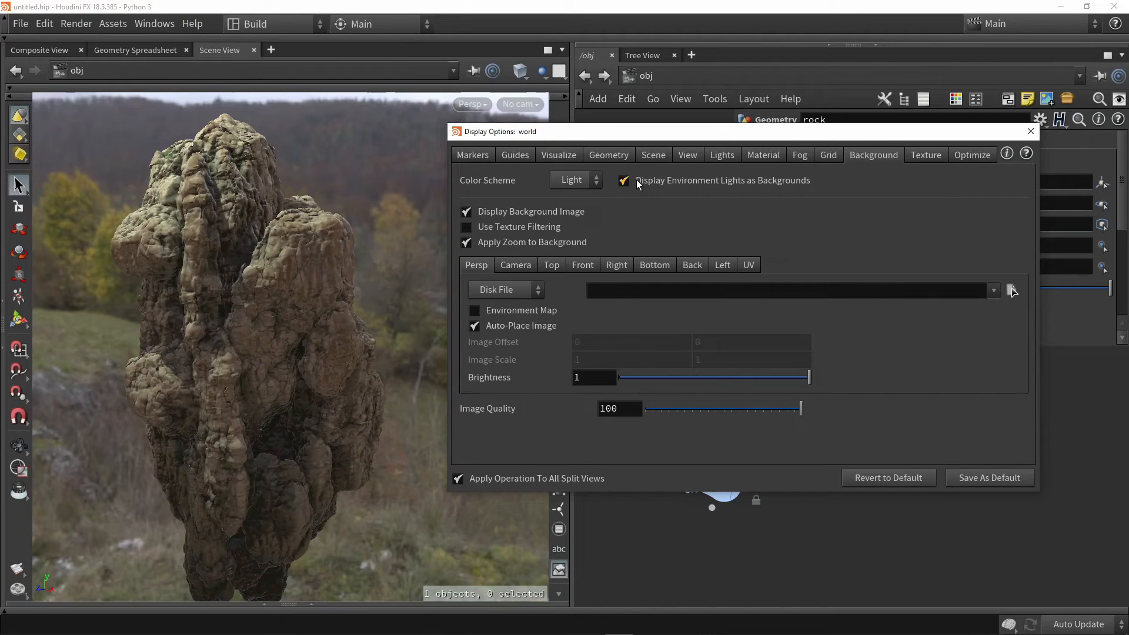
pyautogui.click(661, 183)
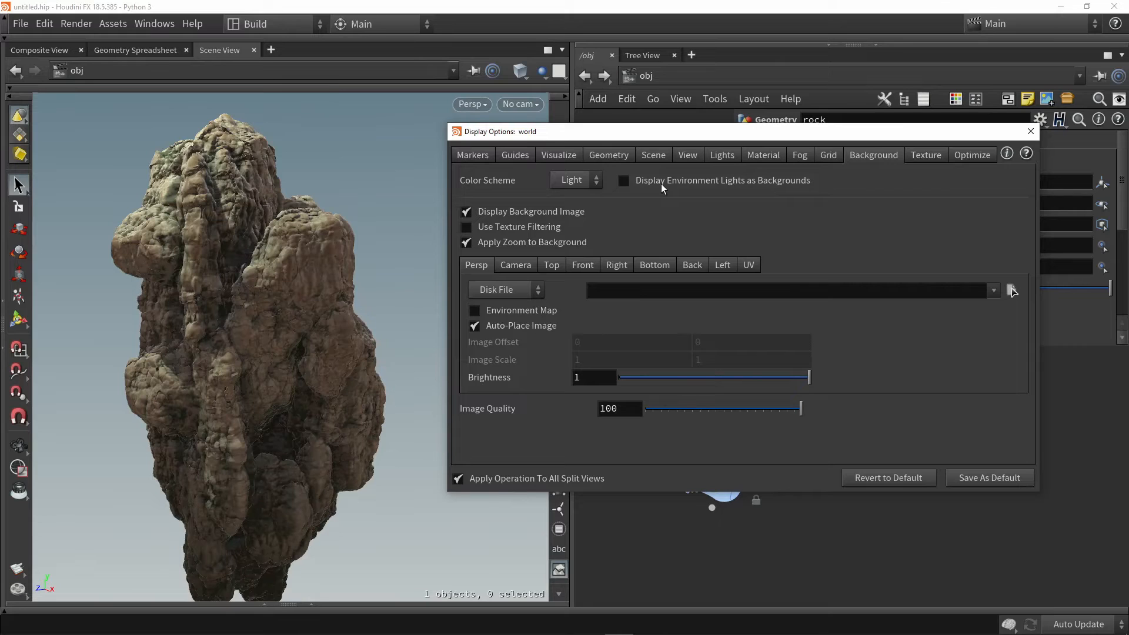
pyautogui.click(661, 183)
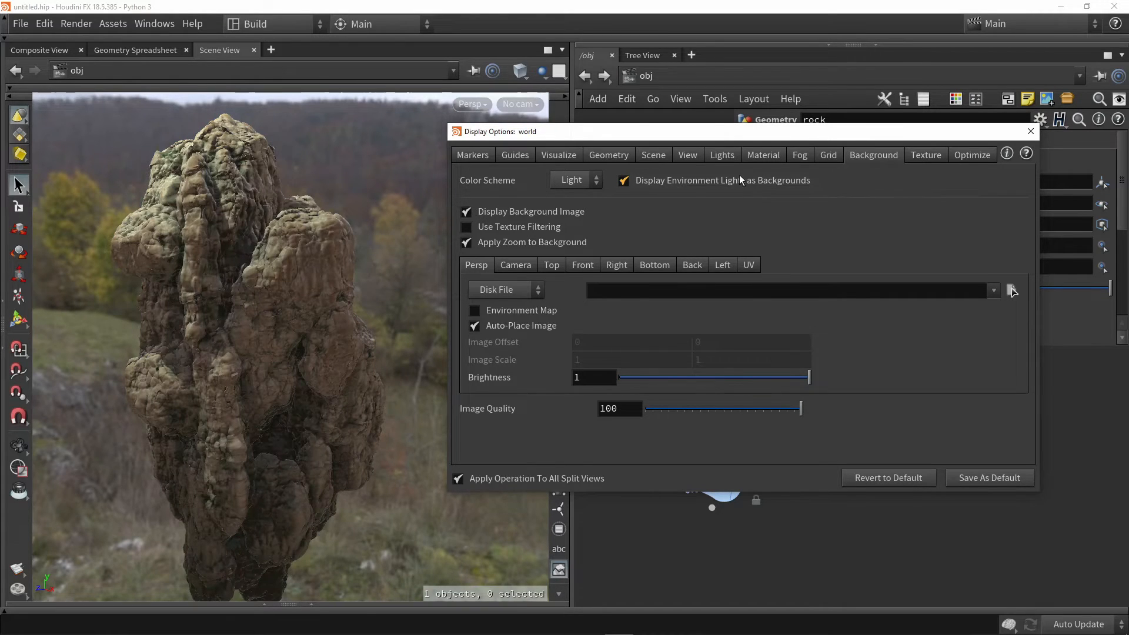
pyautogui.click(687, 181)
pyautogui.click(687, 181)
pyautogui.click(687, 180)
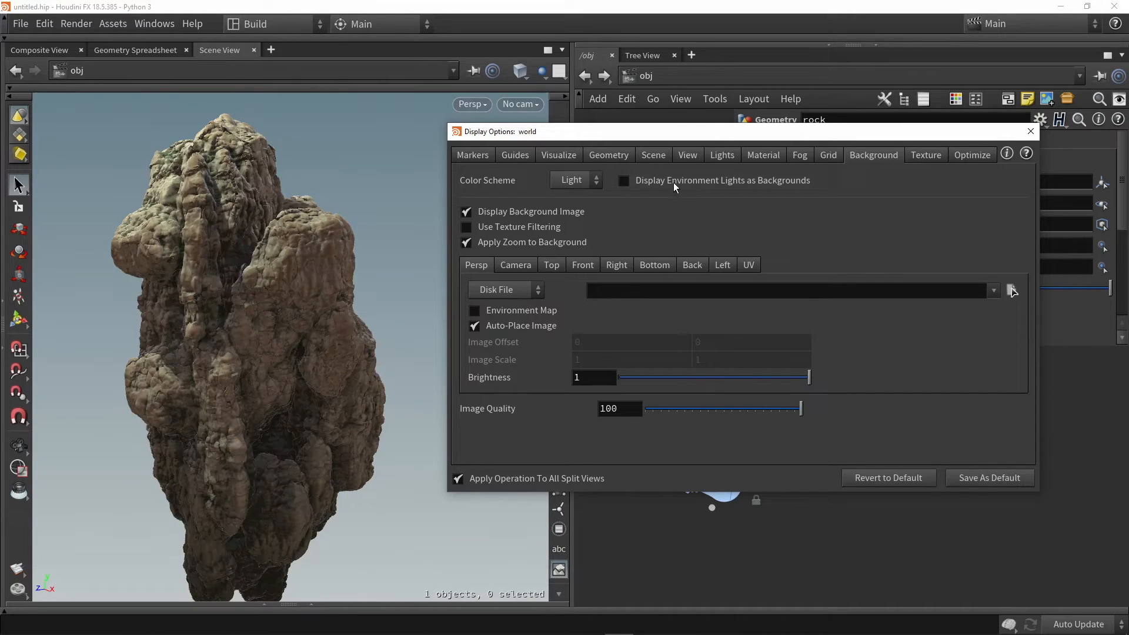
# Set the viewport background color scheme to Dark, comparing it with Light, and move the display options away from the rock
pyautogui.click(581, 178)
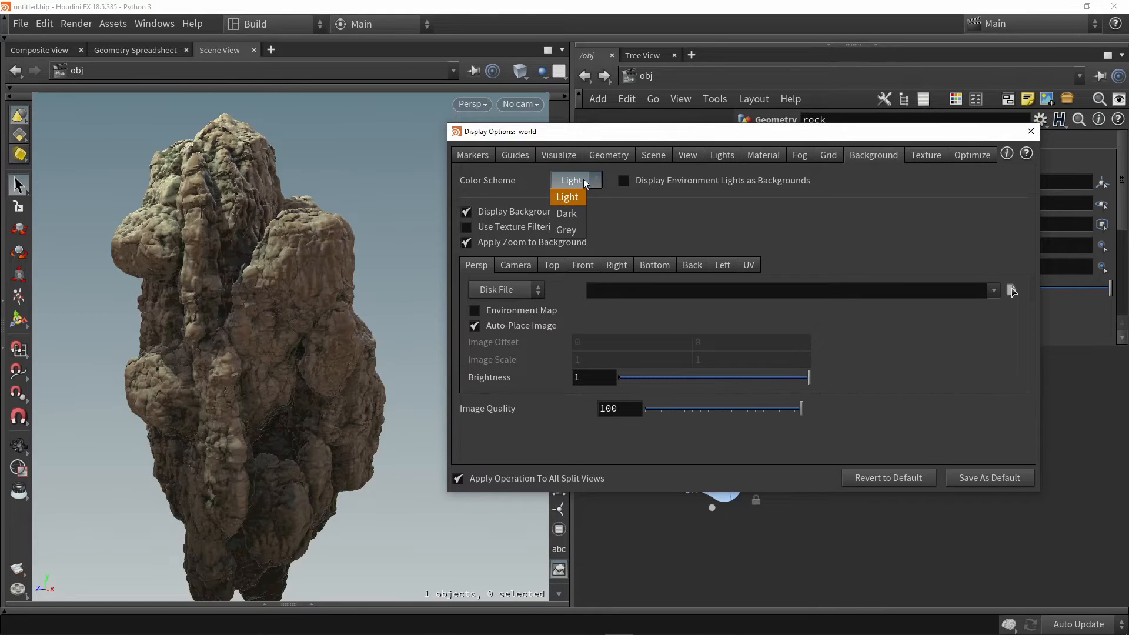
pyautogui.click(583, 217)
pyautogui.click(583, 180)
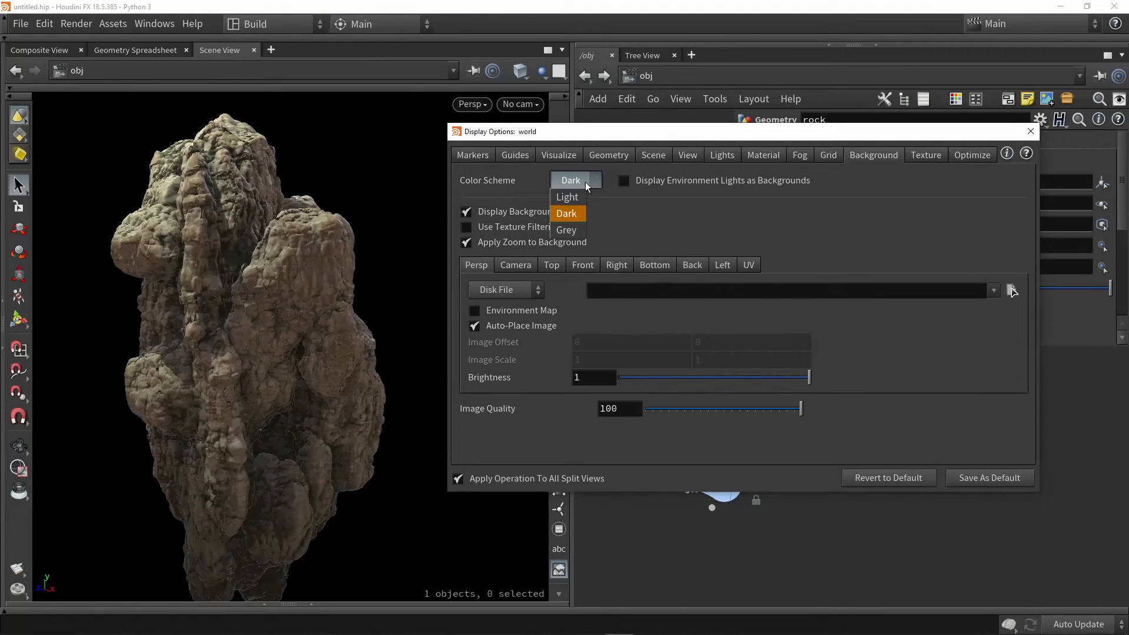
pyautogui.click(581, 195)
pyautogui.click(579, 181)
pyautogui.click(573, 214)
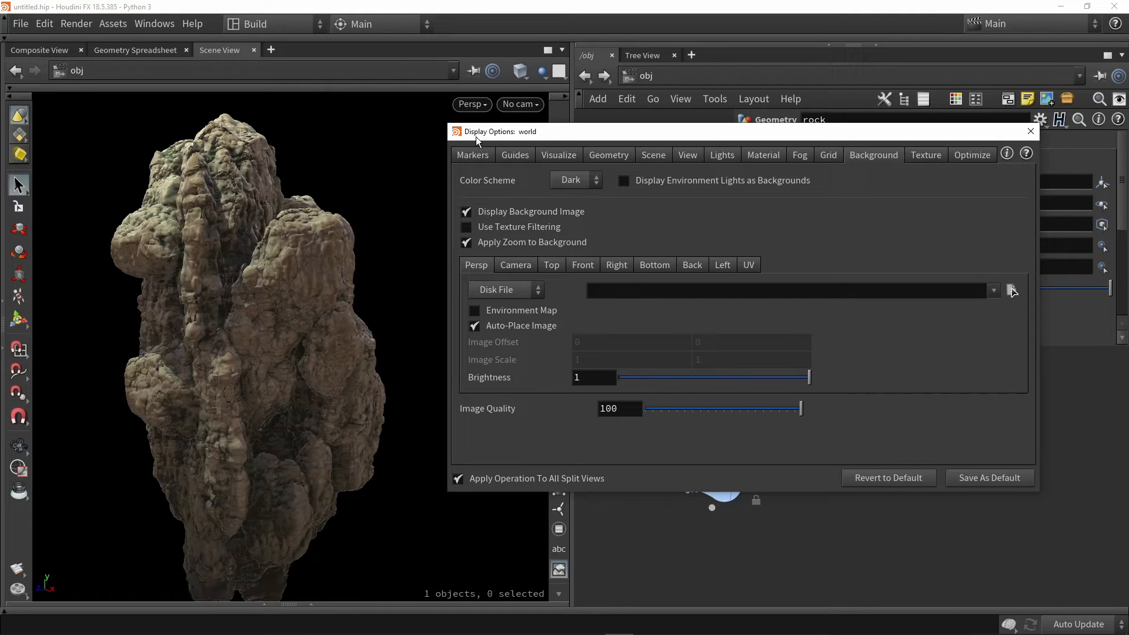
pyautogui.moveTo(499, 133); pyautogui.dragTo(546, 154)
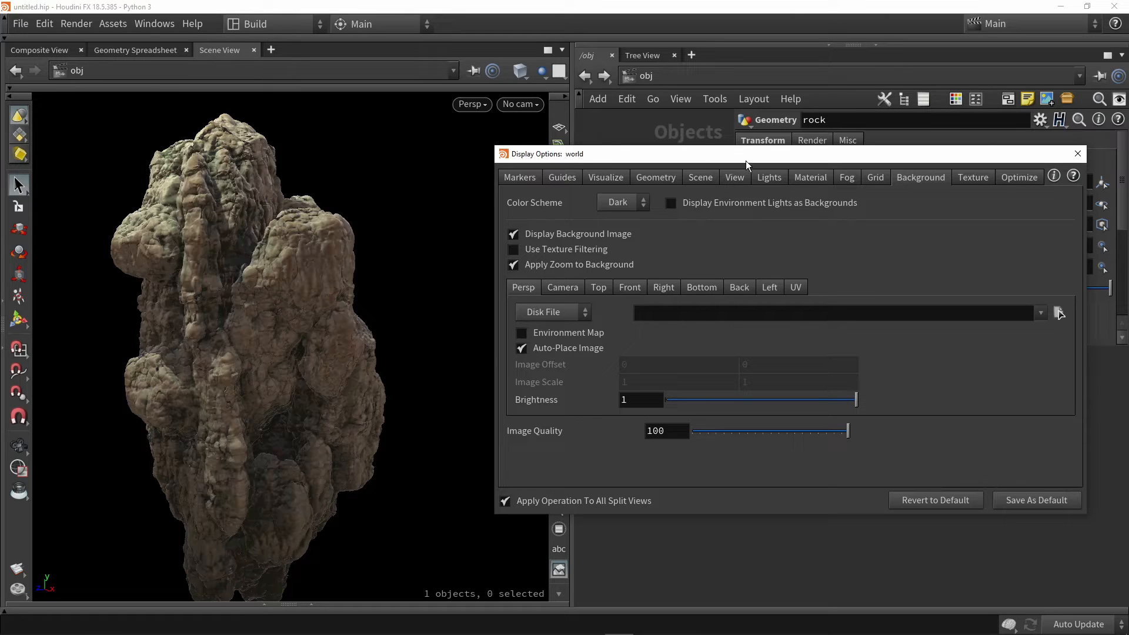
# Turn on Uniform Fog in the viewport display options and set its color to a dark blue with a brightness value of 0.04
pyautogui.click(849, 179)
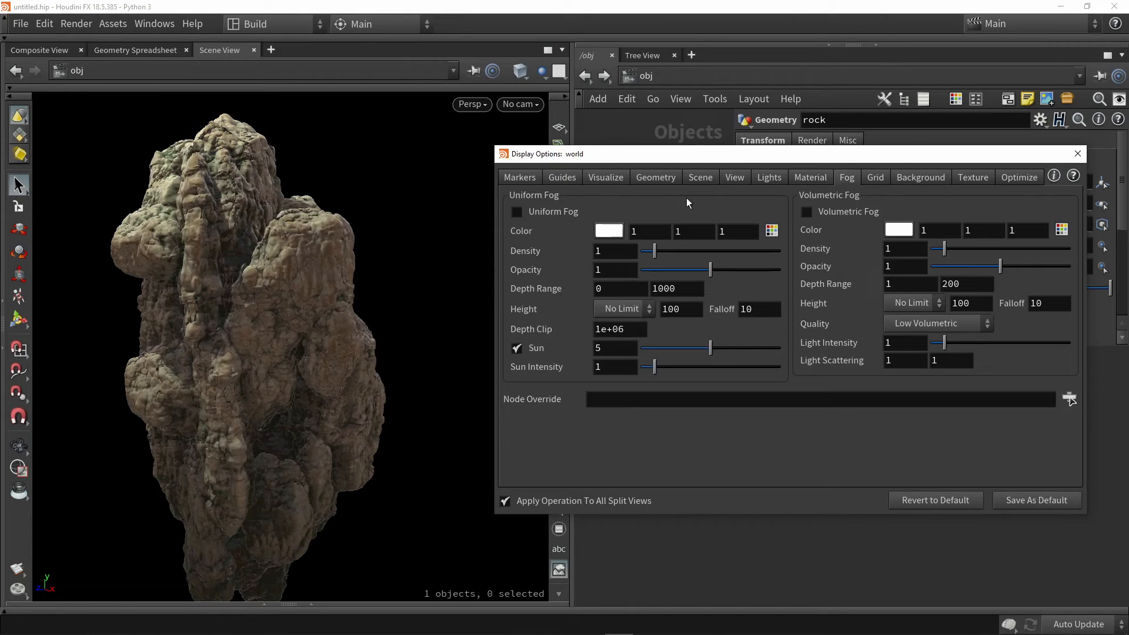
pyautogui.click(574, 212)
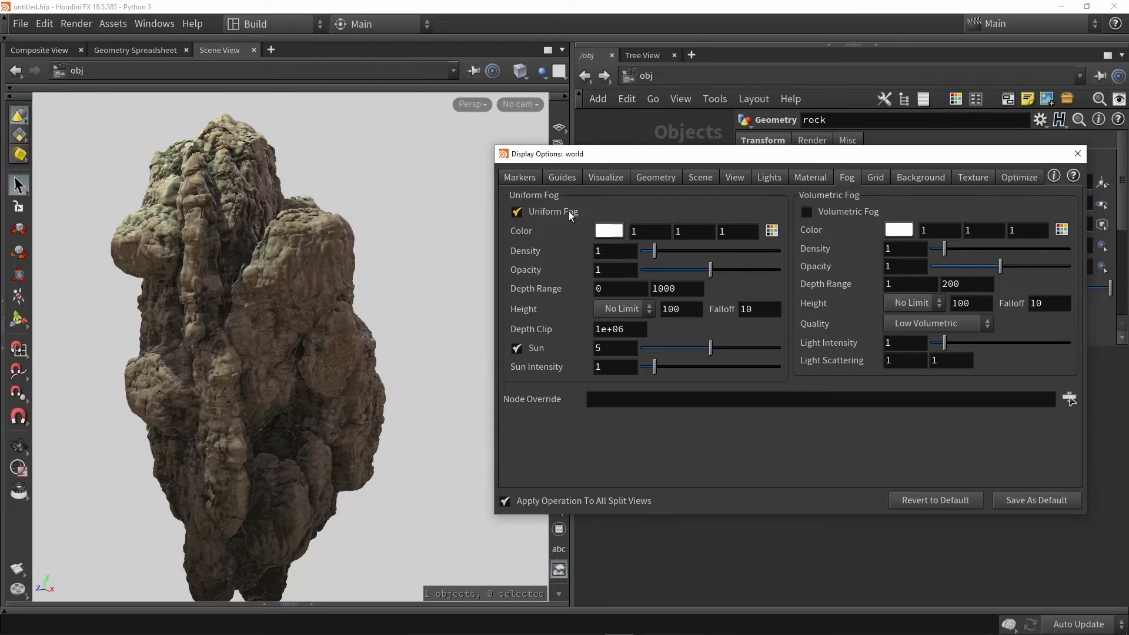
pyautogui.click(609, 230)
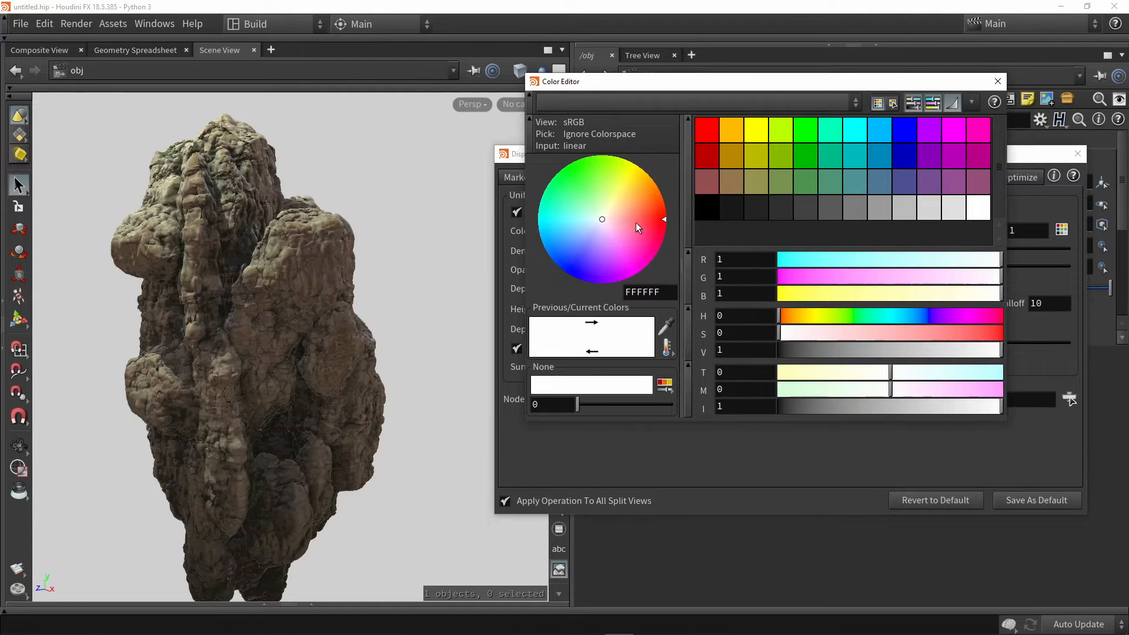
pyautogui.moveTo(659, 203)
pyautogui.mouseDown()
pyautogui.moveTo(598, 220)
pyautogui.moveTo(632, 186)
pyautogui.moveTo(571, 221)
pyautogui.moveTo(580, 237)
pyautogui.moveTo(568, 239)
pyautogui.mouseUp()
pyautogui.moveTo(820, 351); pyautogui.dragTo(787, 351)
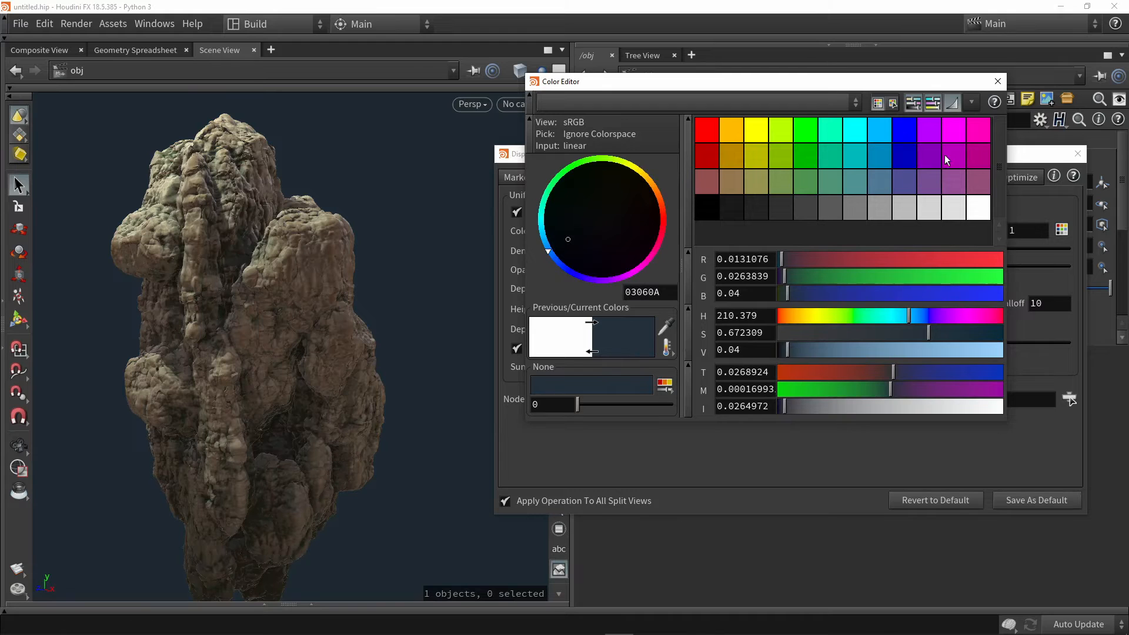
pyautogui.click(997, 84)
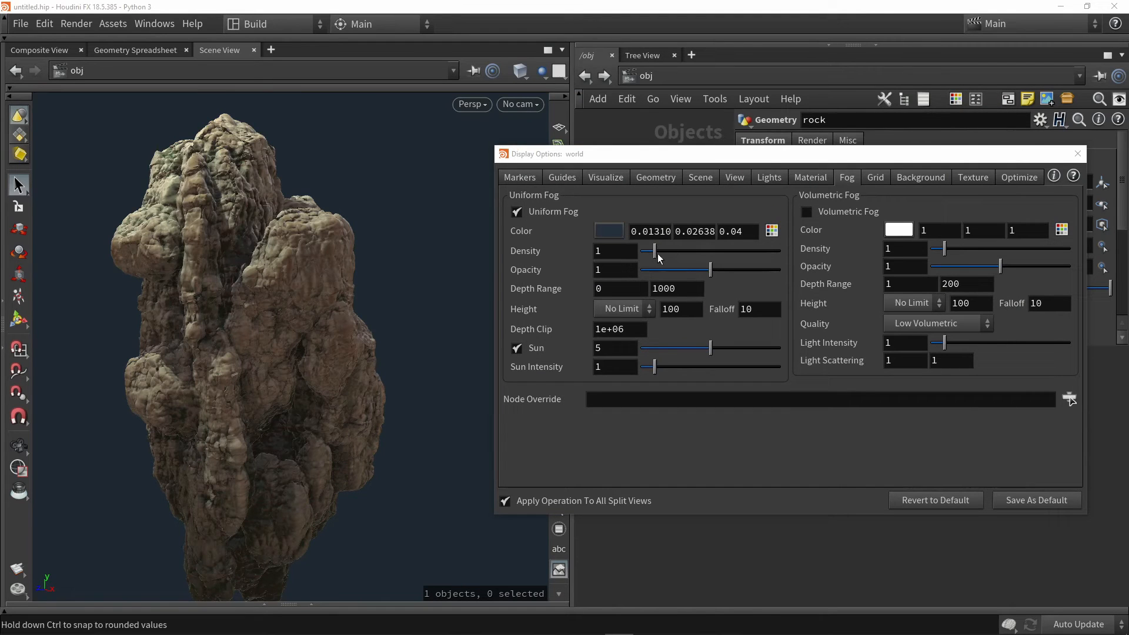
# Set the uniform fog density to 10, darken its blue color to 0.00786, 0.01583, 0.024, and close the display options
pyautogui.moveTo(655, 253); pyautogui.dragTo(793, 259)
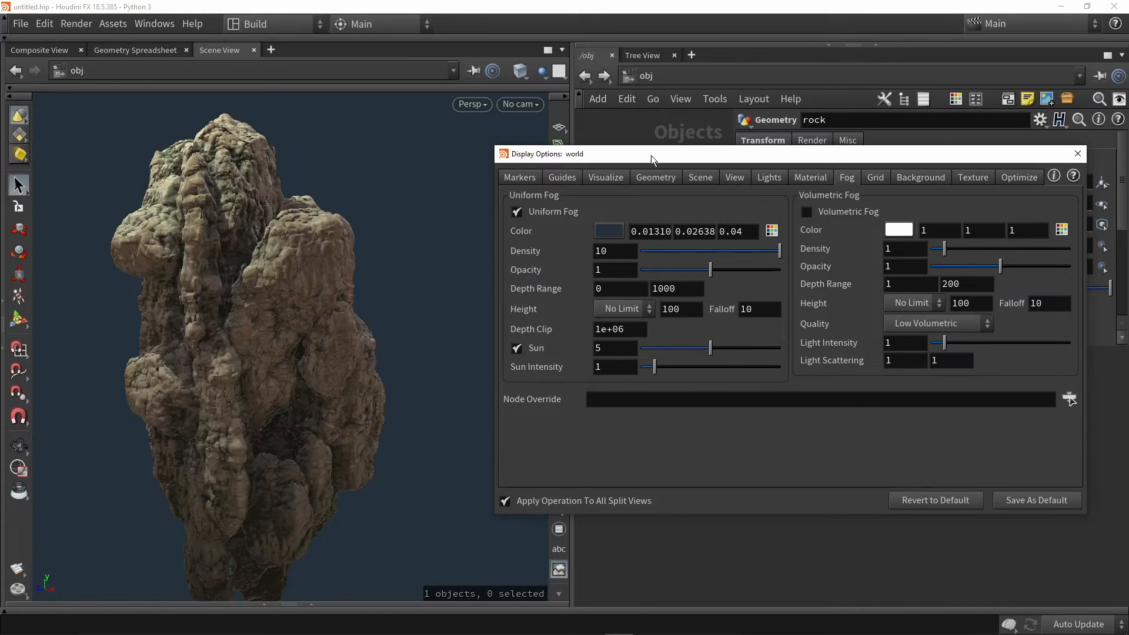
pyautogui.moveTo(652, 155); pyautogui.dragTo(647, 164)
pyautogui.click(612, 241)
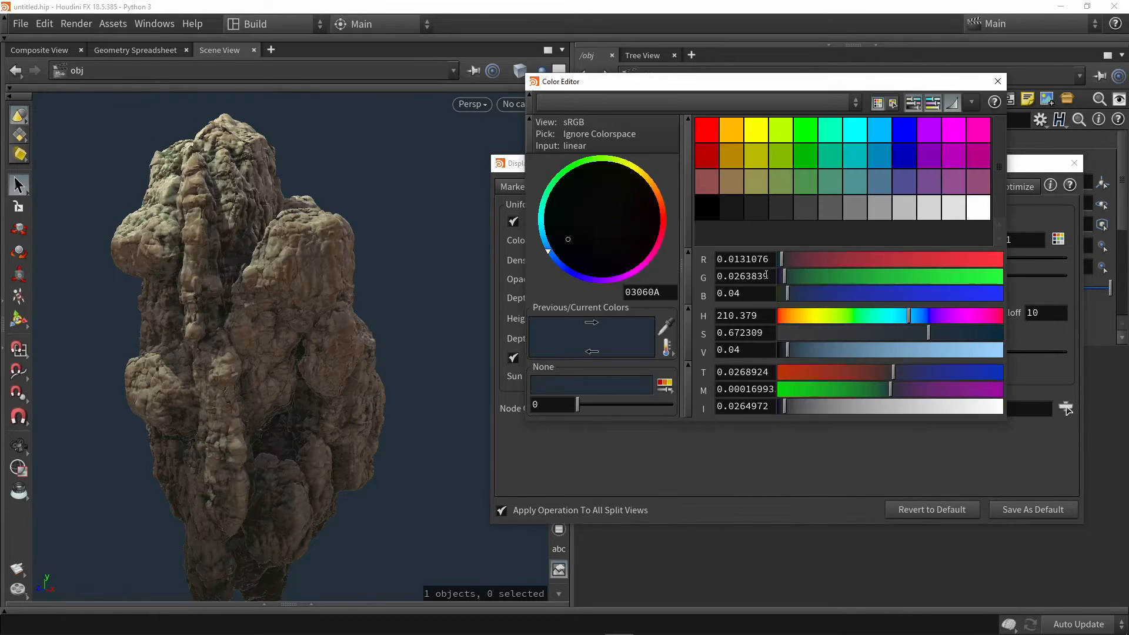
pyautogui.moveTo(786, 352); pyautogui.dragTo(783, 352)
pyautogui.click(996, 82)
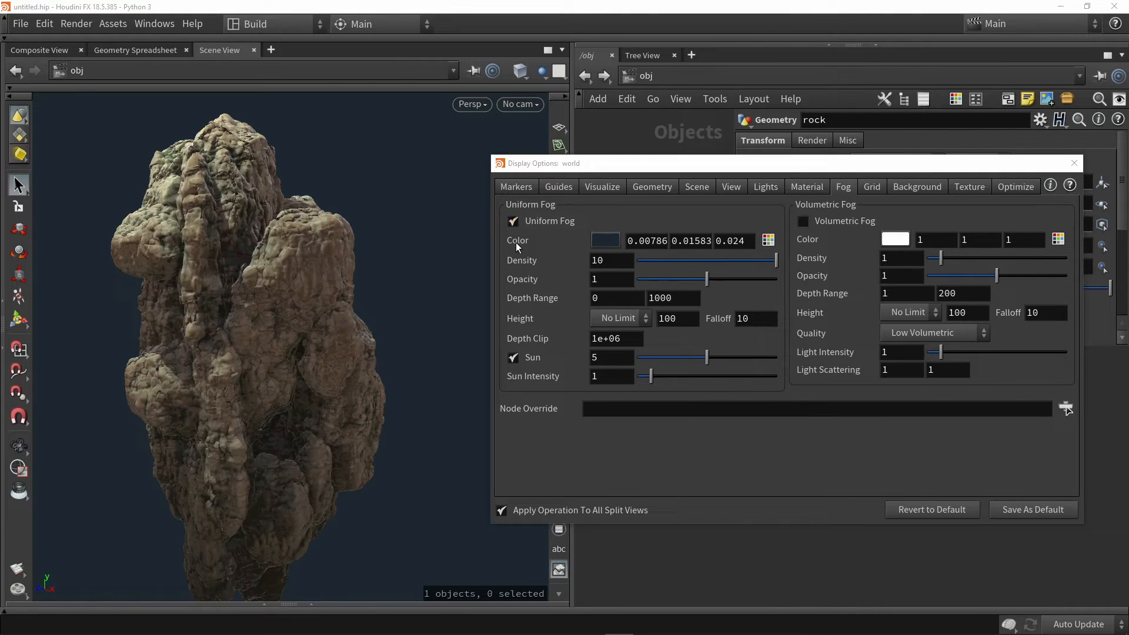
pyautogui.click(1072, 165)
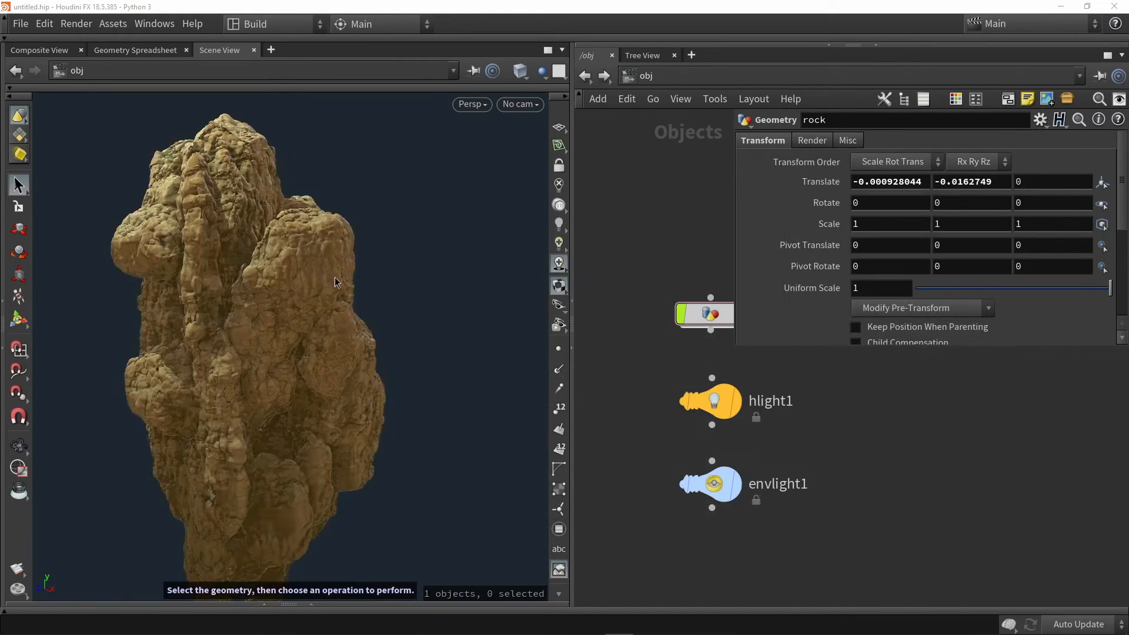
# Duplicate the hlight1 point light beside the original and rename the copy rim
pyautogui.press('Escape')
pyautogui.moveTo(389, 253); pyautogui.dragTo(420, 307)
pyautogui.press('s')
pyautogui.scroll(2, 406, 309)
pyautogui.scroll(-2, 421, 308)
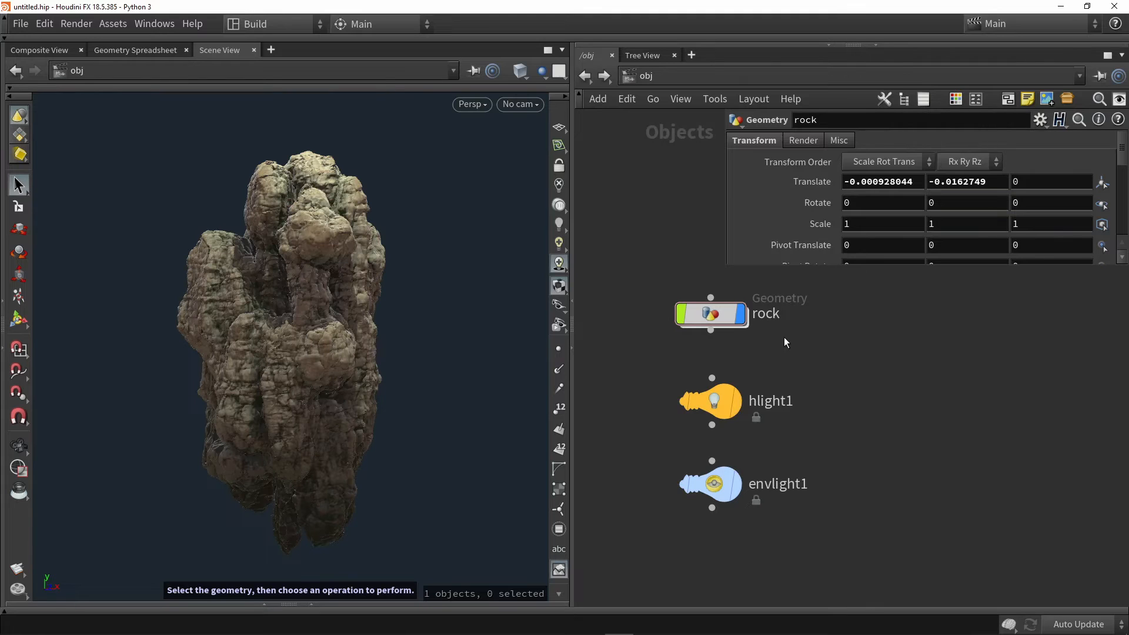
pyautogui.moveTo(728, 401); pyautogui.dragTo(792, 380)
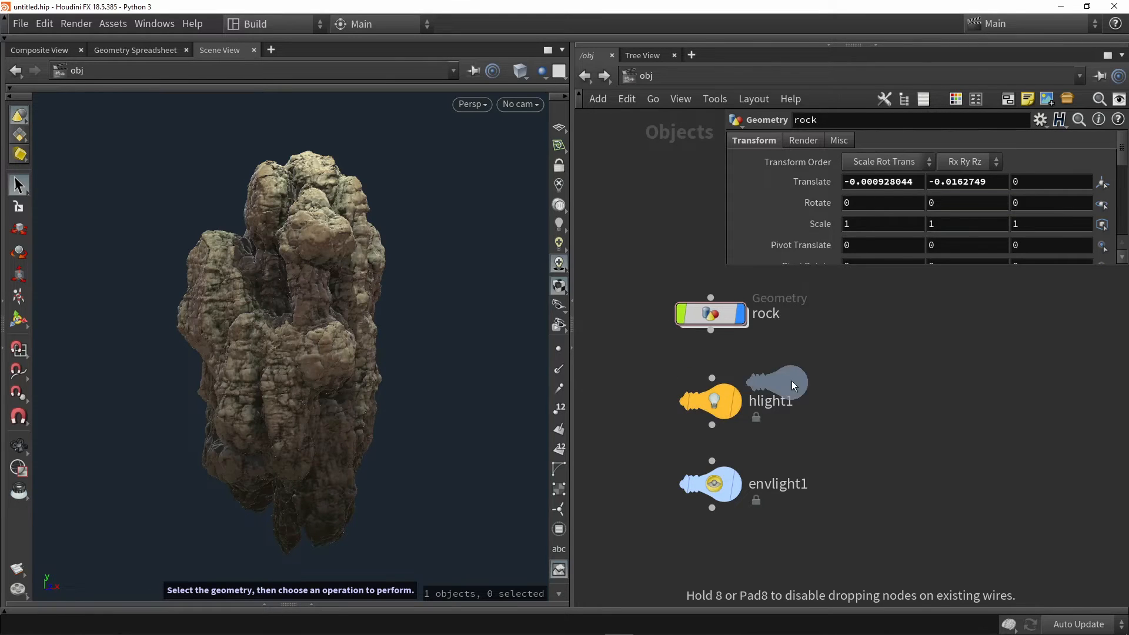
pyautogui.keyDown('alt'); pyautogui.moveTo(863, 401); pyautogui.dragTo(863, 404); pyautogui.keyUp('alt')
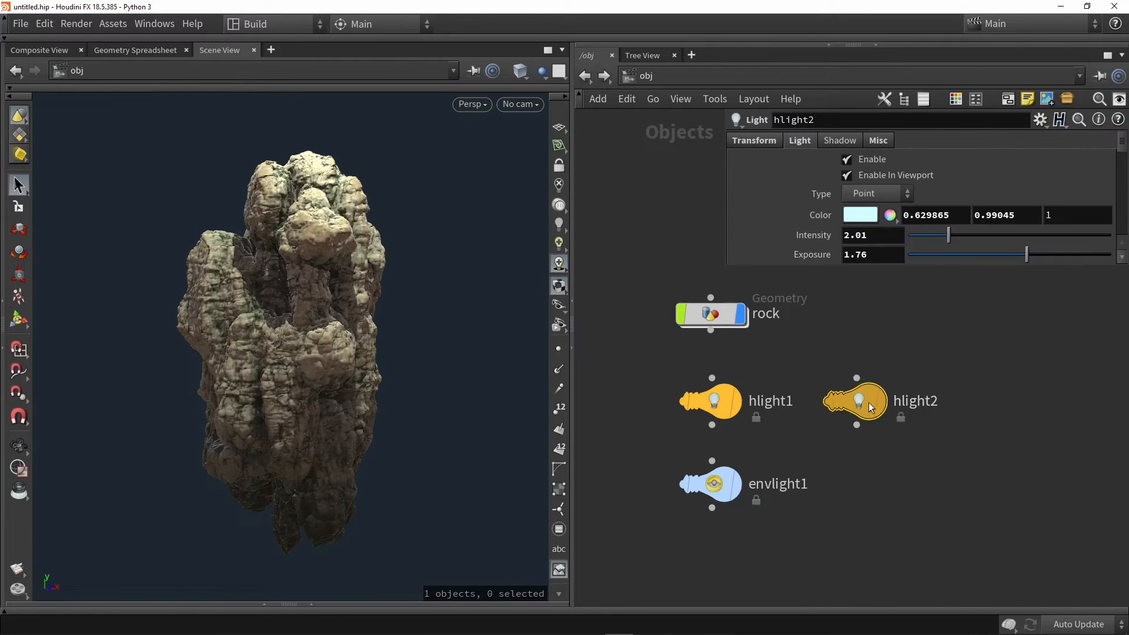
pyautogui.doubleClick(906, 401)
pyautogui.write('rim')
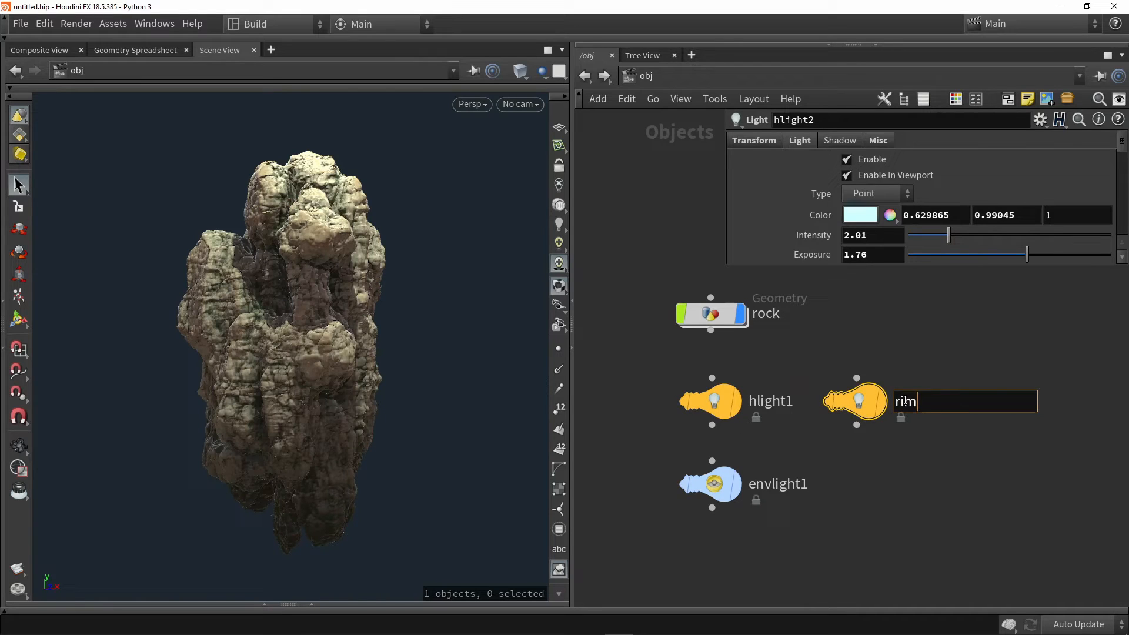
pyautogui.press('Return')
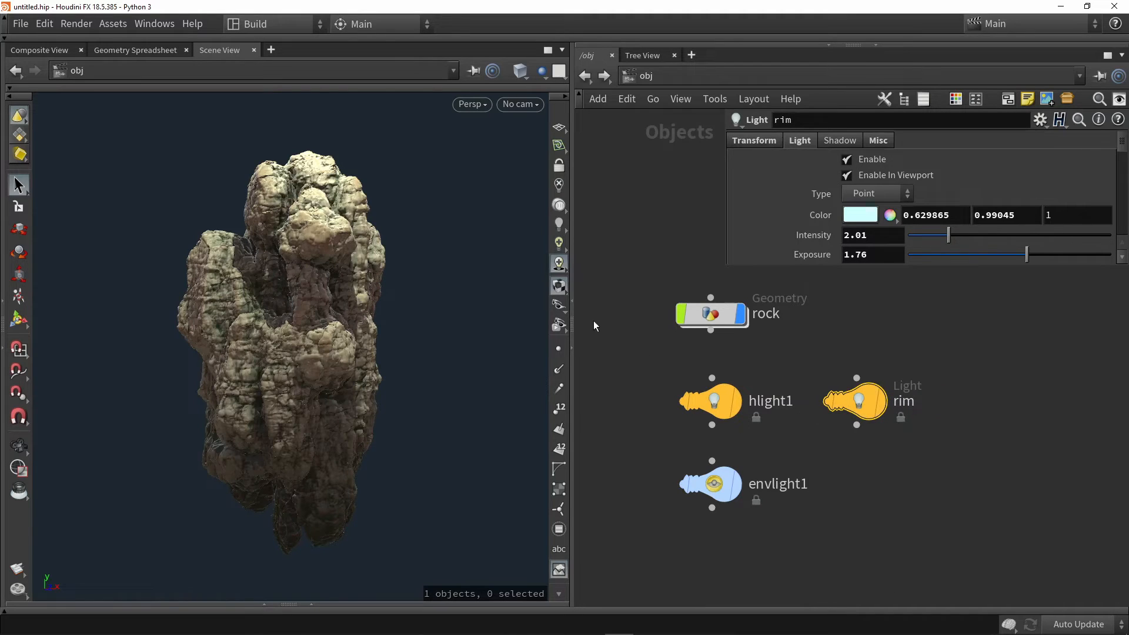
# Display the rim light in the viewport and move it from above the rock to behind it
pyautogui.click(884, 402)
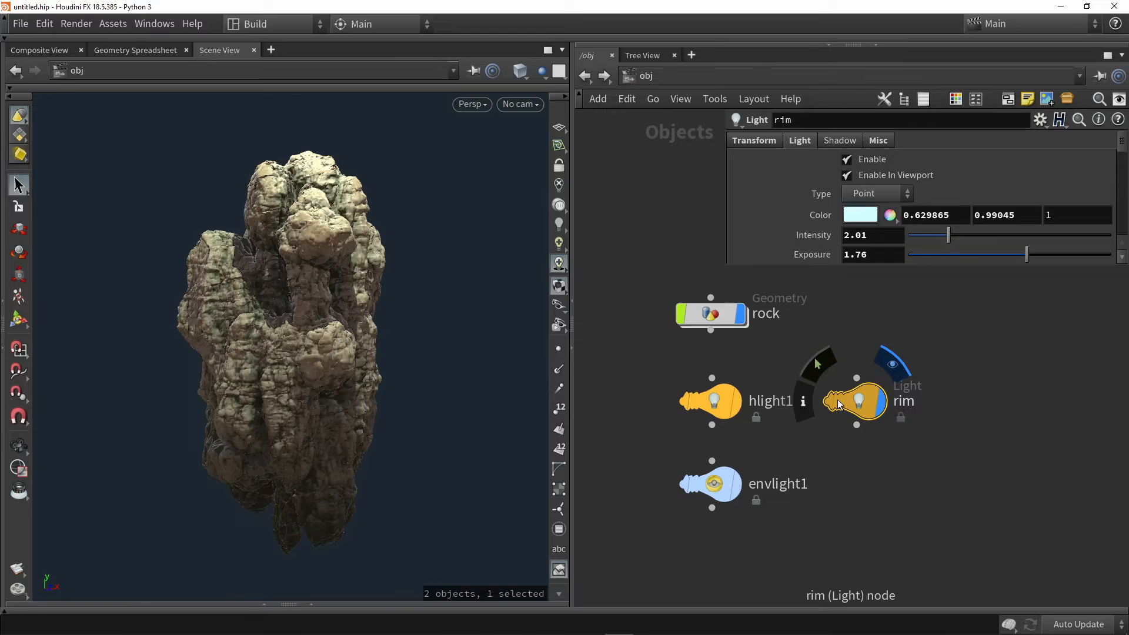
pyautogui.keyDown('alt'); pyautogui.moveTo(447, 315); pyautogui.dragTo(451, 340); pyautogui.keyUp('alt')
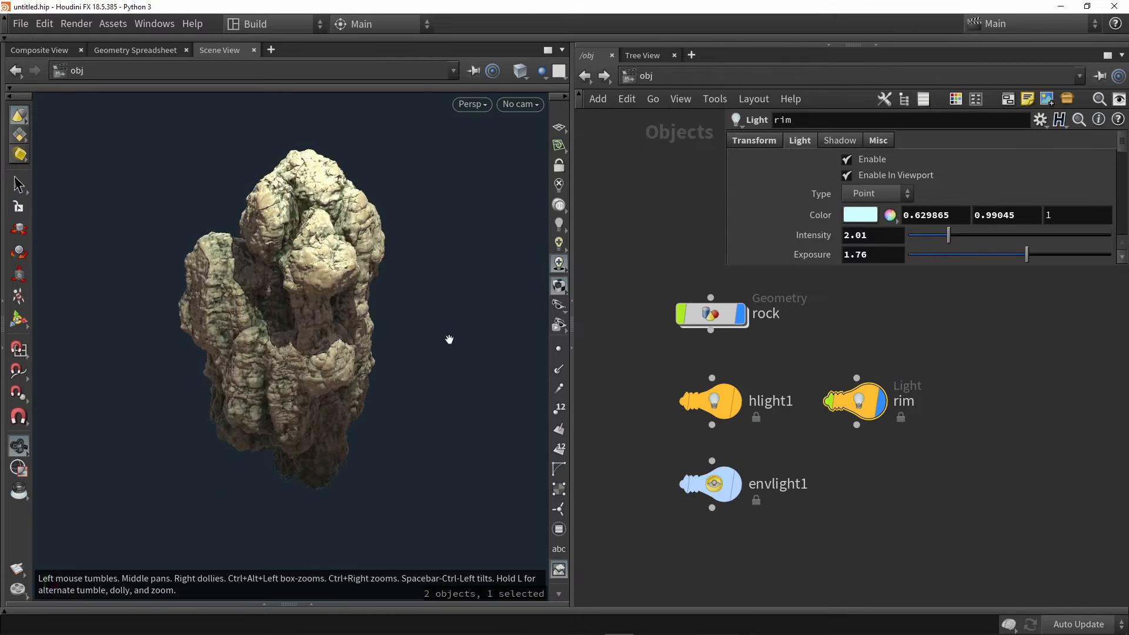
pyautogui.keyDown('alt'); pyautogui.scroll(-5, 451, 332); pyautogui.keyUp('alt')
pyautogui.keyDown('alt'); pyautogui.moveTo(451, 331); pyautogui.dragTo(402, 342, button='middle'); pyautogui.keyUp('alt')
pyautogui.click(19, 321)
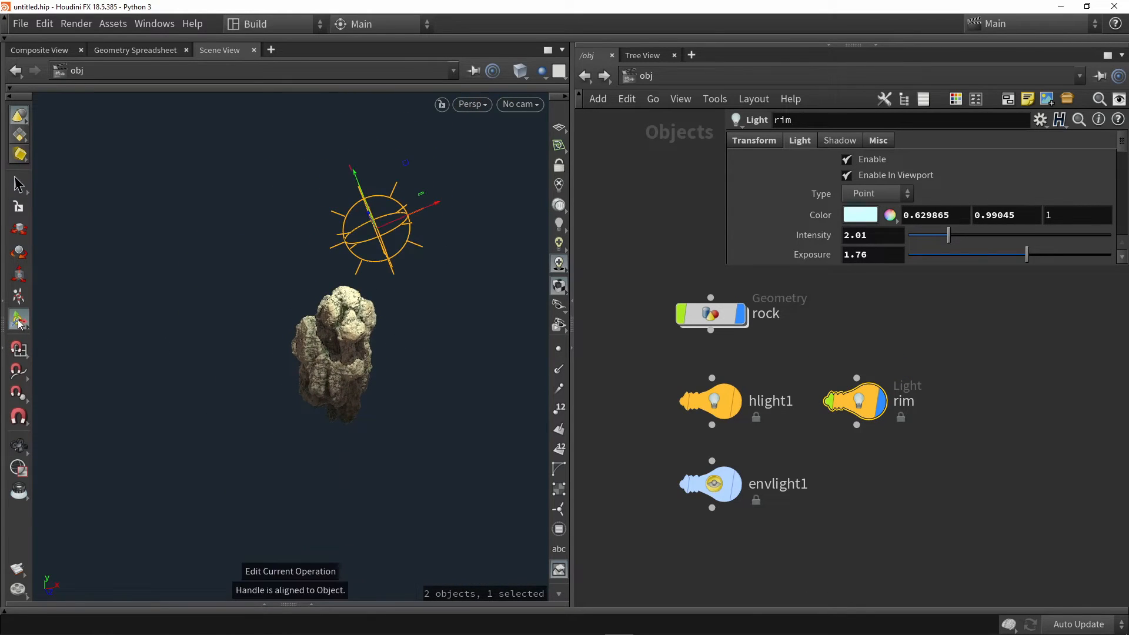
pyautogui.click(747, 141)
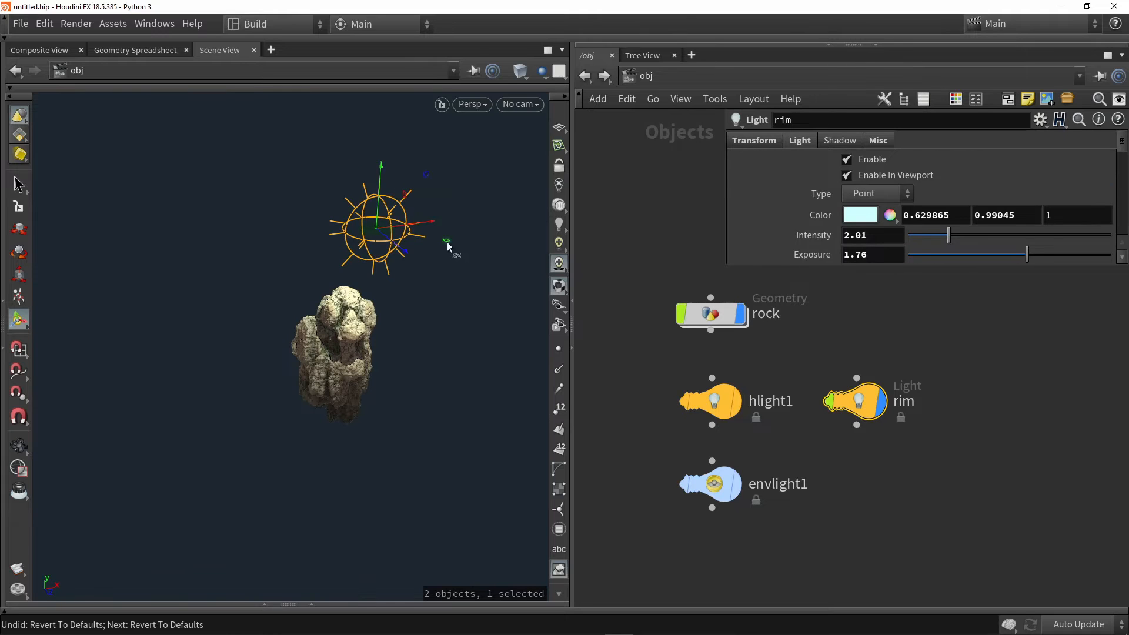
pyautogui.moveTo(445, 239); pyautogui.dragTo(340, 356)
pyautogui.press('Escape')
pyautogui.scroll(5, 340, 358)
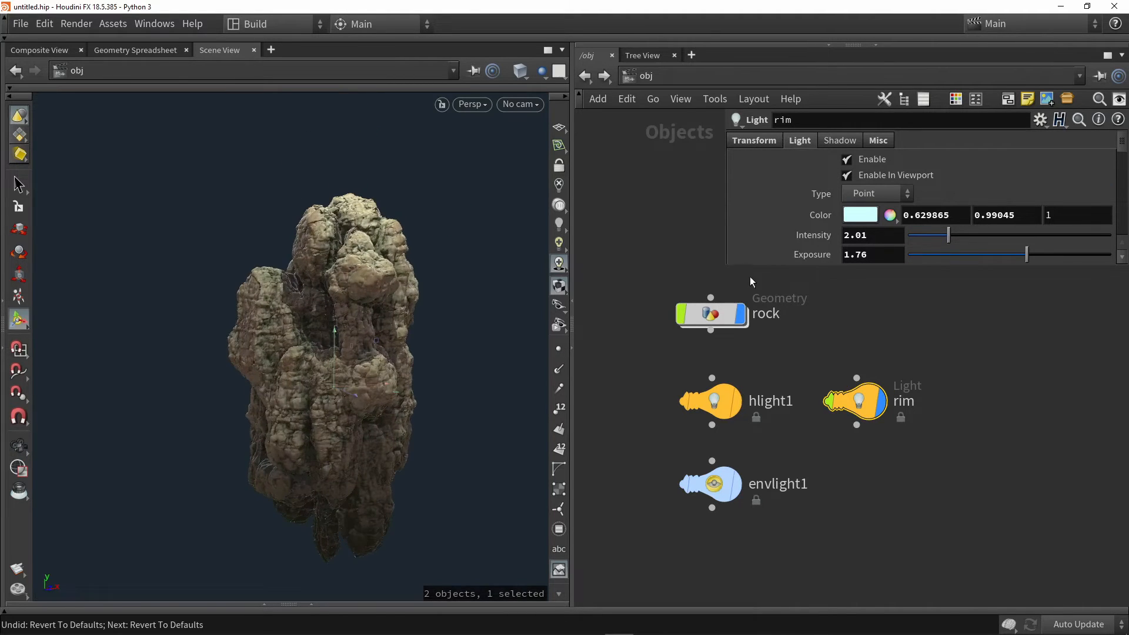
# Raise the rim light's exposure and intensity to 10 each
pyautogui.scroll(-1, 761, 207)
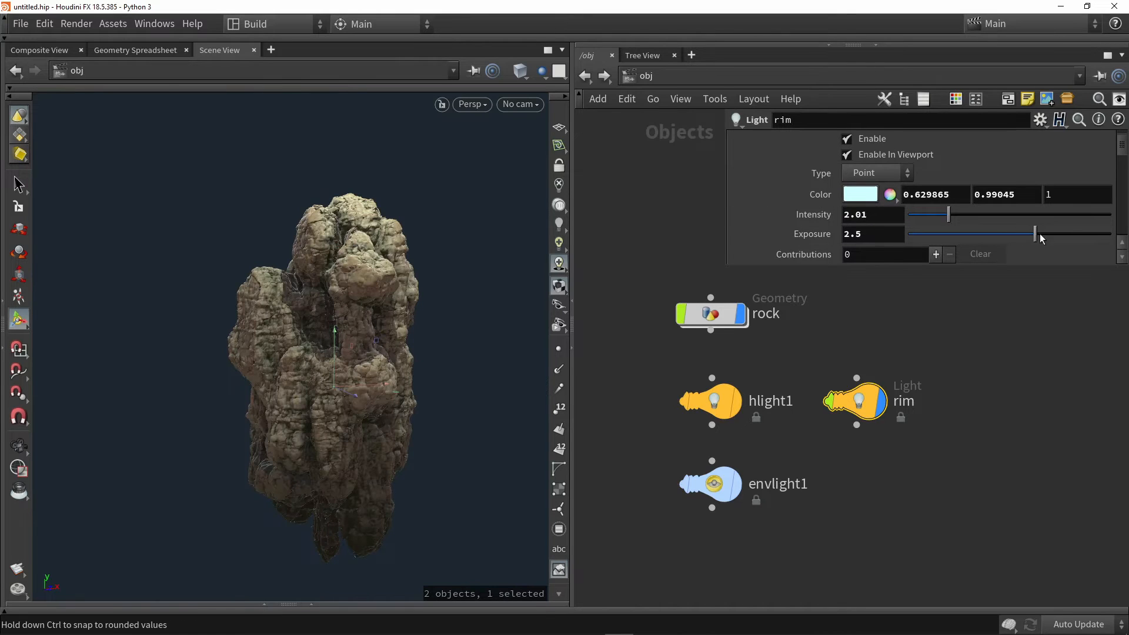
pyautogui.moveTo(1040, 234); pyautogui.dragTo(1110, 234)
pyautogui.moveTo(979, 215); pyautogui.dragTo(1106, 218)
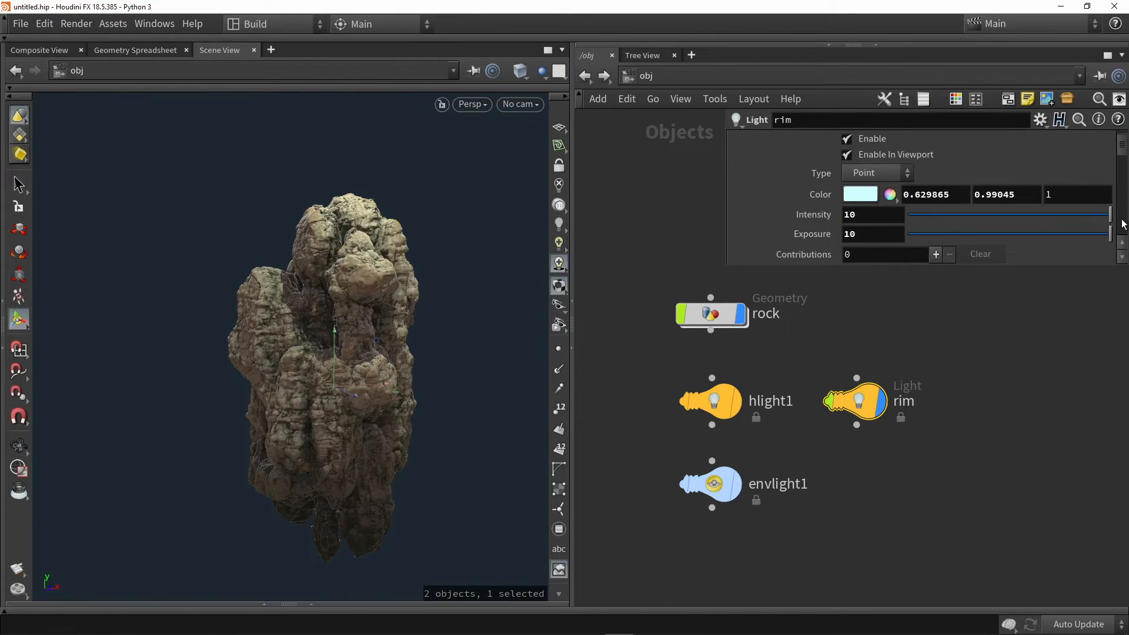
# Move the rim light to the rock's upper left rear and set its intensity to 6.13 and exposure to 6.16
pyautogui.moveTo(383, 347); pyautogui.dragTo(195, 112)
pyautogui.keyDown('alt'); pyautogui.moveTo(404, 231); pyautogui.dragTo(386, 227, button='middle'); pyautogui.keyUp('alt')
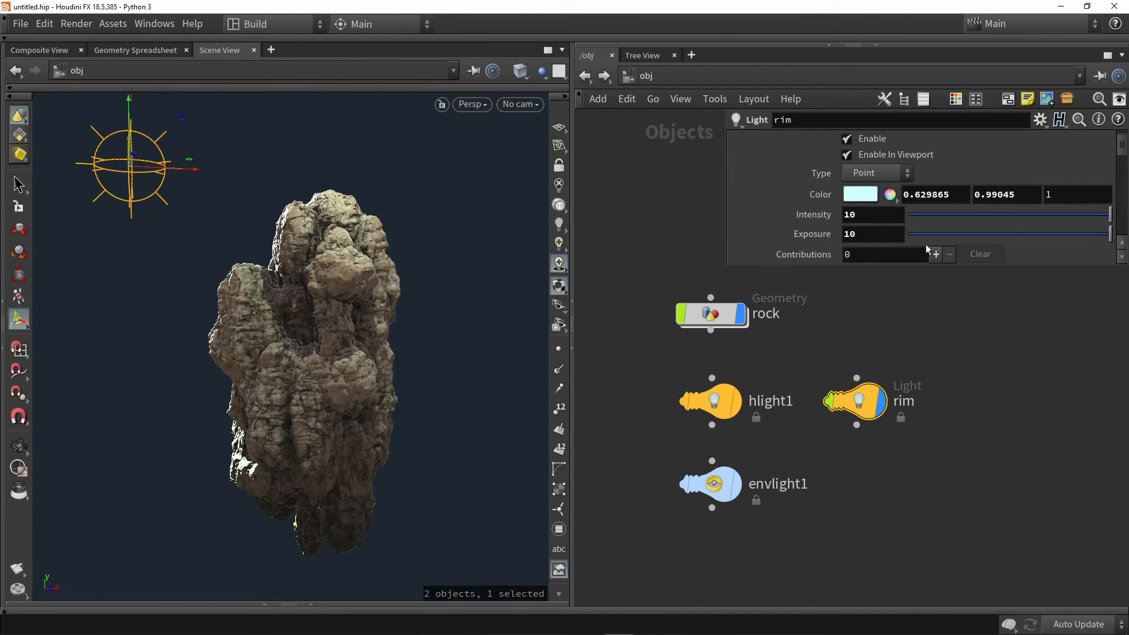
pyautogui.moveTo(1065, 213); pyautogui.dragTo(997, 214)
pyautogui.moveTo(1066, 234); pyautogui.dragTo(1072, 238)
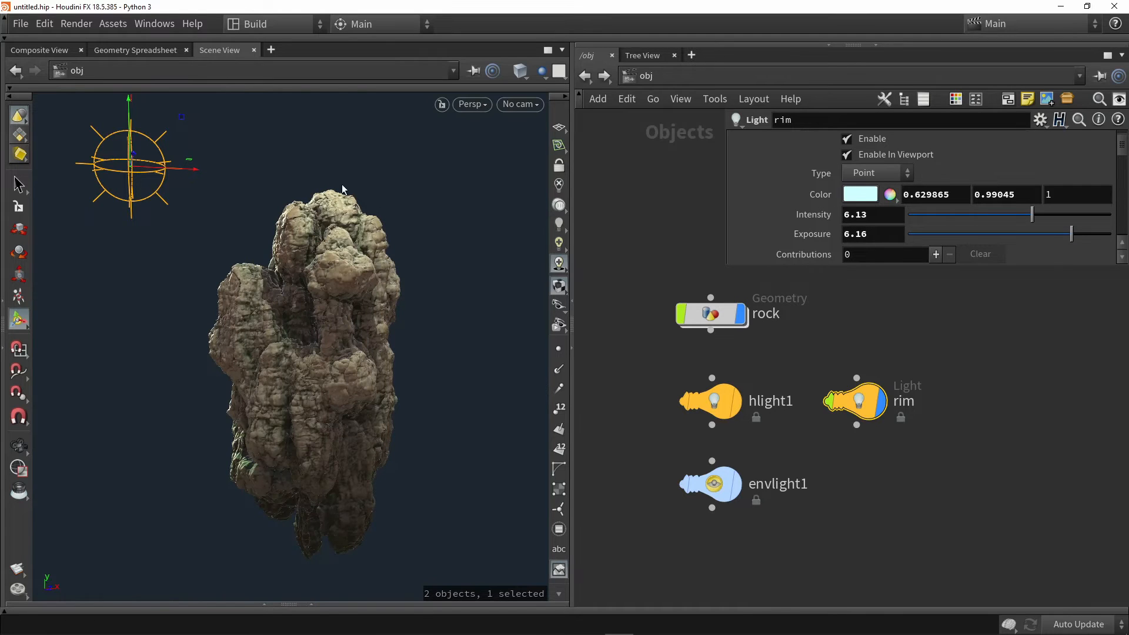
# Change the rim light's color to a pale orange of 1, 0.663609, 0.45769
pyautogui.click(847, 197)
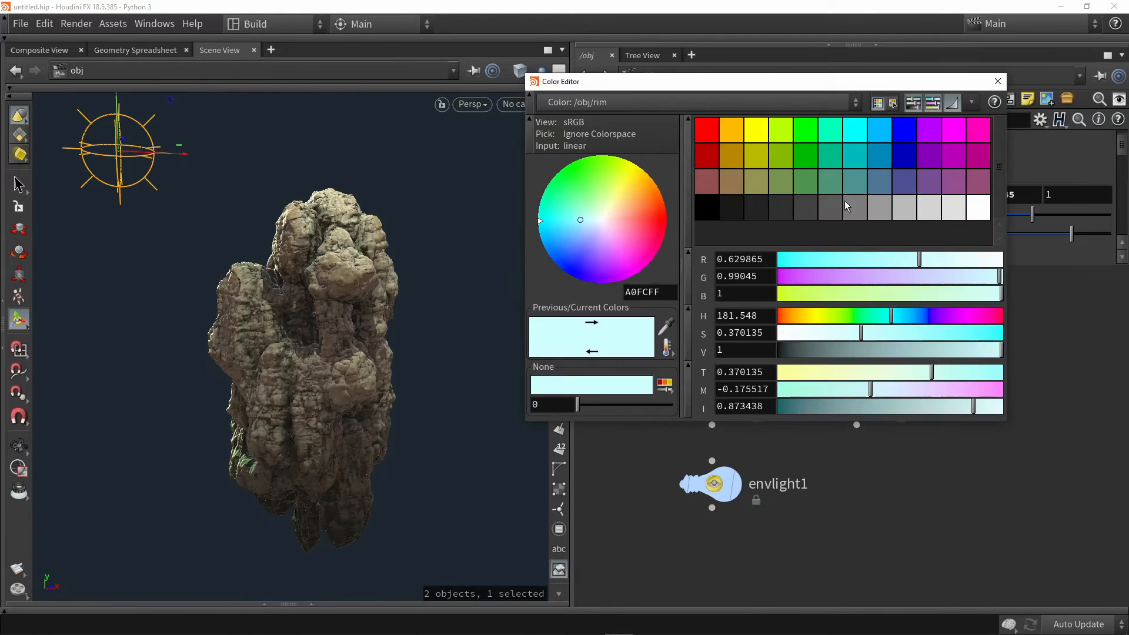
pyautogui.click(707, 135)
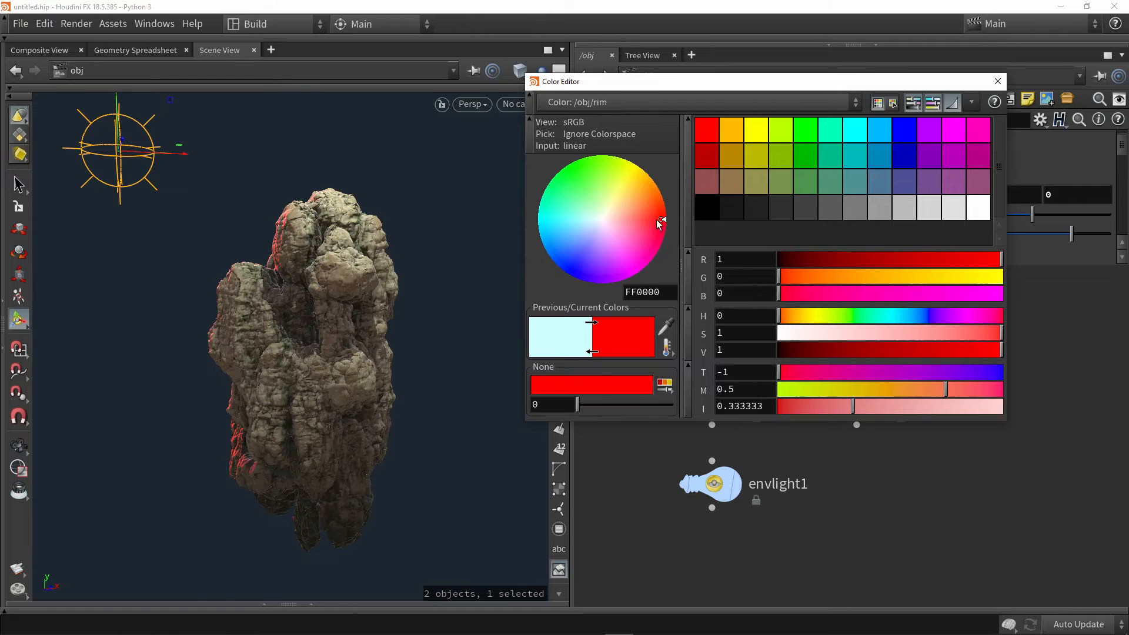
pyautogui.moveTo(657, 220)
pyautogui.mouseDown()
pyautogui.moveTo(609, 208)
pyautogui.moveTo(630, 218)
pyautogui.moveTo(649, 202)
pyautogui.mouseUp()
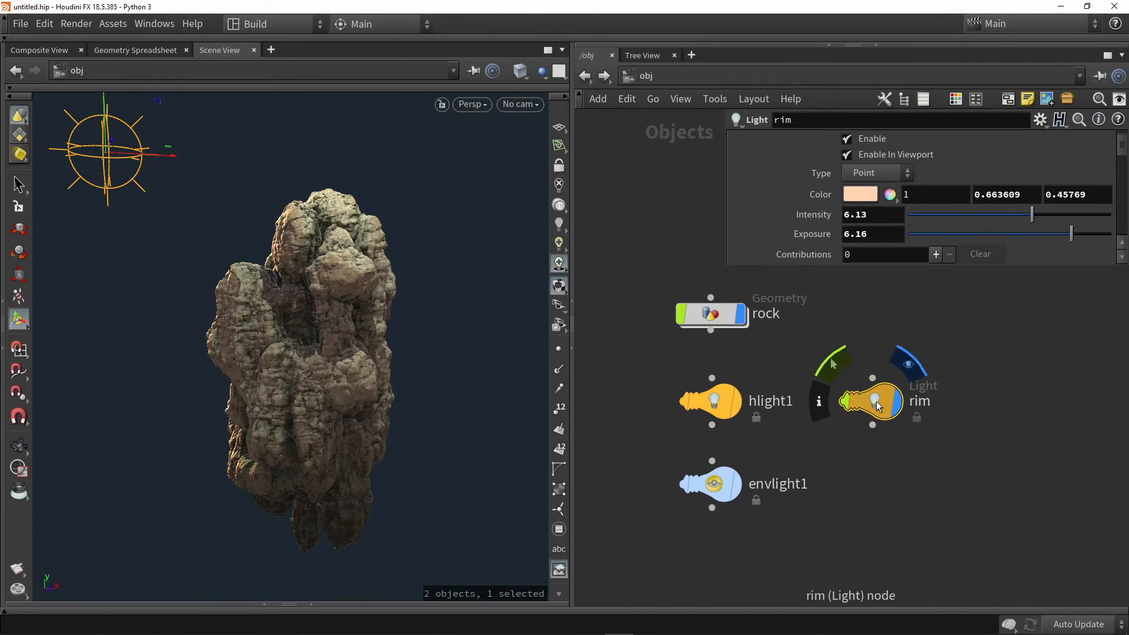
# Duplicate the rim light and move the copy to the opposite side behind the rock, down near its lower right
pyautogui.keyDown('alt'); pyautogui.moveTo(877, 405); pyautogui.dragTo(988, 404); pyautogui.keyUp('alt')
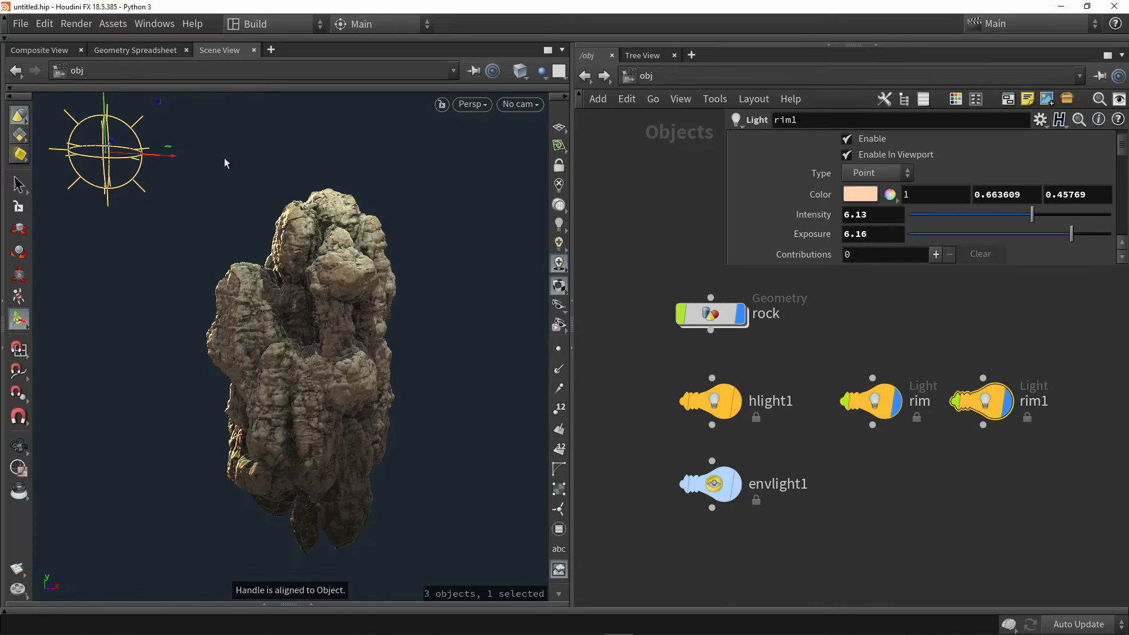
pyautogui.moveTo(159, 103); pyautogui.dragTo(576, 210)
pyautogui.keyDown('alt'); pyautogui.moveTo(419, 263); pyautogui.dragTo(390, 245); pyautogui.keyUp('alt')
pyautogui.scroll(-1, 391, 245)
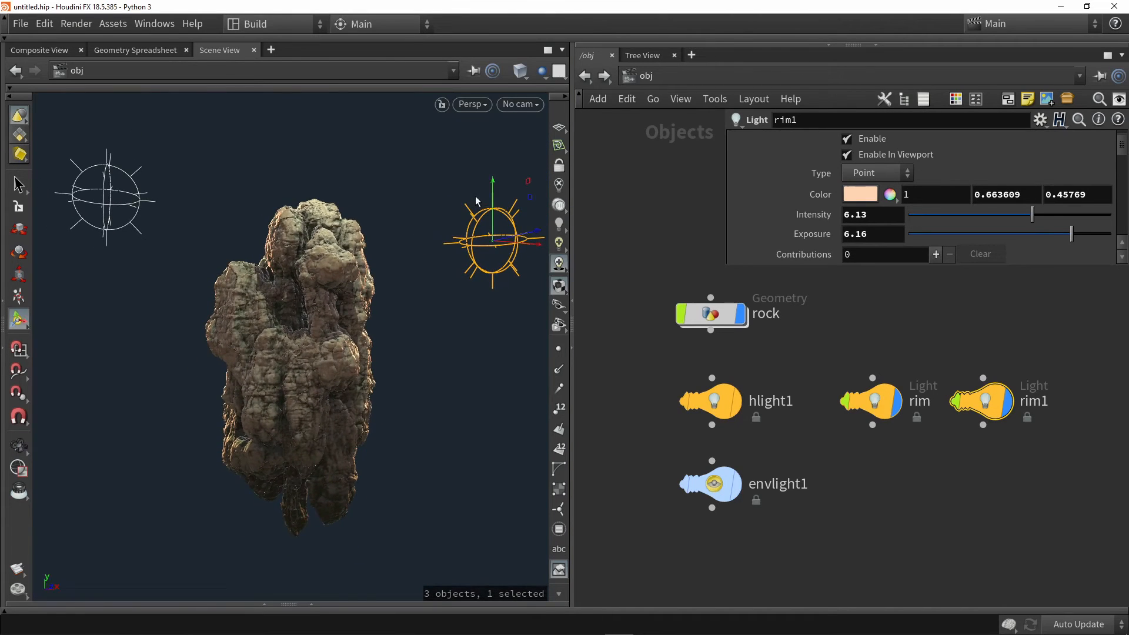
pyautogui.moveTo(493, 196); pyautogui.dragTo(514, 490)
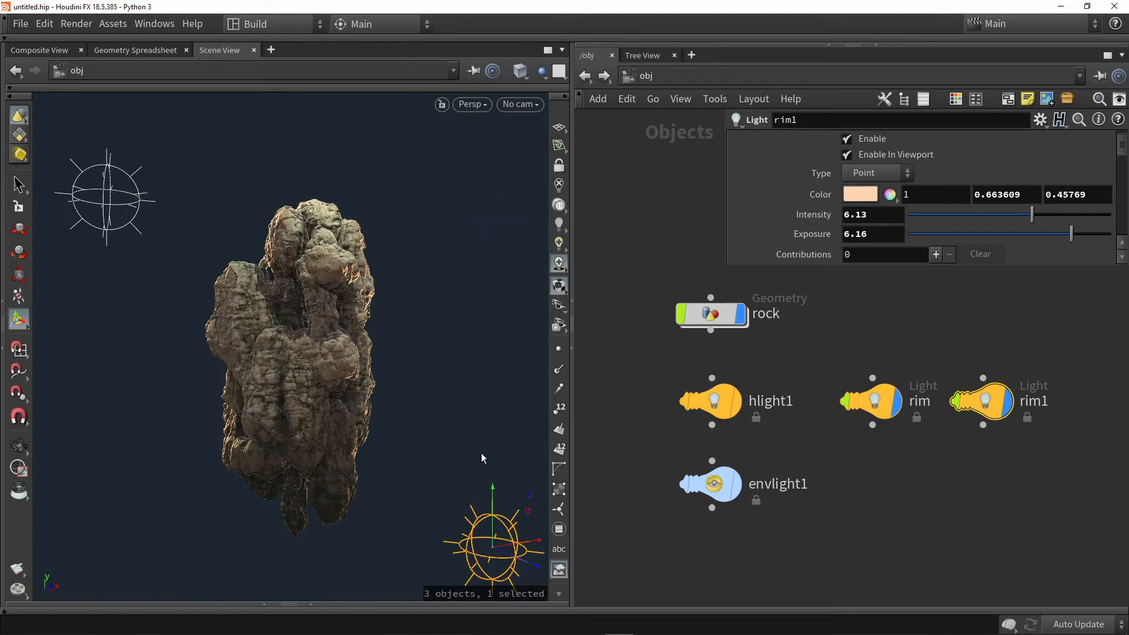
pyautogui.keyDown('alt'); pyautogui.moveTo(481, 453); pyautogui.dragTo(400, 319); pyautogui.keyUp('alt')
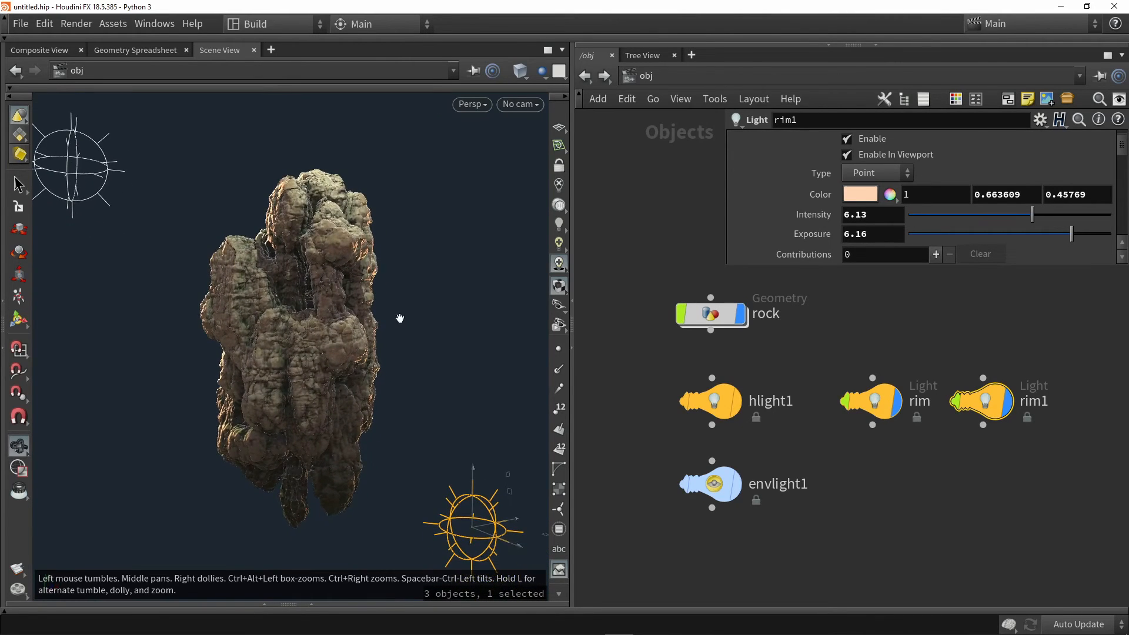
pyautogui.keyDown('alt'); pyautogui.moveTo(400, 318); pyautogui.dragTo(375, 302, button='middle'); pyautogui.keyUp('alt')
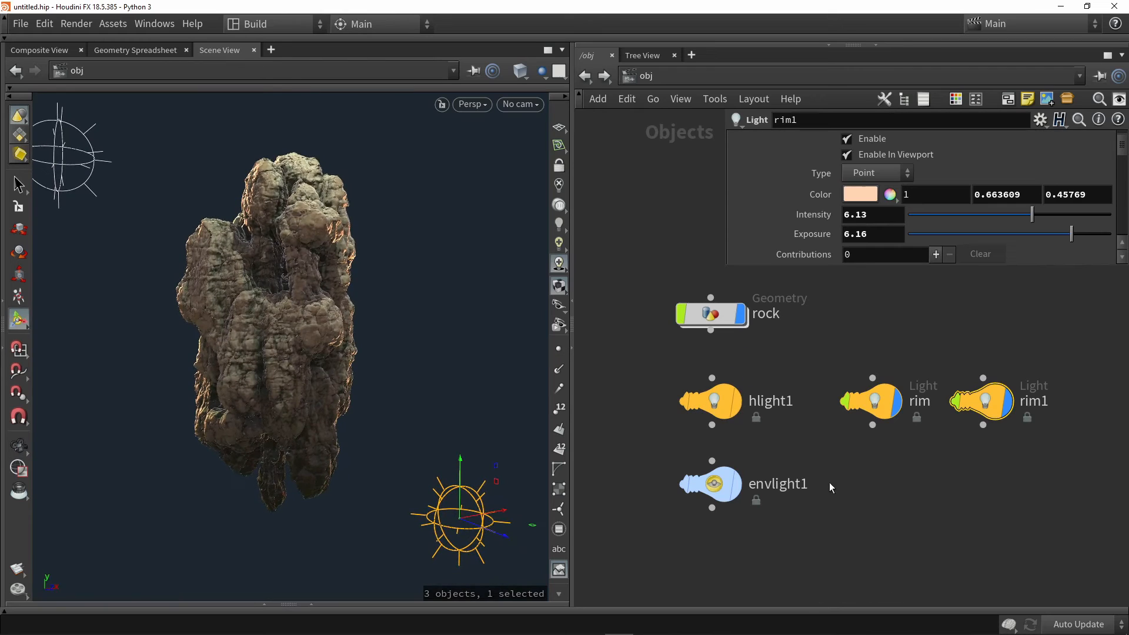
# Duplicate the rim1 light and move the copy up to just above the top of the rock
pyautogui.click(887, 464)
pyautogui.moveTo(941, 461); pyautogui.dragTo(913, 464, button='middle')
pyautogui.scroll(-1, 915, 461)
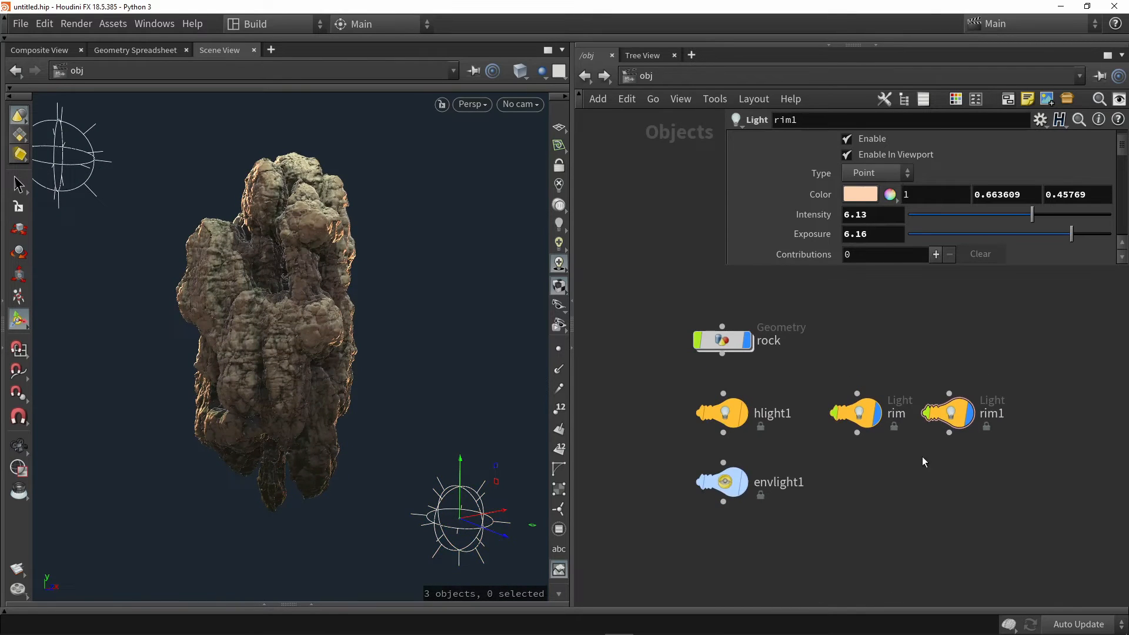
pyautogui.keyDown('alt'); pyautogui.moveTo(955, 418); pyautogui.dragTo(1056, 408); pyautogui.keyUp('alt')
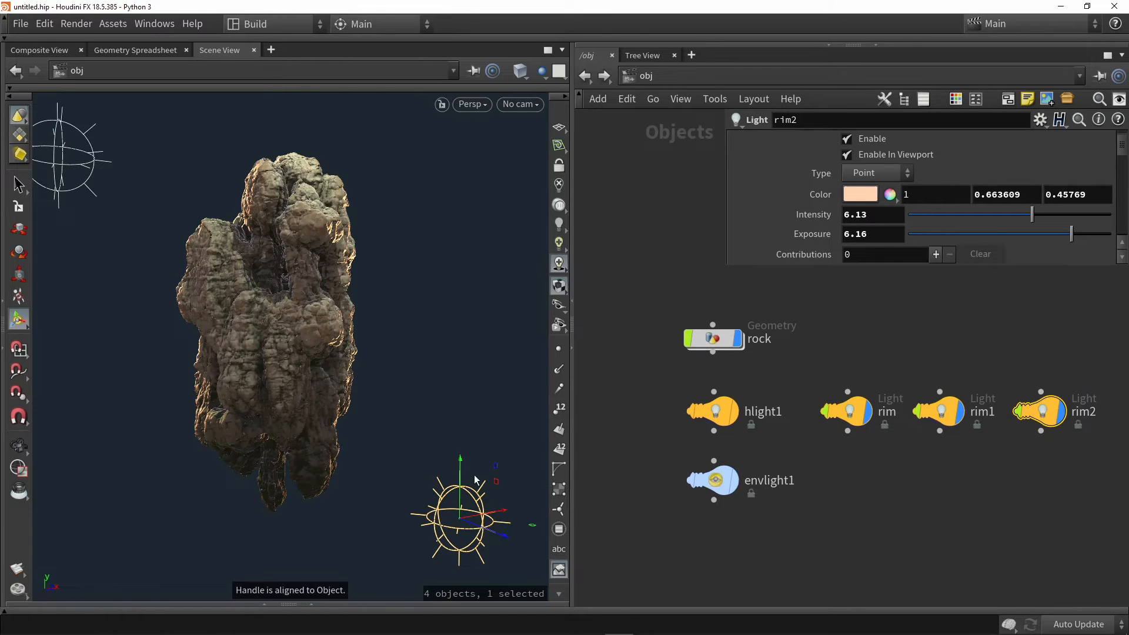
pyautogui.moveTo(458, 456); pyautogui.dragTo(375, 57)
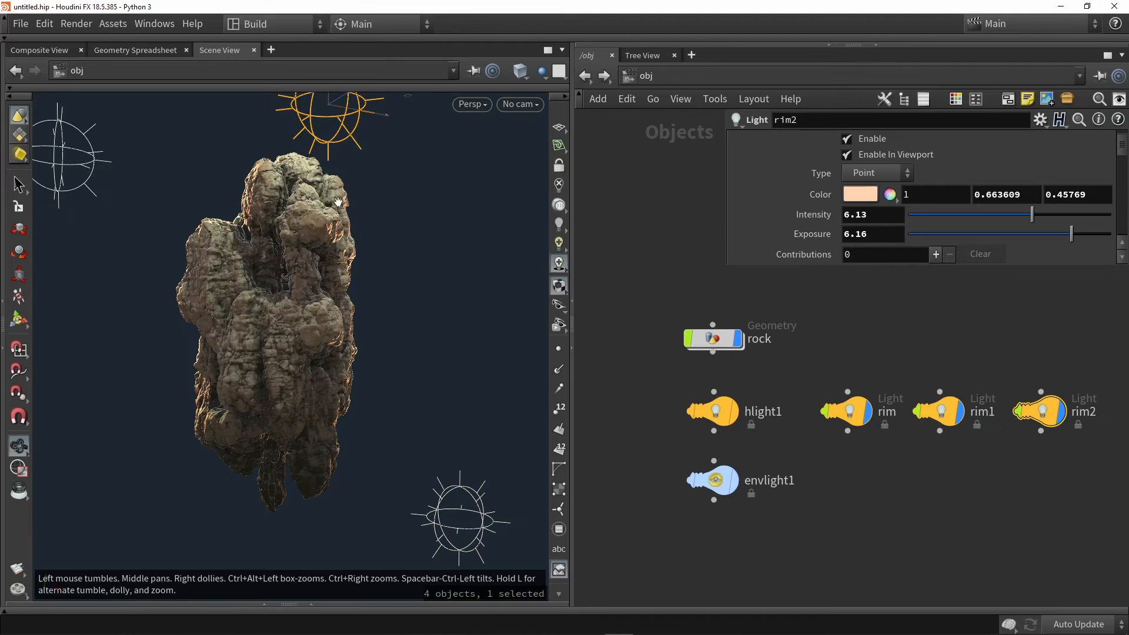
pyautogui.keyDown('alt'); pyautogui.moveTo(337, 203); pyautogui.dragTo(337, 209, button='middle'); pyautogui.keyUp('alt')
pyautogui.keyDown('alt'); pyautogui.scroll(-2, 336, 210); pyautogui.keyUp('alt')
pyautogui.press('Return')
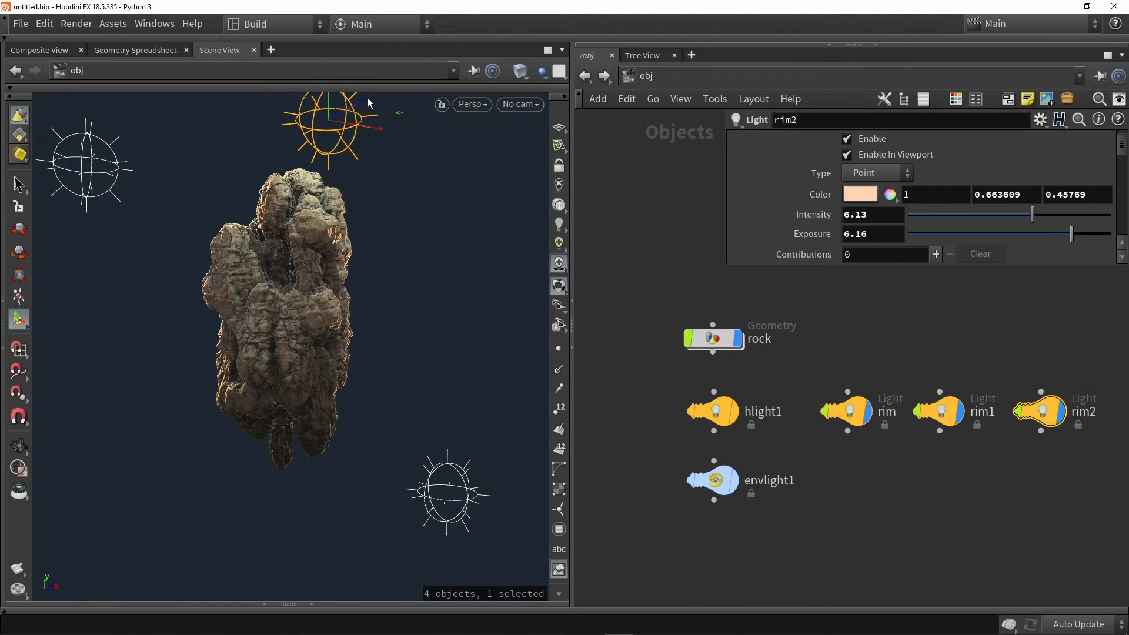
# Shift the rim2 light above the rock's upper right and give it a pale blue color of 0.780683, 0.911441, 1 and intensity 1.37
pyautogui.moveTo(368, 104); pyautogui.dragTo(488, 88)
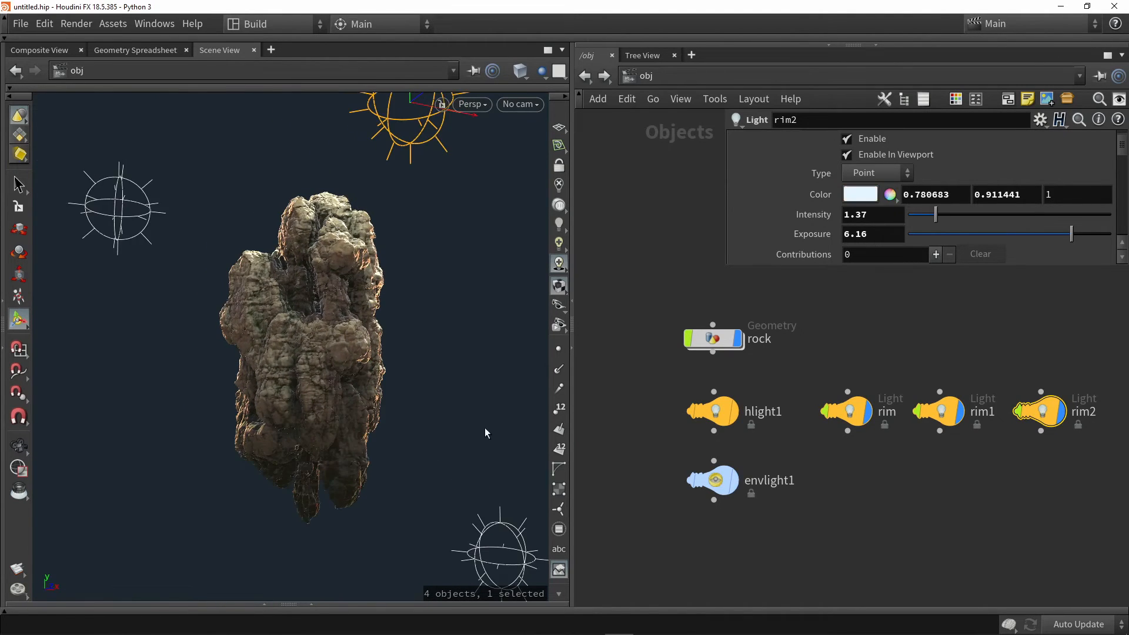
pyautogui.keyDown('alt'); pyautogui.moveTo(402, 371); pyautogui.dragTo(390, 373, button='middle'); pyautogui.keyUp('alt')
pyautogui.keyDown('alt'); pyautogui.scroll(-1, 391, 373); pyautogui.keyUp('alt')
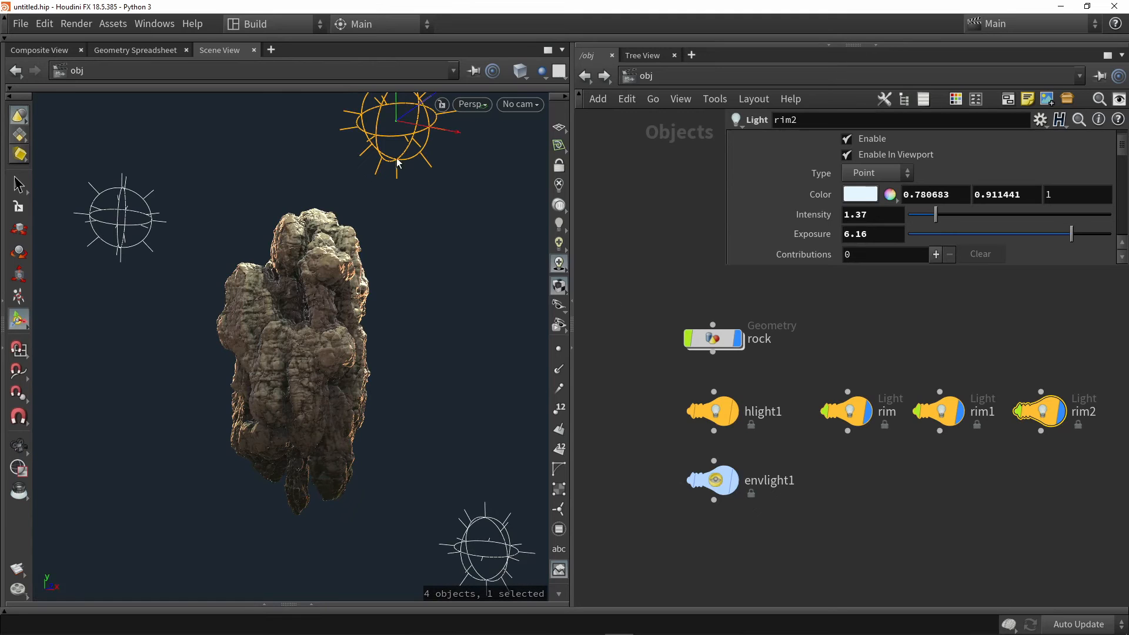
pyautogui.click(116, 220)
pyautogui.click(411, 128)
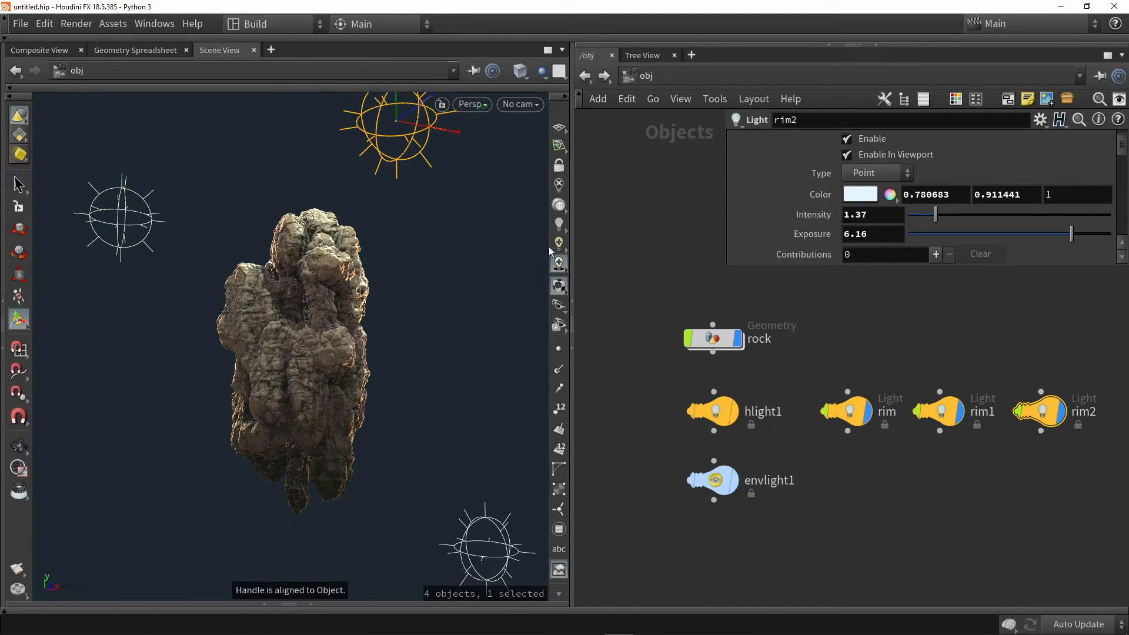
# Turn off the display of the rim, rim1 and rim2 light objects so only the rock shows in the scene
pyautogui.moveTo(1073, 477); pyautogui.dragTo(780, 348)
pyautogui.click(867, 418)
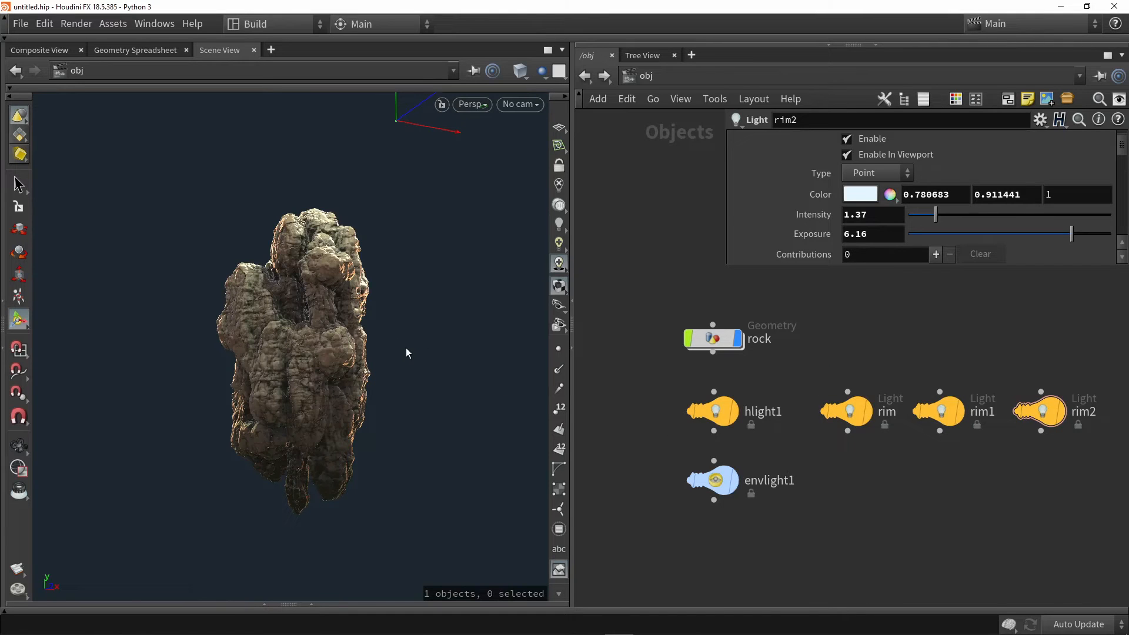
pyautogui.keyDown('alt'); pyautogui.moveTo(406, 353); pyautogui.dragTo(517, 408); pyautogui.keyUp('alt')
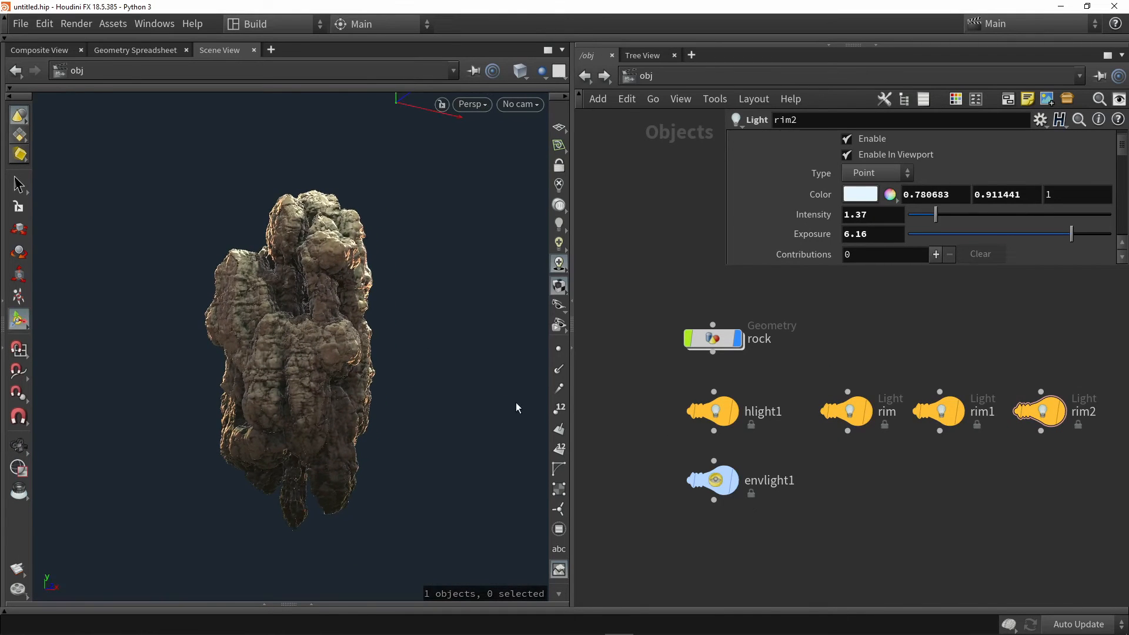
pyautogui.scroll(1, 443, 322)
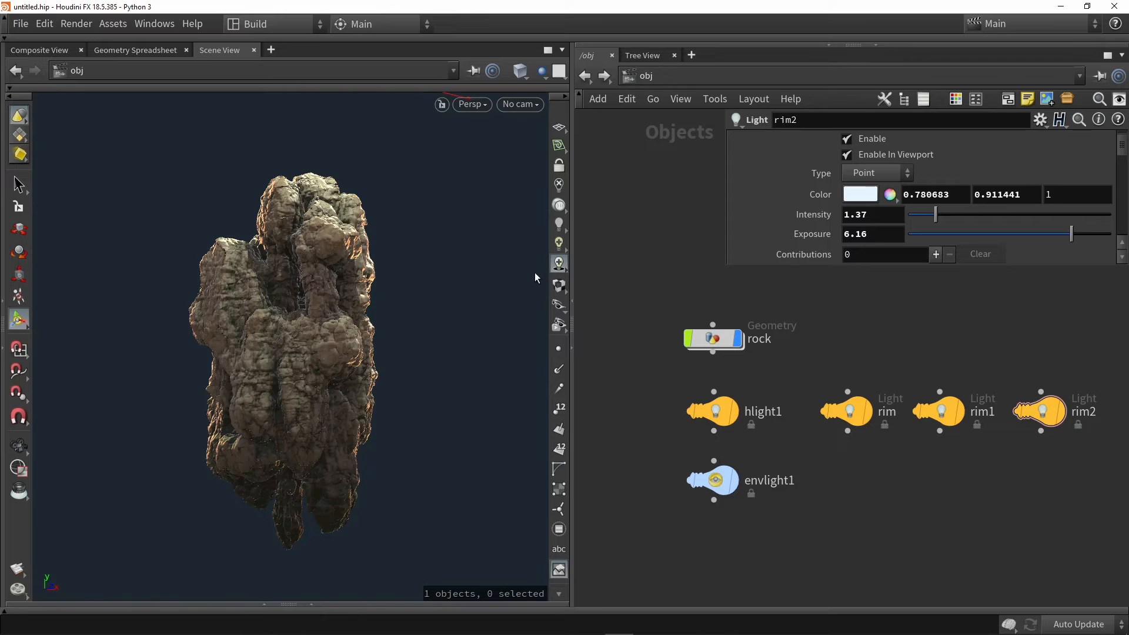
# Turn viewport materials back on and set the default material's specular roughness to 0.874 in the display options
pyautogui.click(558, 286)
pyautogui.press('d')
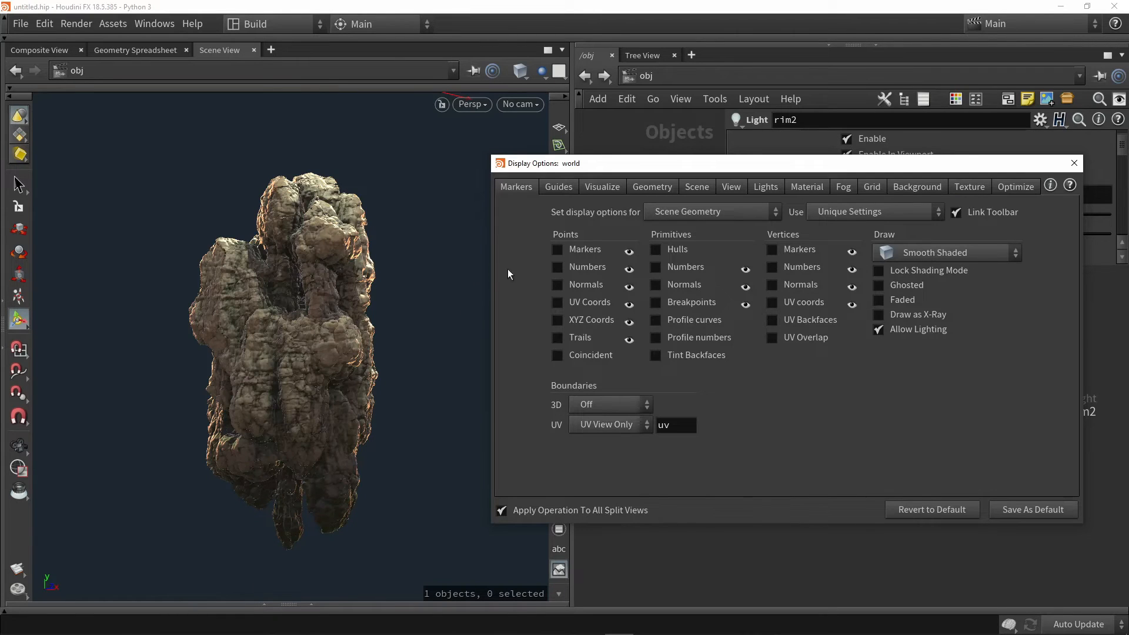
pyautogui.click(808, 188)
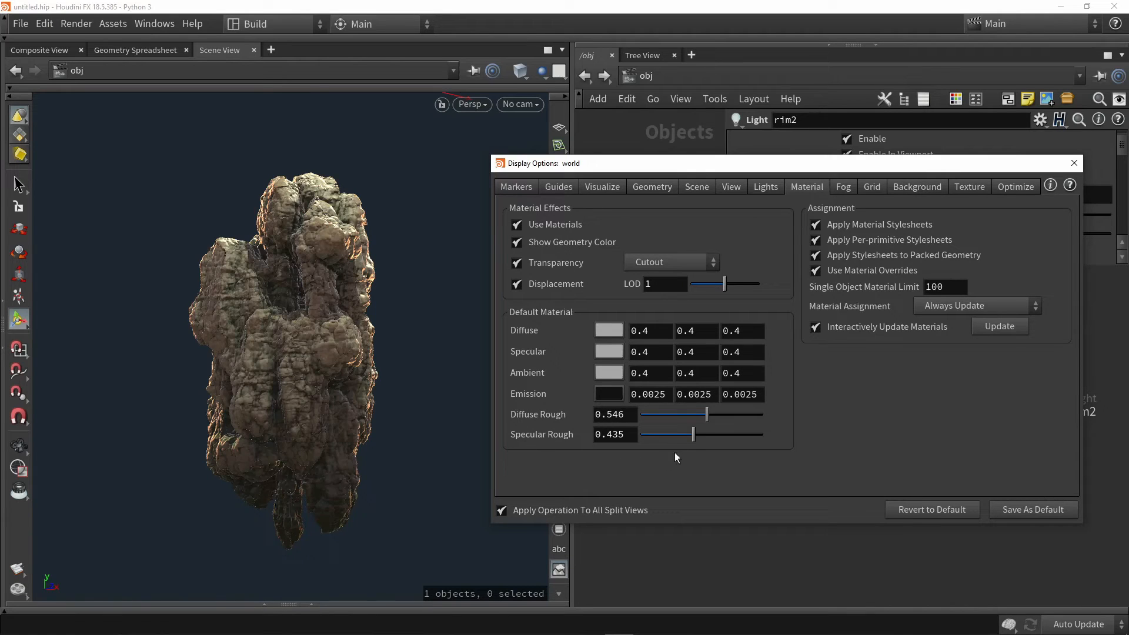
pyautogui.moveTo(694, 435)
pyautogui.mouseDown()
pyautogui.moveTo(638, 435)
pyautogui.moveTo(779, 451)
pyautogui.moveTo(669, 440)
pyautogui.moveTo(747, 440)
pyautogui.mouseUp()
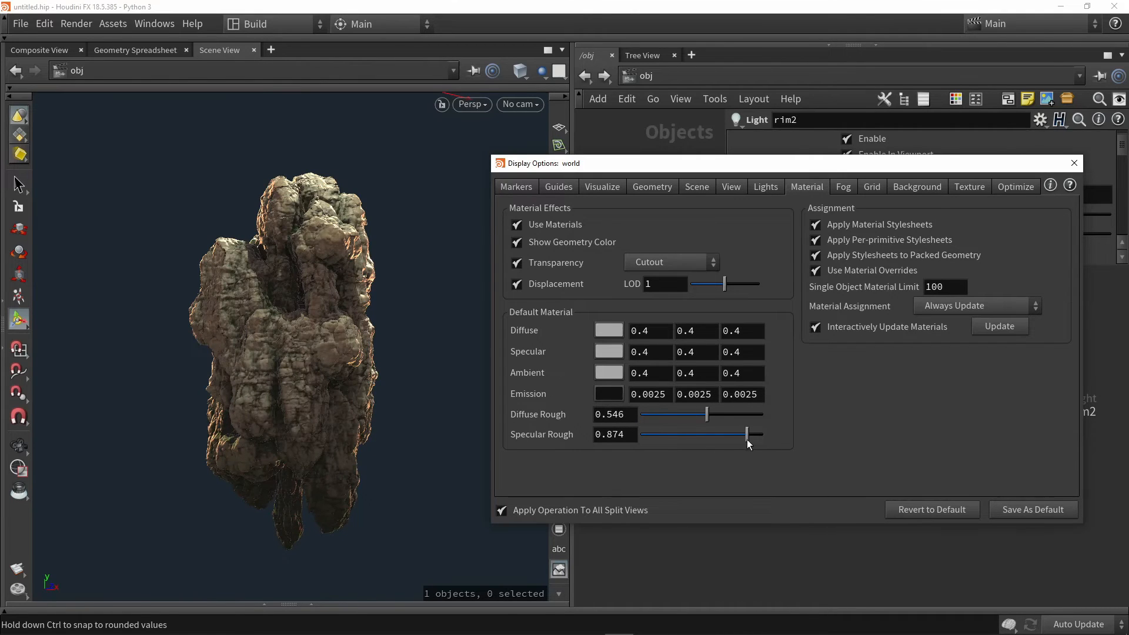
pyautogui.click(1074, 163)
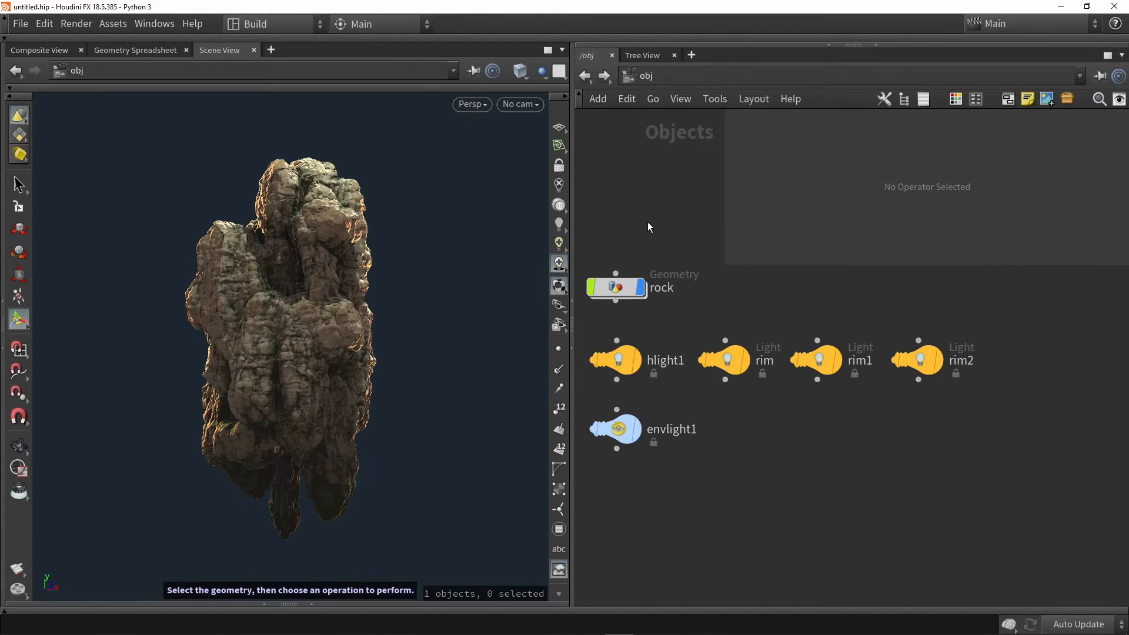
# Create a new camera from the current view, place its node below envlight1 and pull the camera back from the rock
pyautogui.click(517, 104)
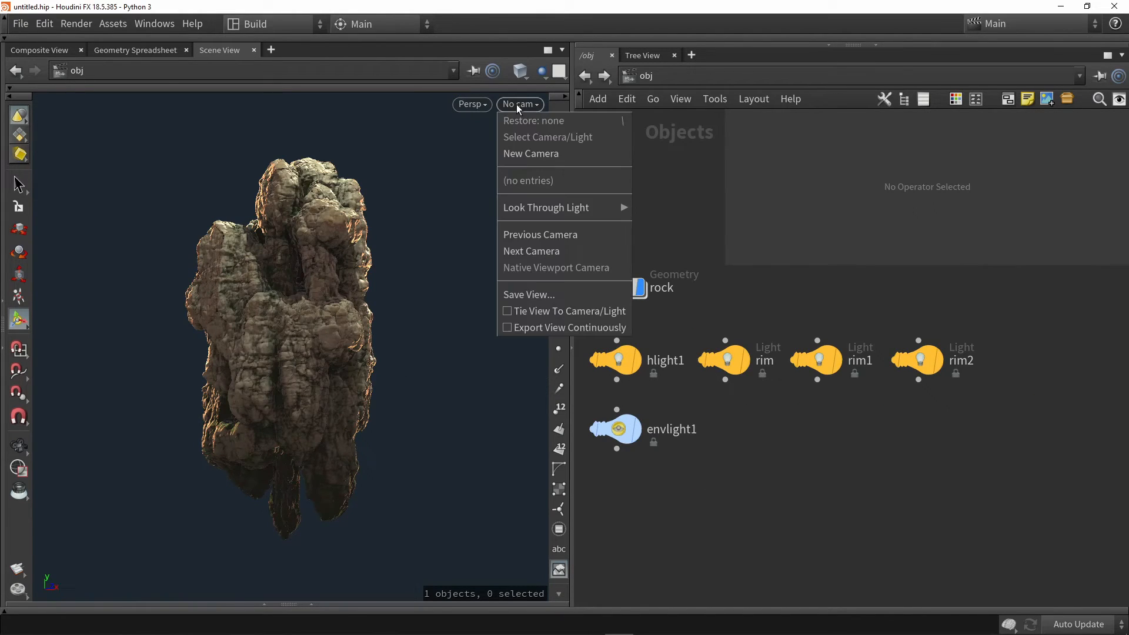
pyautogui.click(535, 154)
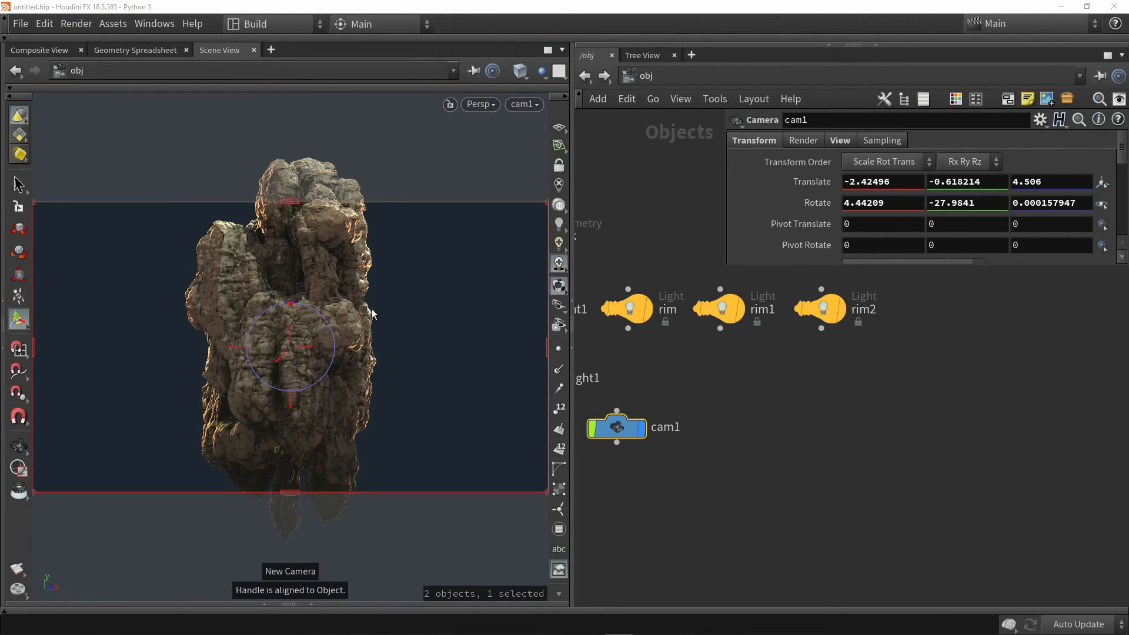
pyautogui.moveTo(740, 402); pyautogui.dragTo(872, 437, button='middle')
pyautogui.moveTo(768, 463); pyautogui.dragTo(670, 488)
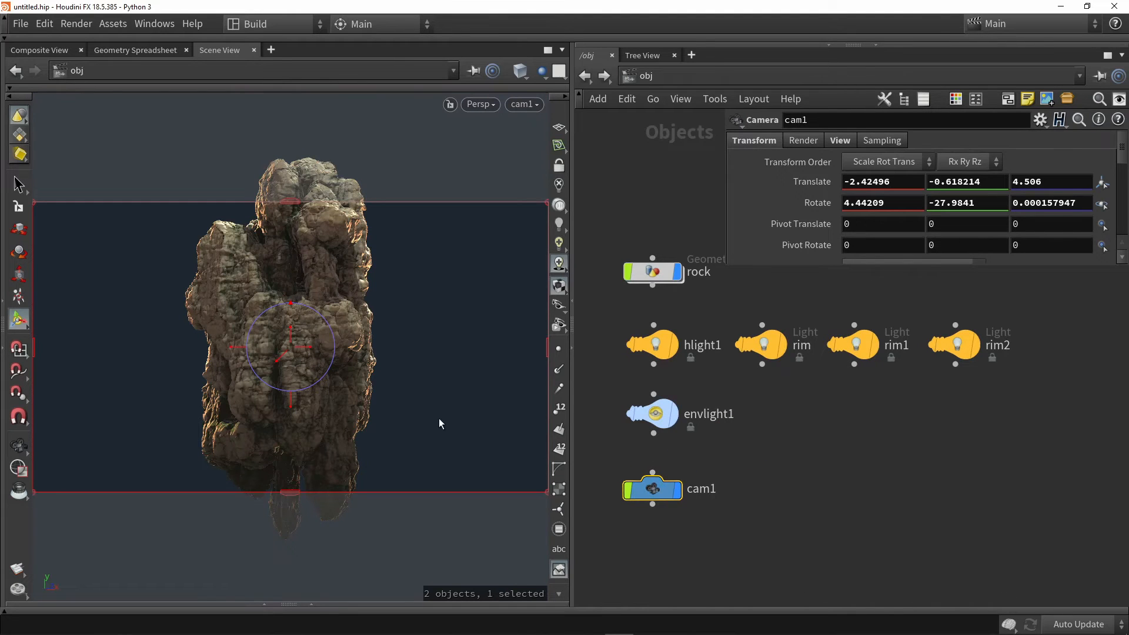
pyautogui.moveTo(278, 359); pyautogui.dragTo(297, 323)
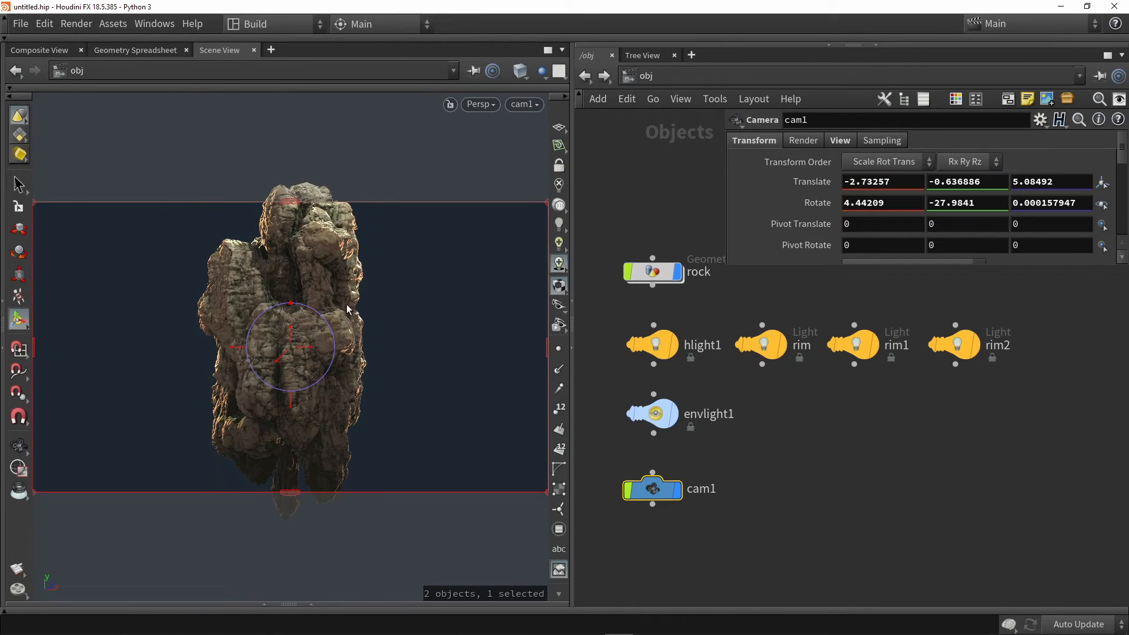
# Set the camera's resolution to the 512^2 preset
pyautogui.click(839, 141)
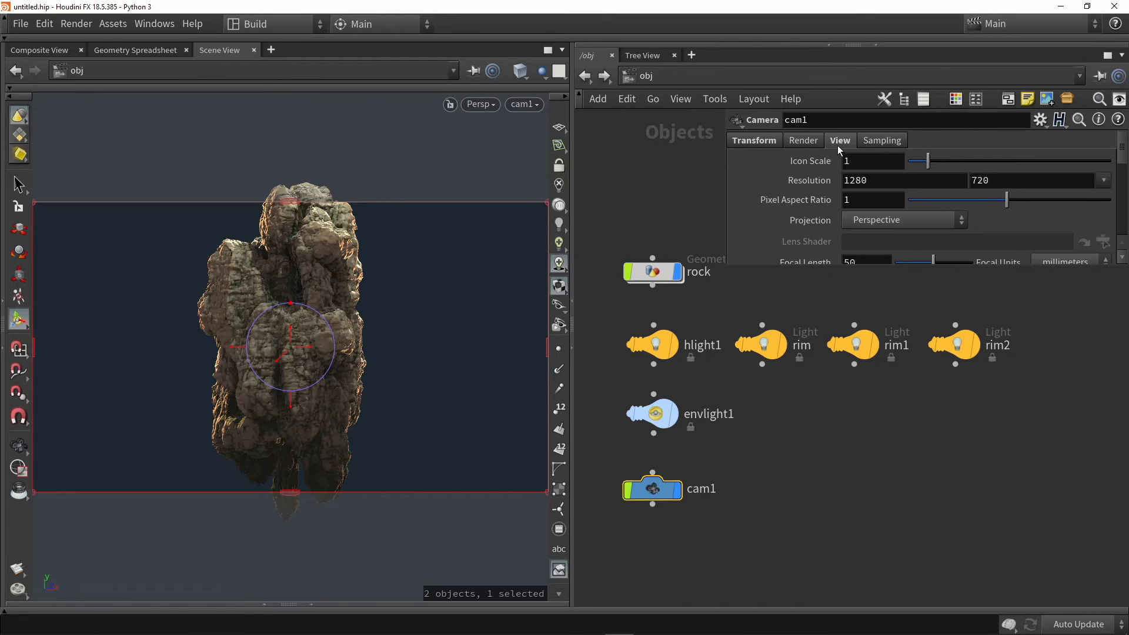
pyautogui.click(892, 187)
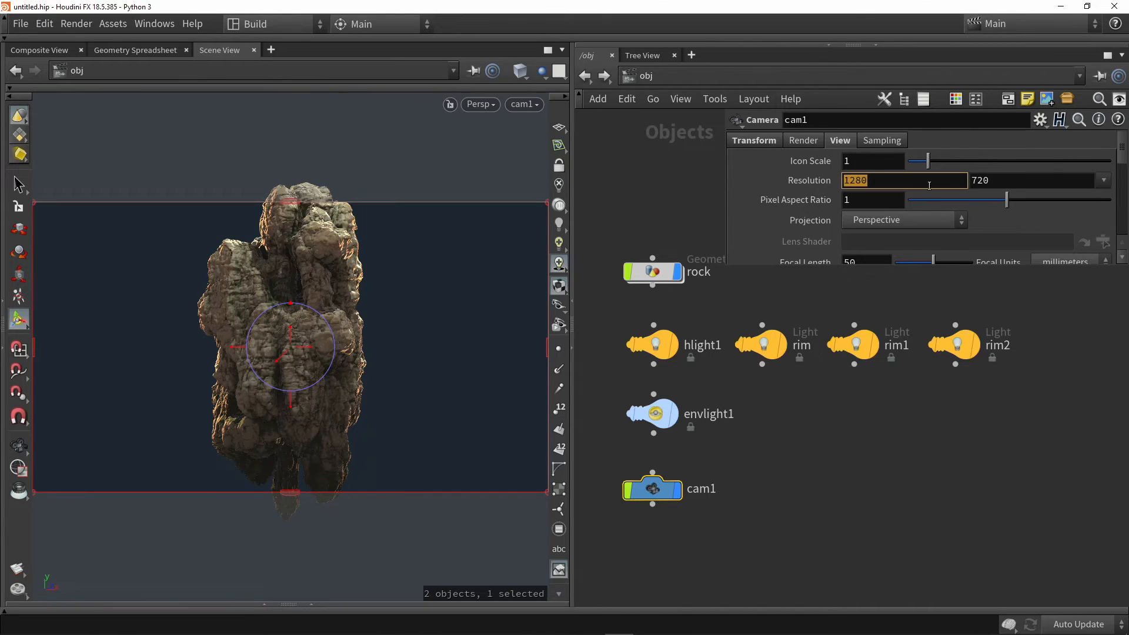
pyautogui.click(984, 181)
pyautogui.click(1012, 187)
pyautogui.click(1104, 180)
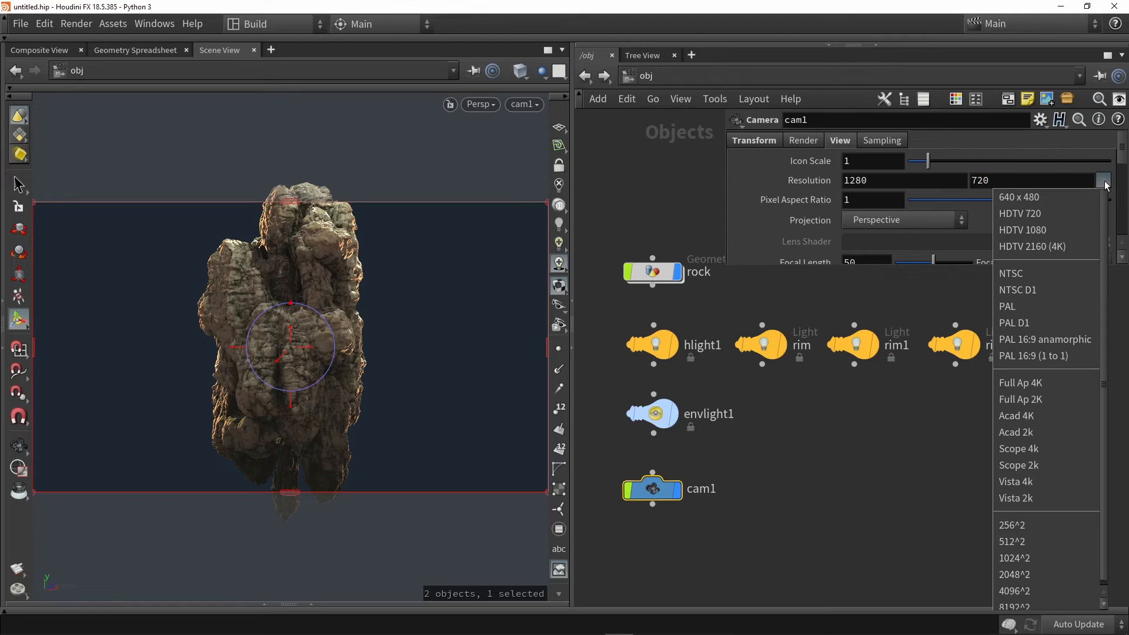
pyautogui.click(1023, 536)
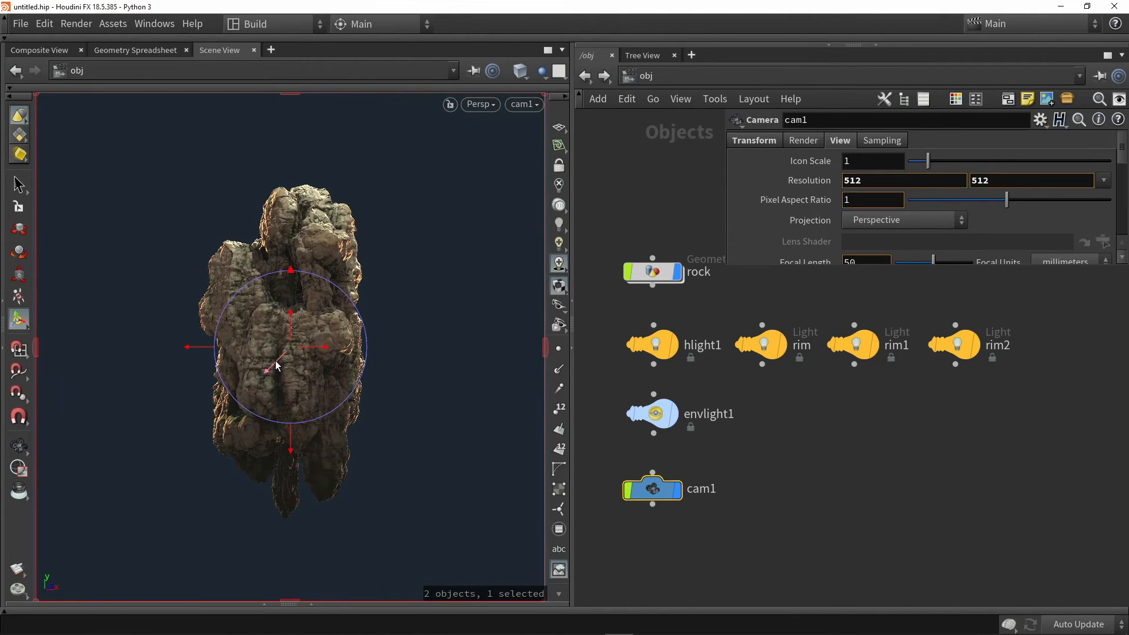
# Set the camera's aperture to 72.4 and dolly in so the rock fills the square frame
pyautogui.scroll(-3, 782, 192)
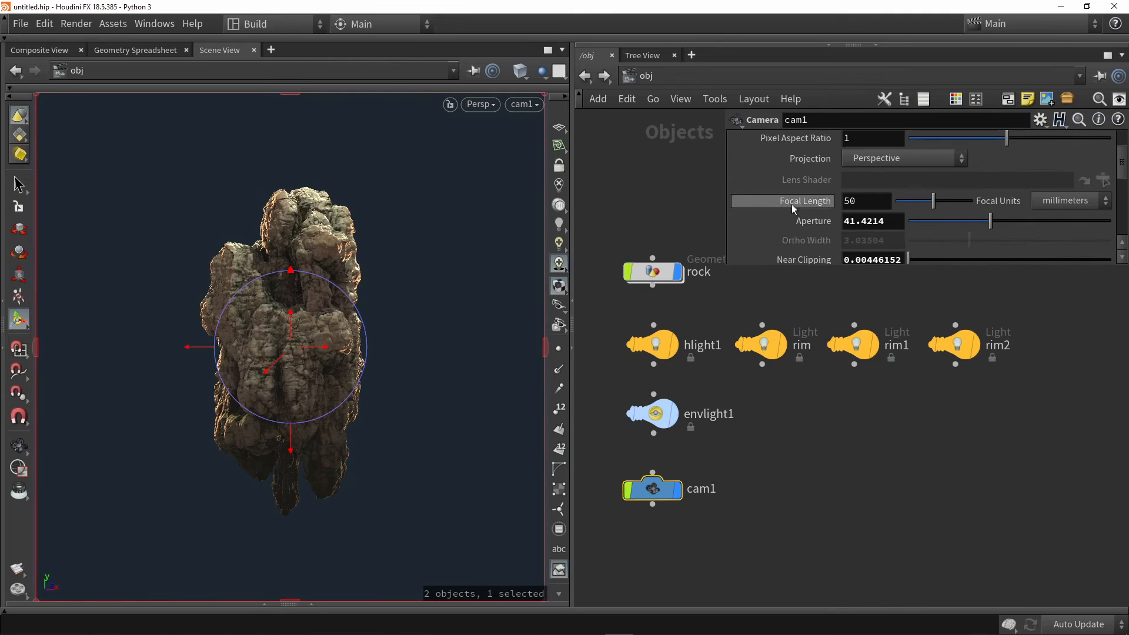
pyautogui.moveTo(991, 224); pyautogui.dragTo(1070, 229)
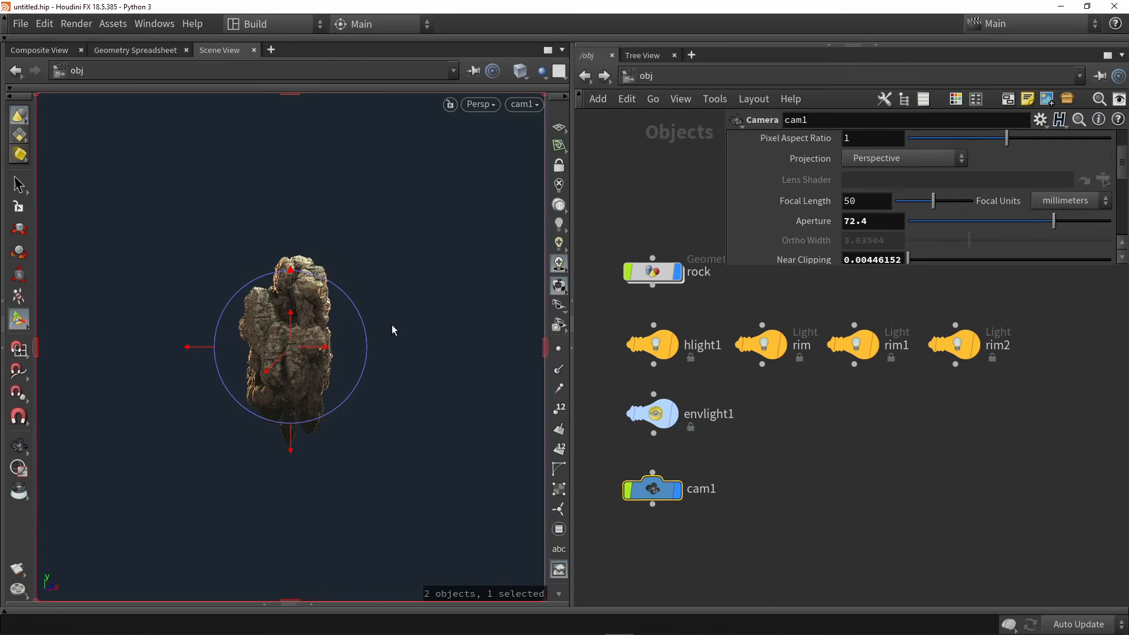
pyautogui.scroll(10, 361, 310)
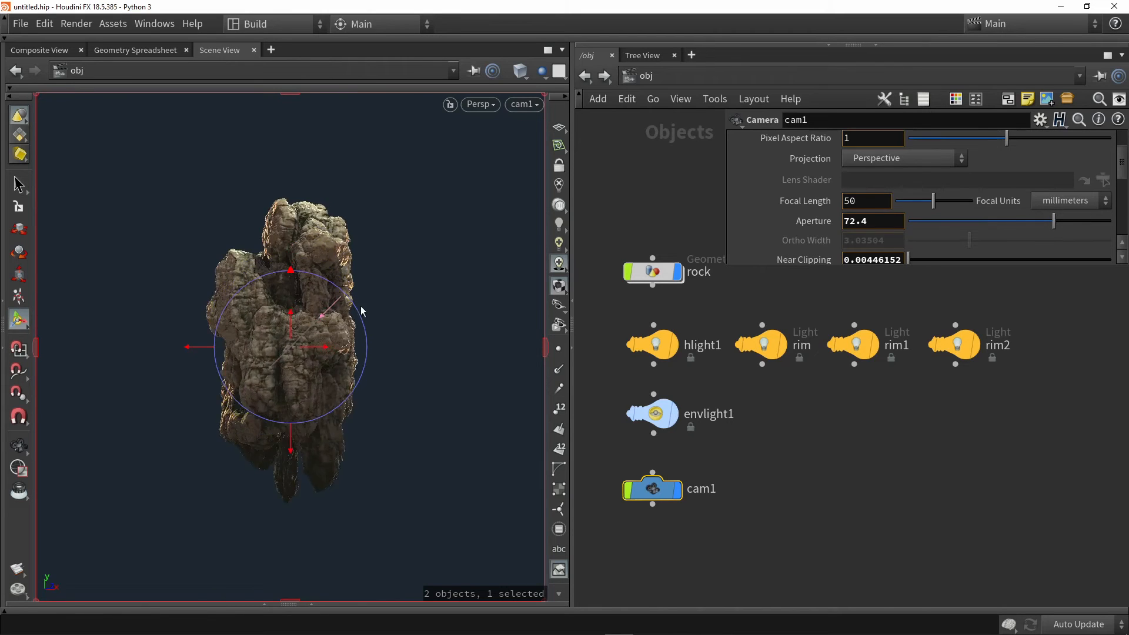
# Select the rock object, reveal the playbar and scrub the animation to frame 6
pyautogui.click(653, 272)
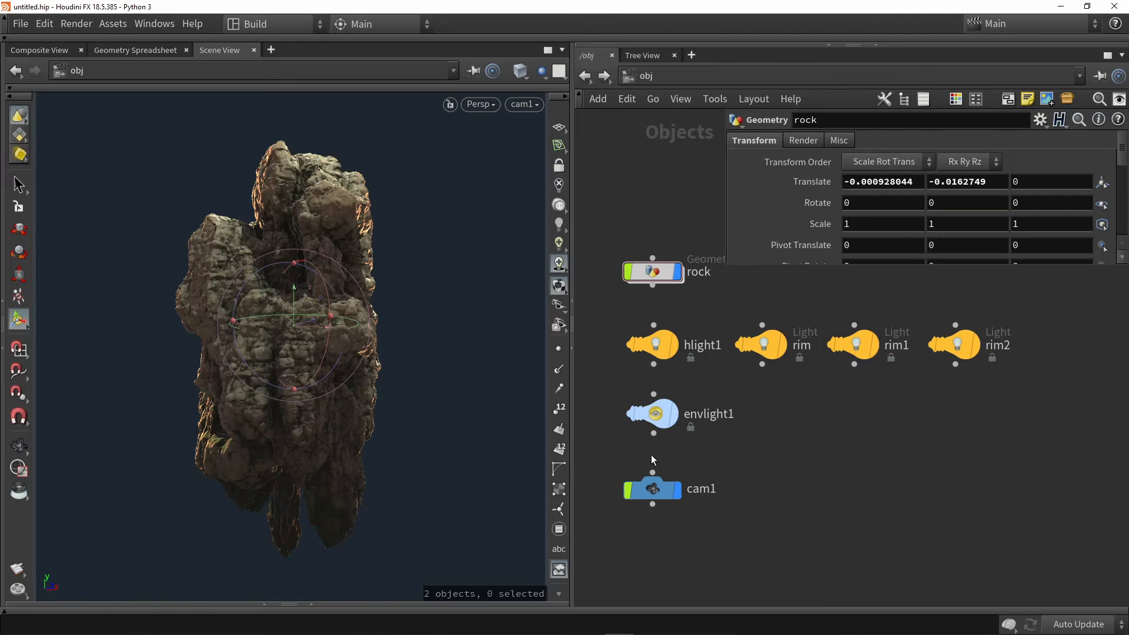
pyautogui.click(580, 610)
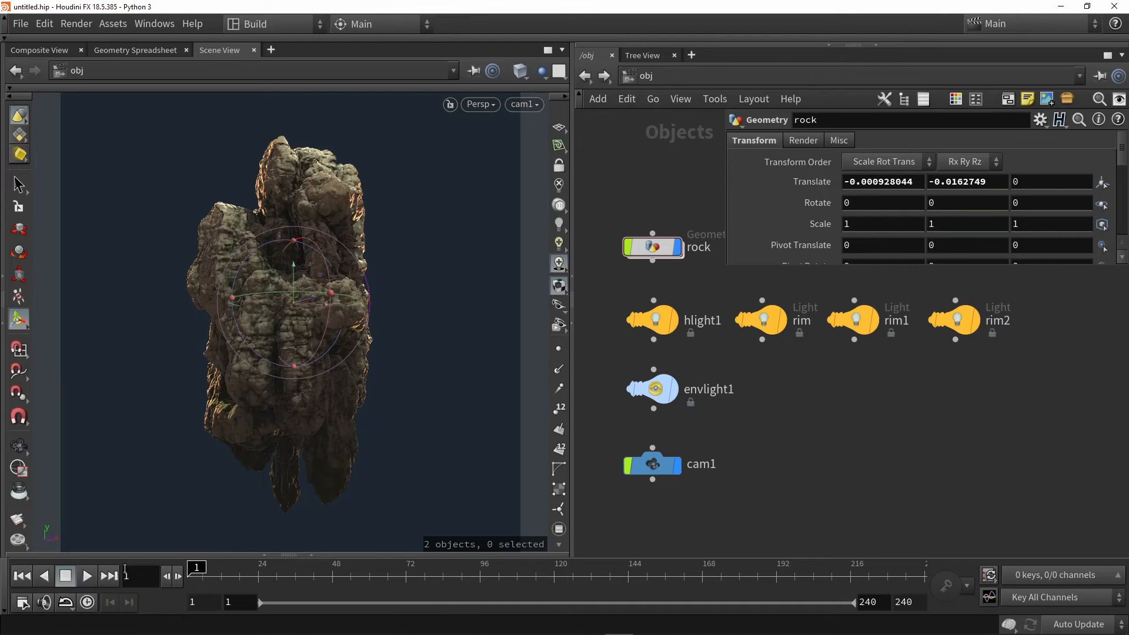
pyautogui.moveTo(204, 578); pyautogui.dragTo(219, 579)
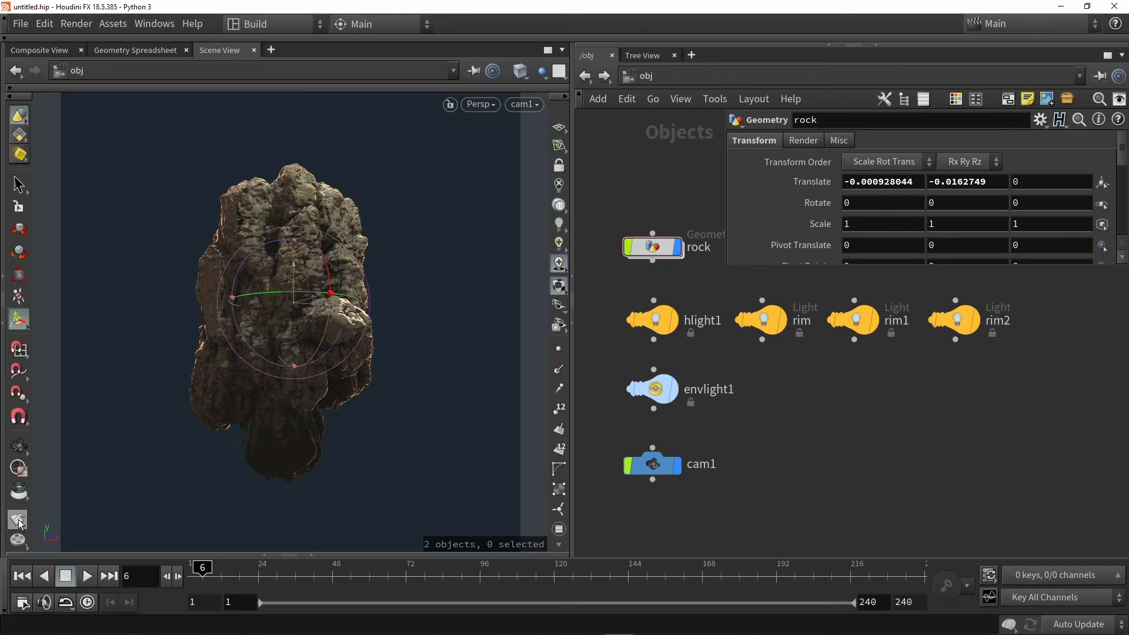
# Open the flipbook render options and set the end of the frame range to 10
pyautogui.click(50, 532)
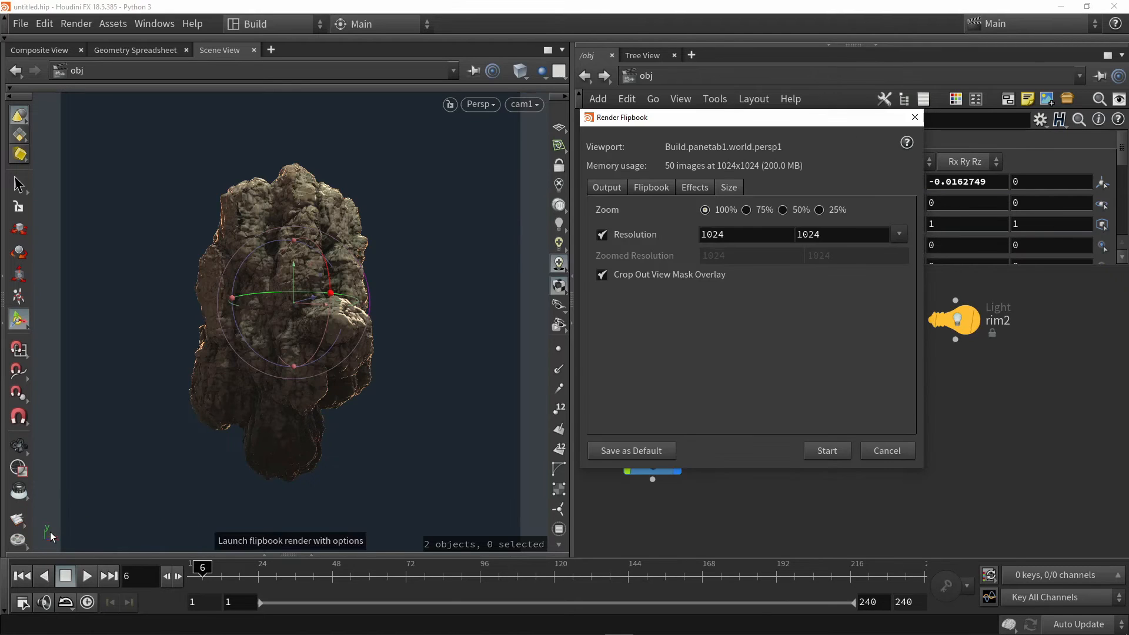
pyautogui.click(603, 190)
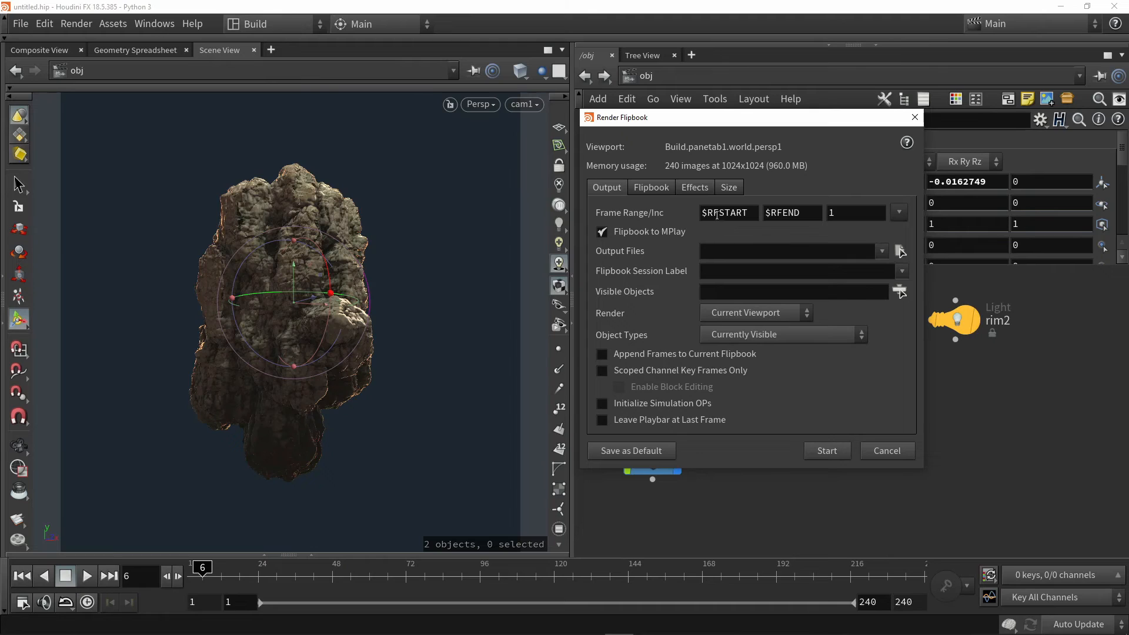
pyautogui.doubleClick(802, 213)
pyautogui.write('10')
pyautogui.press('Return')
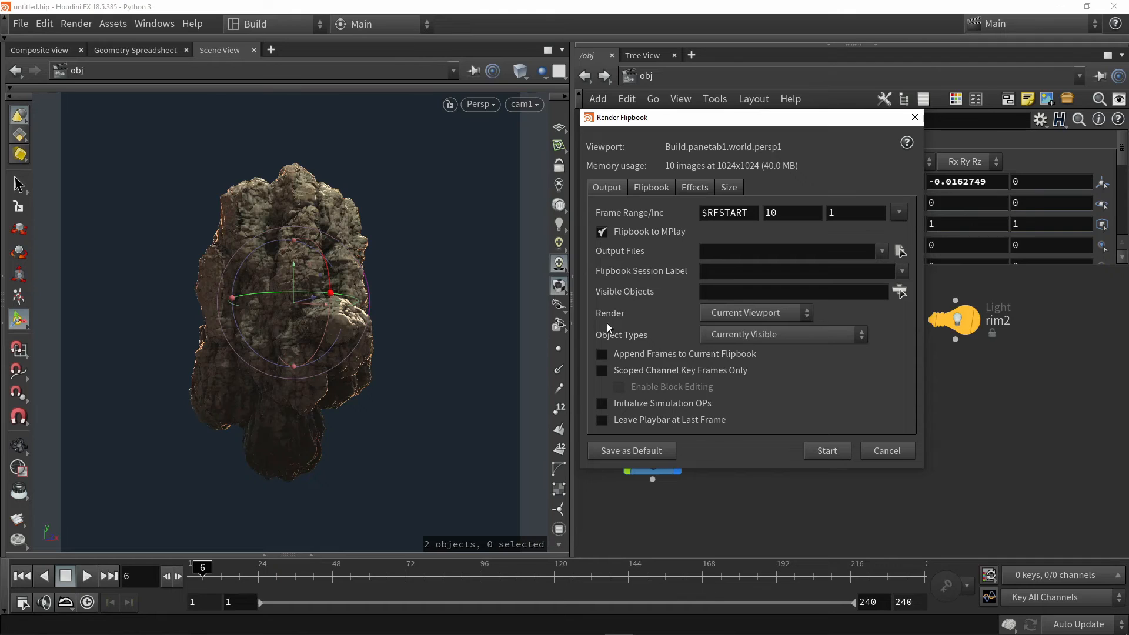
# Set the flipbook to render the Current Beauty Pass with High Quality AA (8x/6x) antialiasing
pyautogui.click(747, 316)
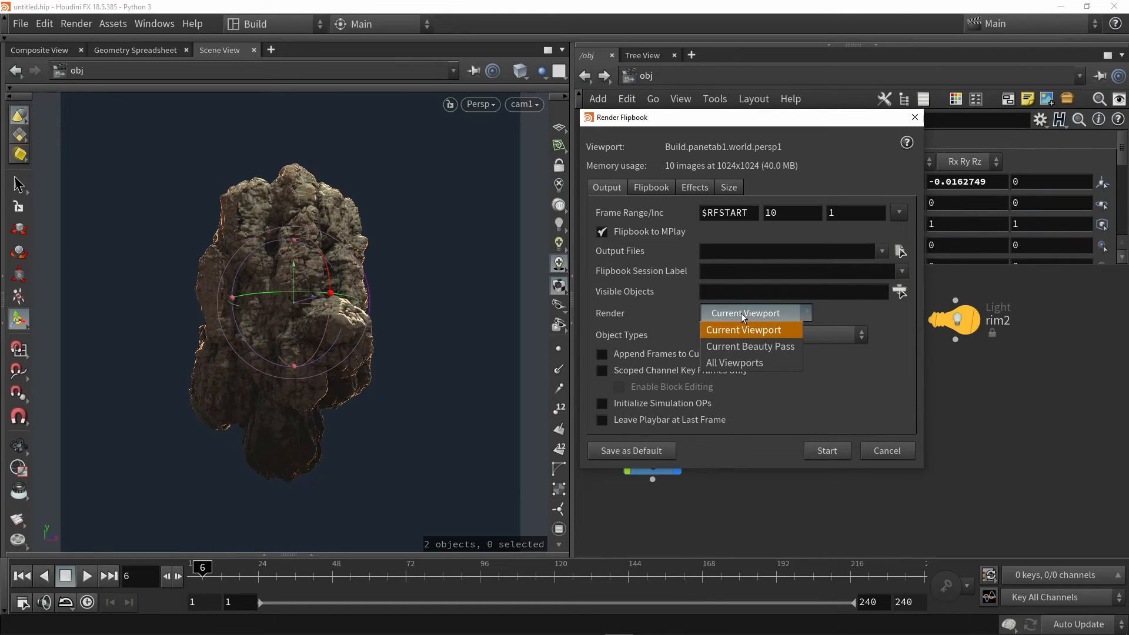
pyautogui.click(744, 348)
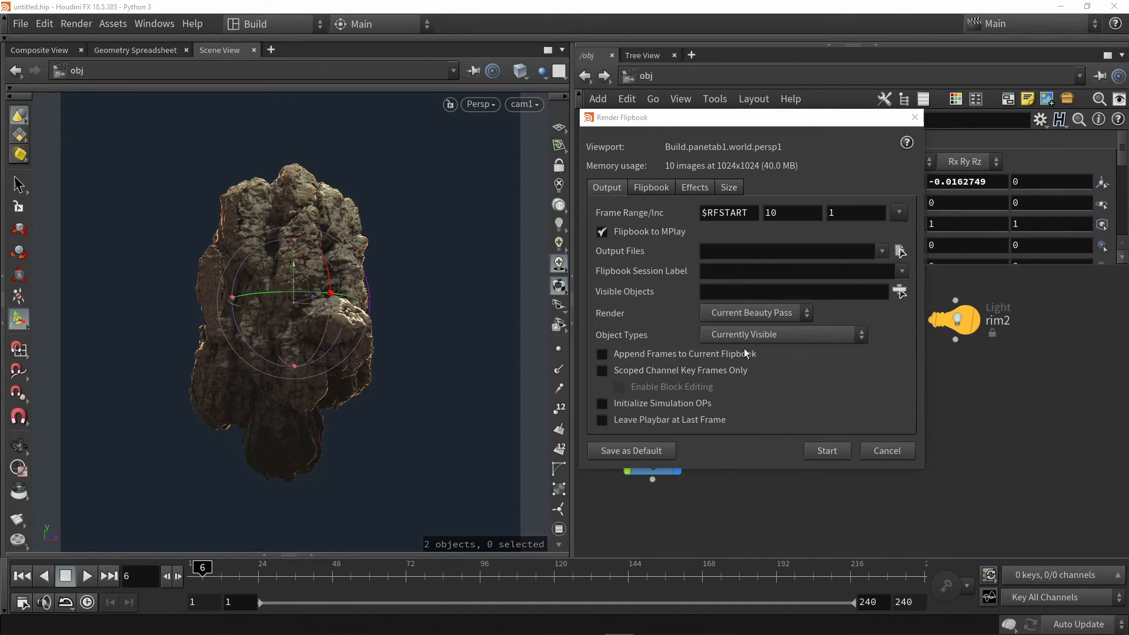
pyautogui.click(716, 313)
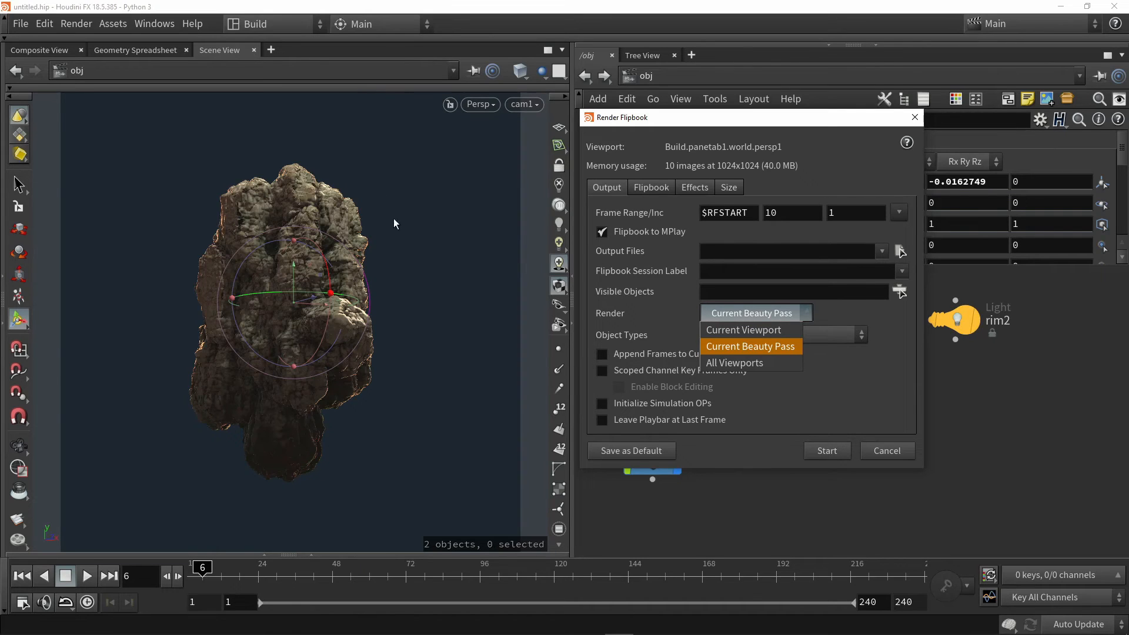
pyautogui.click(760, 348)
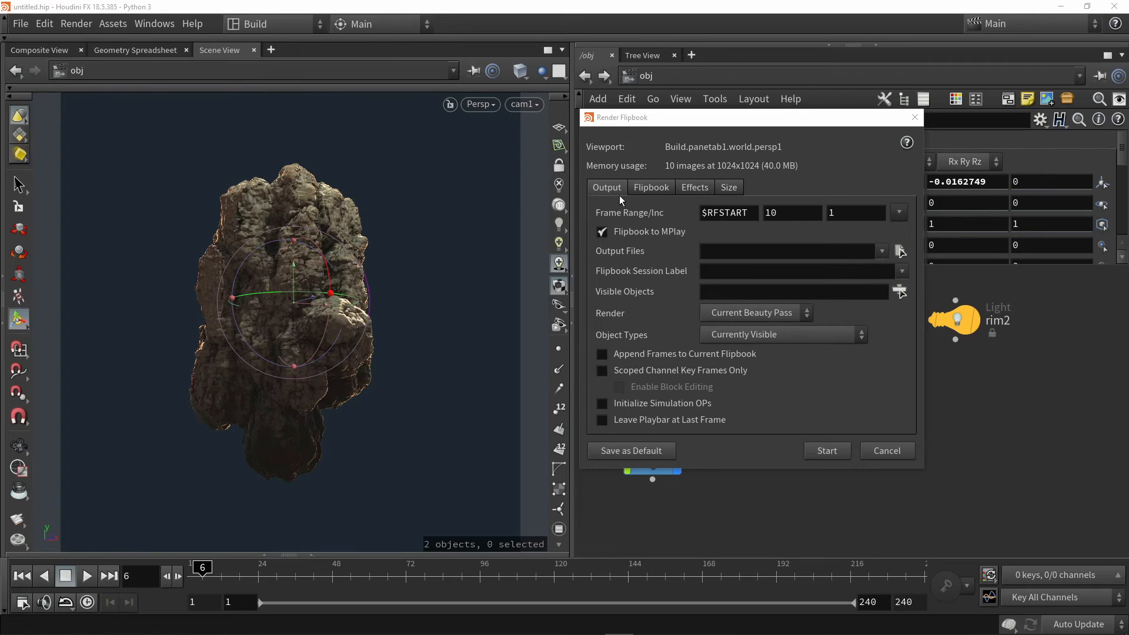
pyautogui.click(697, 188)
pyautogui.click(717, 213)
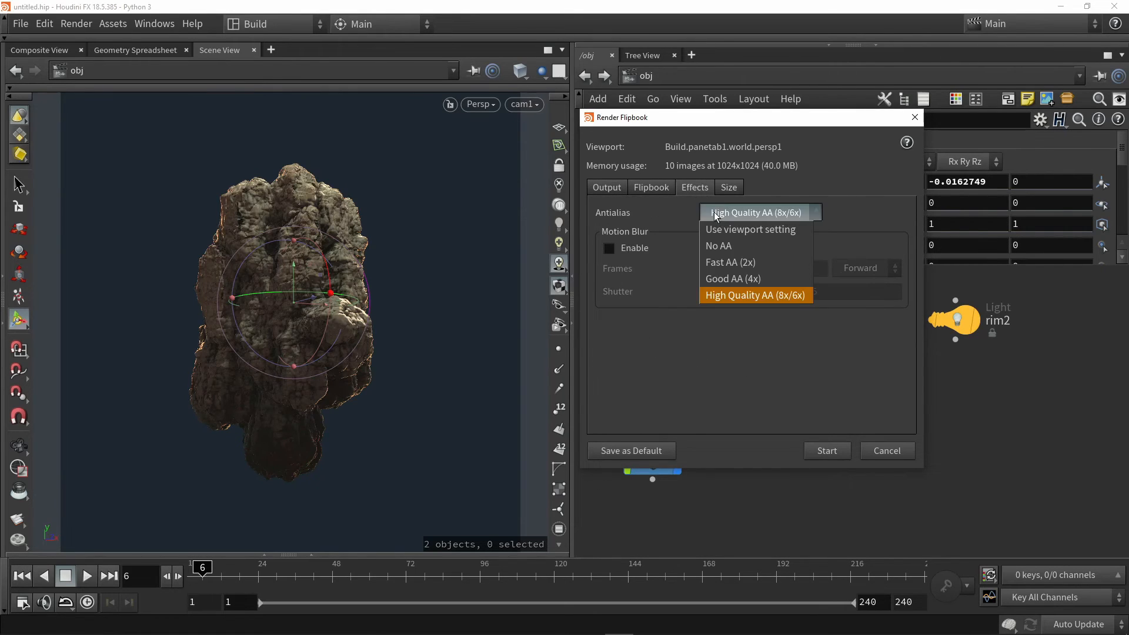
pyautogui.click(710, 295)
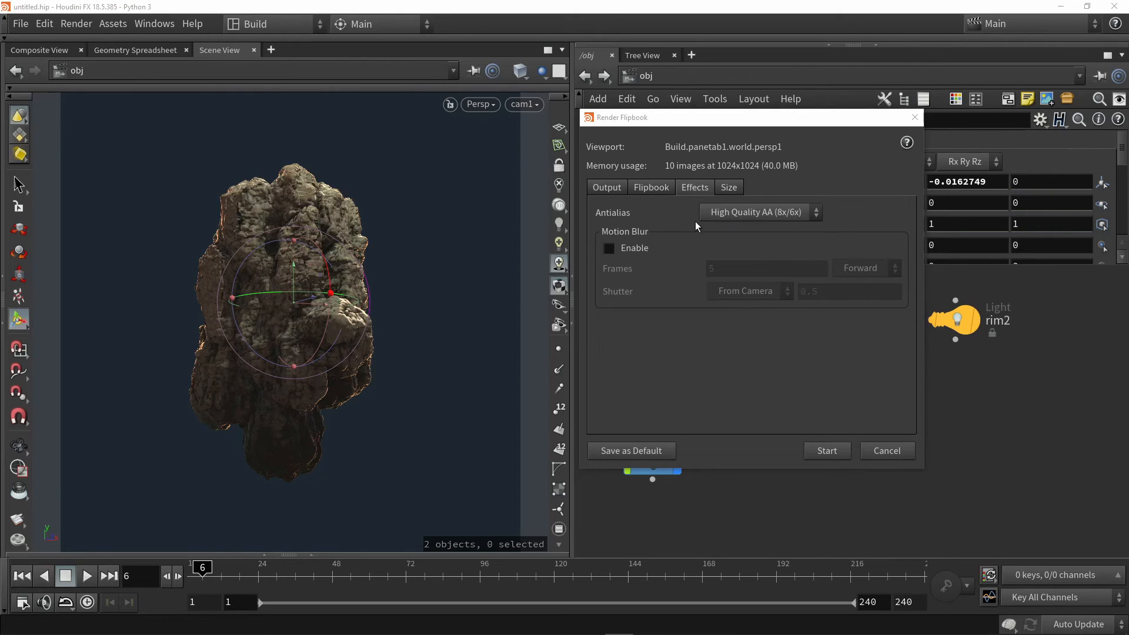
# Check the flipbook size, keep the resolution at 1024 x 1024 and start the flipbook render
pyautogui.click(727, 189)
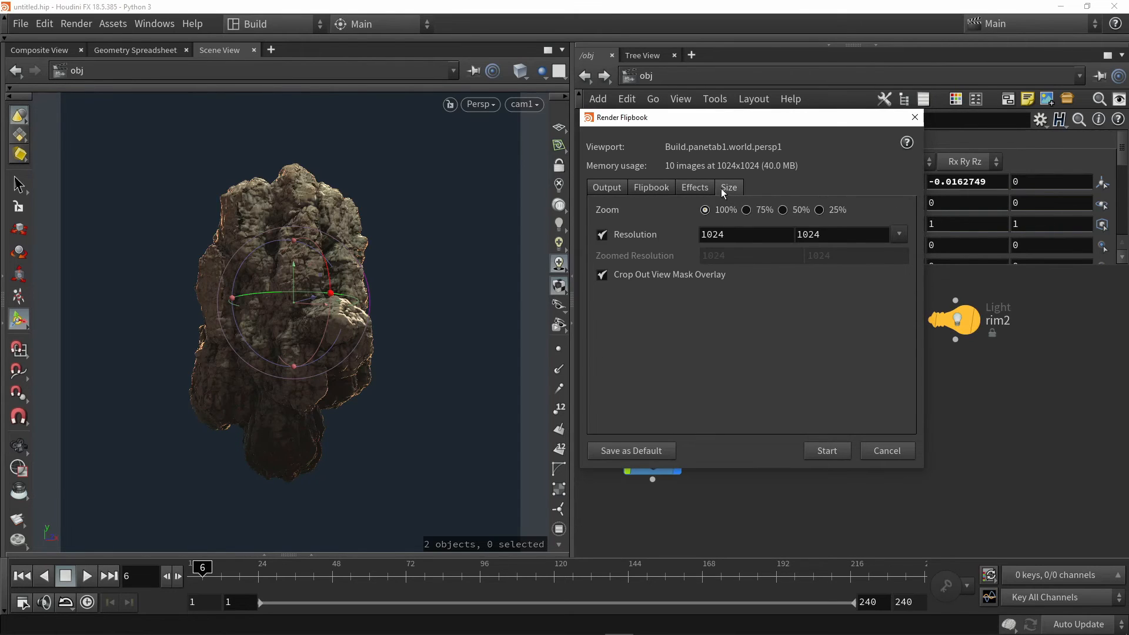
pyautogui.doubleClick(731, 234)
pyautogui.click(732, 234)
pyautogui.doubleClick(731, 235)
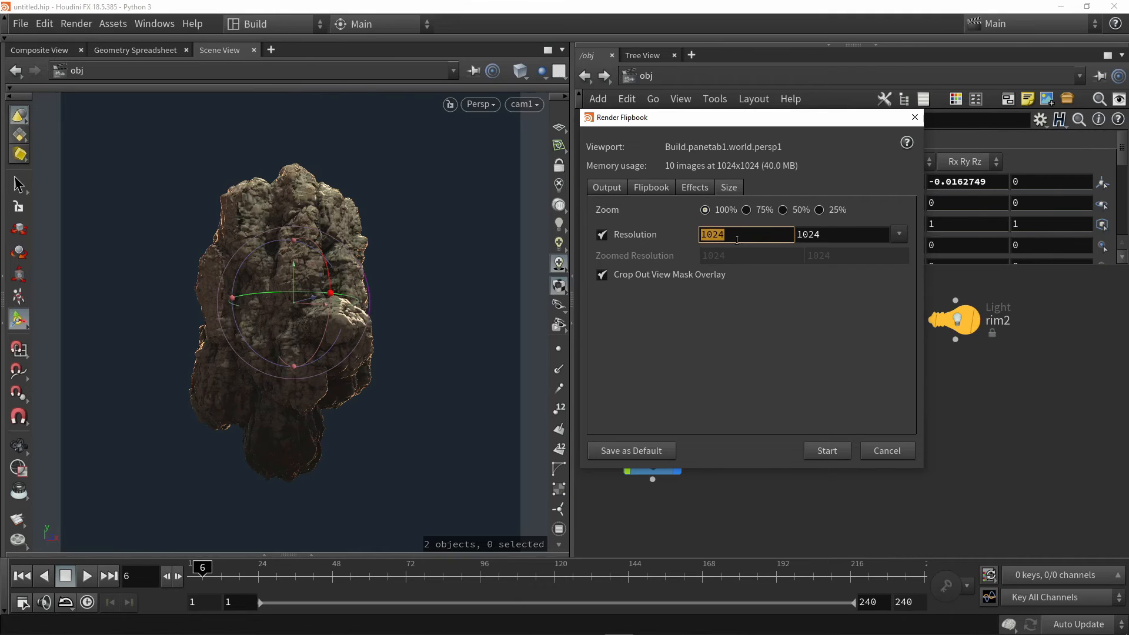
pyautogui.click(730, 236)
pyautogui.click(704, 337)
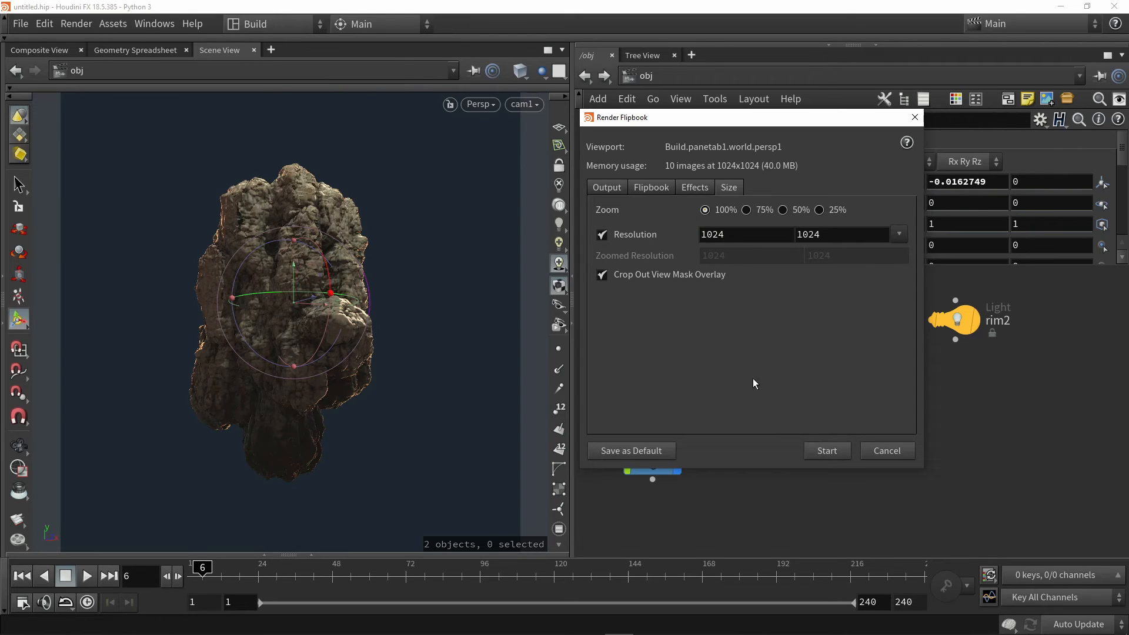
pyautogui.click(826, 451)
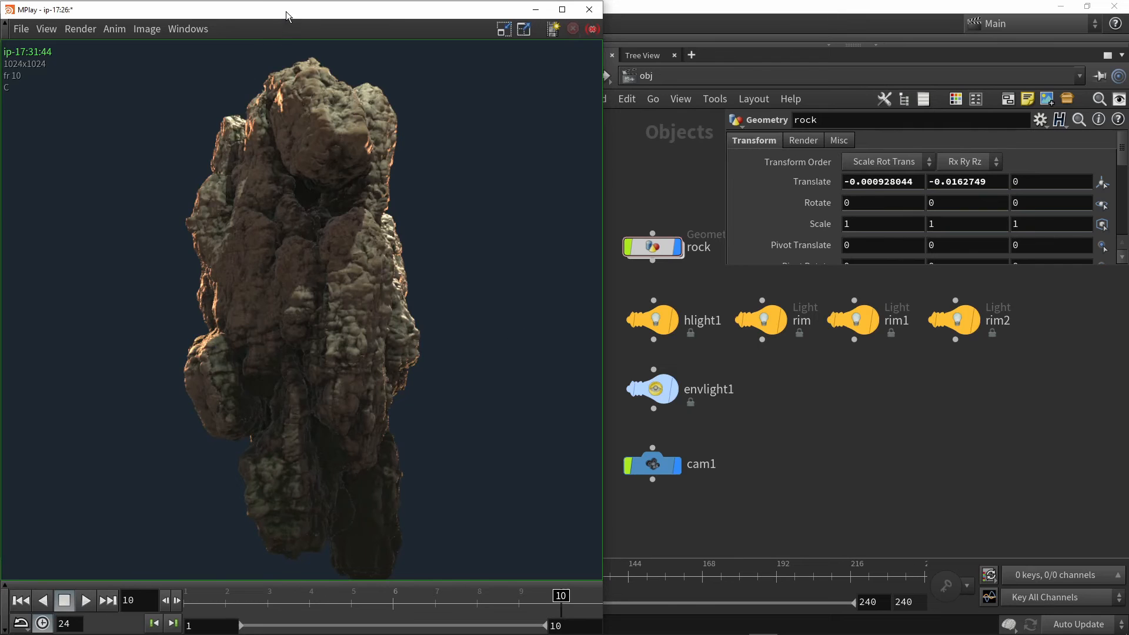
# Move the flipbook viewer window aside and scrub the rendered sequence back to frame 1
pyautogui.moveTo(293, 3); pyautogui.dragTo(413, 25)
pyautogui.moveTo(414, 103); pyautogui.dragTo(503, 41)
pyautogui.scroll(-2, 537, 198)
pyautogui.moveTo(540, 222); pyautogui.dragTo(522, 252, button='middle')
pyautogui.moveTo(775, 549)
pyautogui.mouseDown()
pyautogui.moveTo(468, 538)
pyautogui.moveTo(403, 547)
pyautogui.mouseUp()
# Examine the rendered rock at frame 1 of the flipbook both close up and as a whole
pyautogui.scroll(-2, 437, 415)
pyautogui.moveTo(444, 406); pyautogui.dragTo(461, 378, button='middle')
pyautogui.scroll(1, 466, 363)
pyautogui.scroll(1, 455, 384)
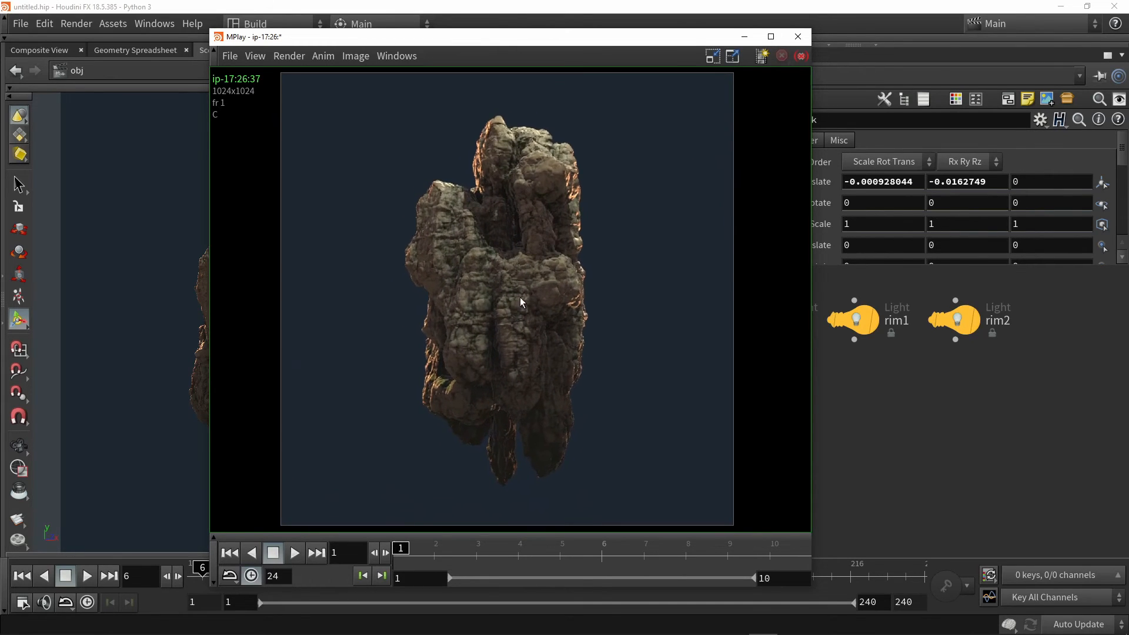
pyautogui.scroll(3, 556, 370)
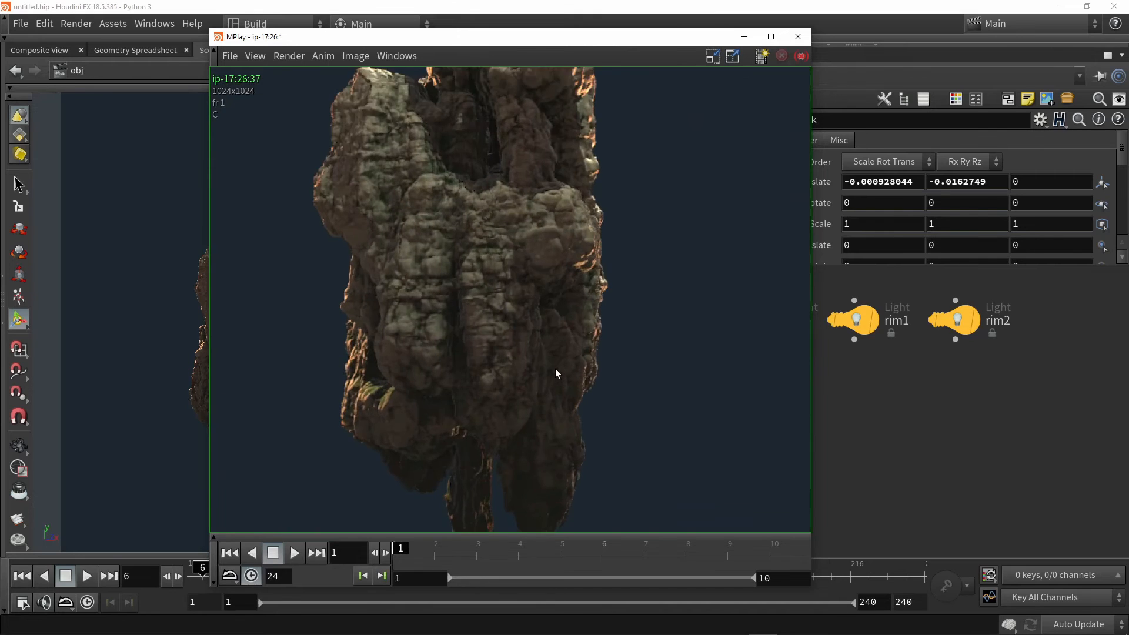
pyautogui.scroll(-4, 556, 371)
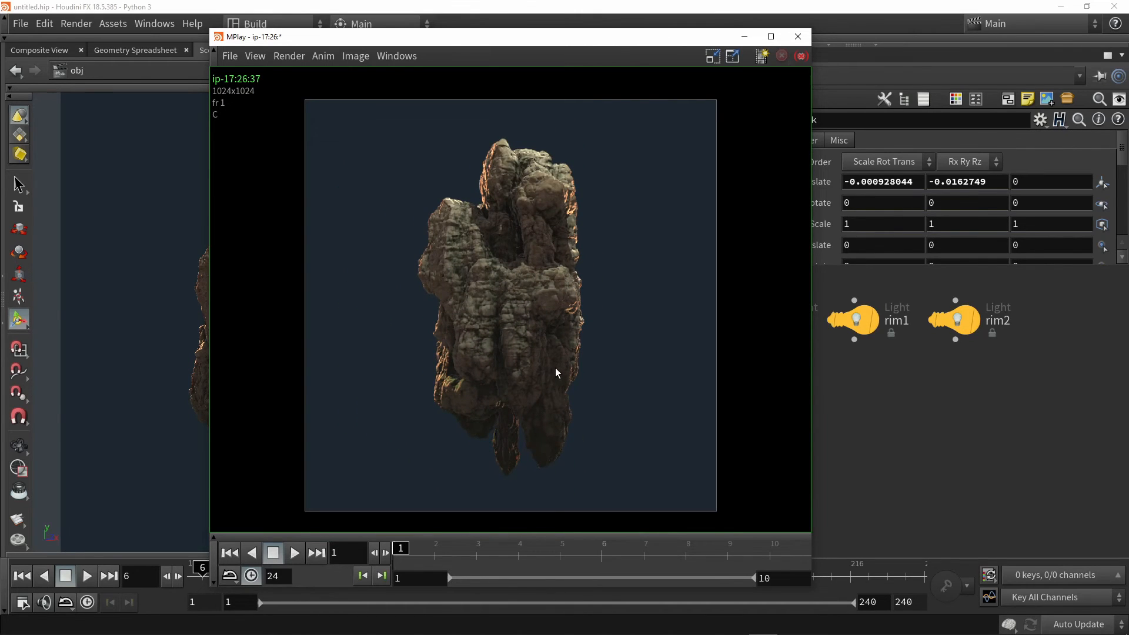
pyautogui.scroll(2, 545, 345)
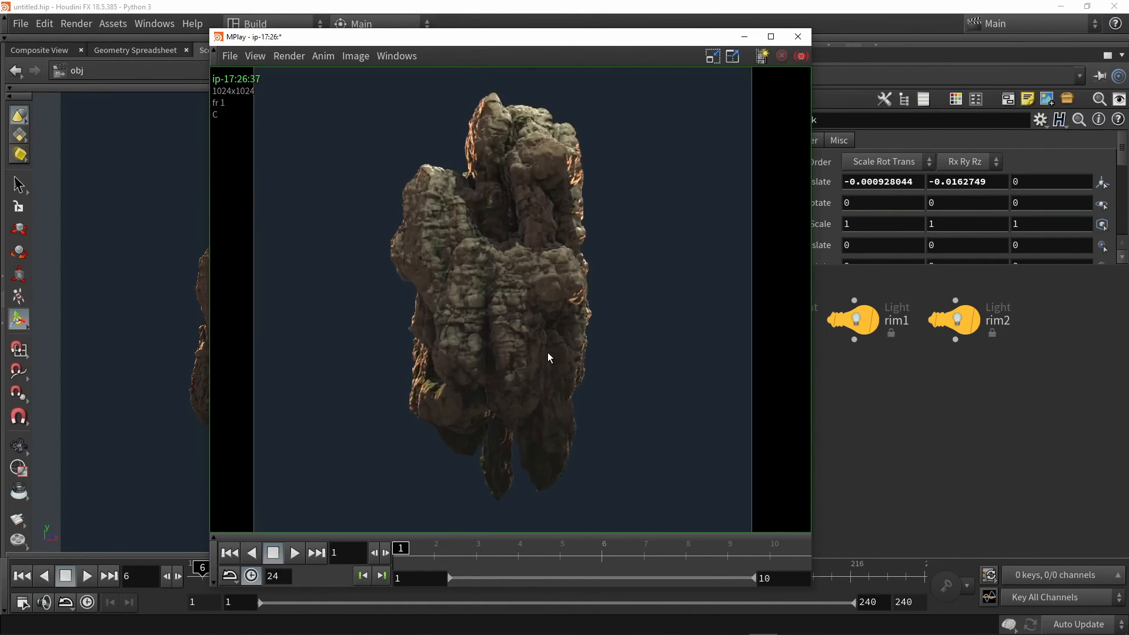
pyautogui.scroll(2, 548, 352)
pyautogui.scroll(-5, 546, 317)
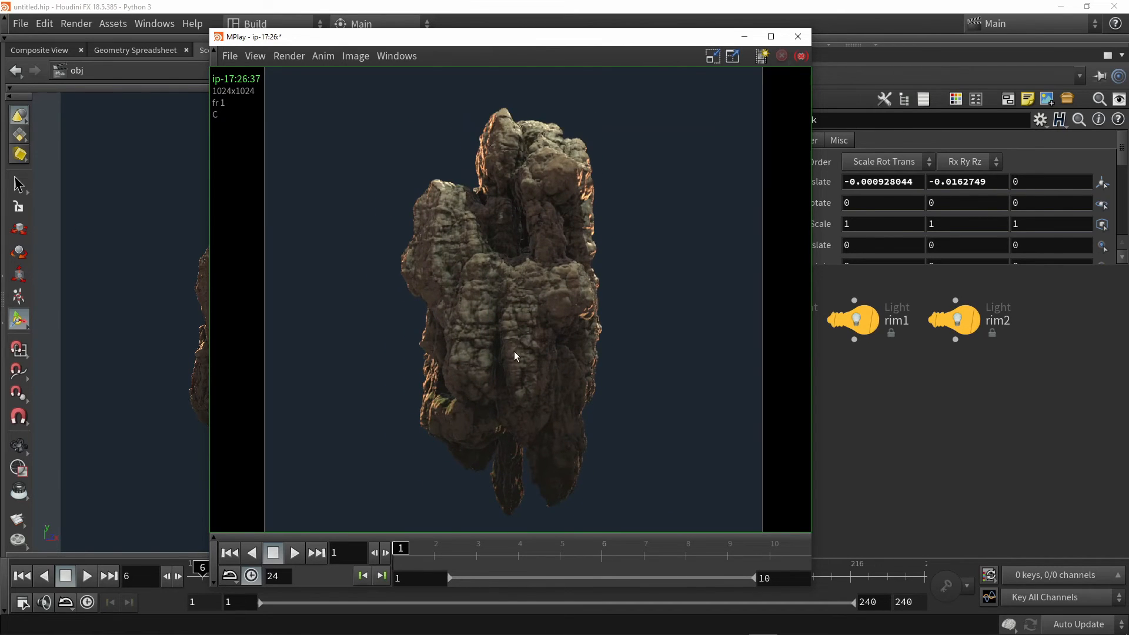
# Play the flipbook, stop it and scrub through the rendered frames to frame 9
pyautogui.click(294, 553)
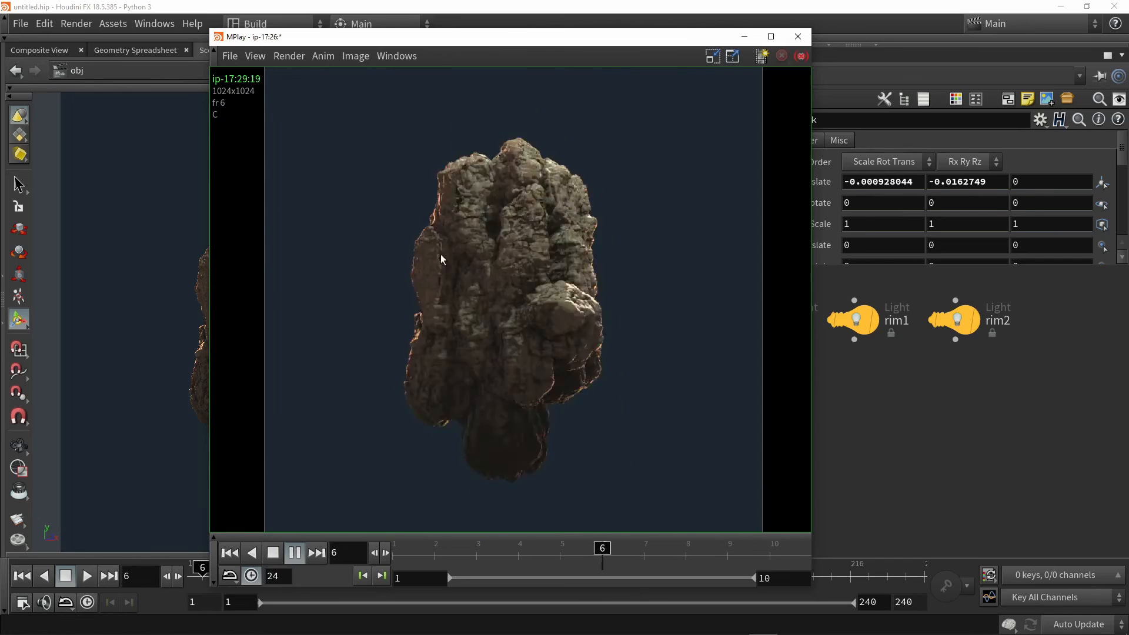
pyautogui.click(270, 554)
pyautogui.moveTo(420, 545); pyautogui.dragTo(739, 532)
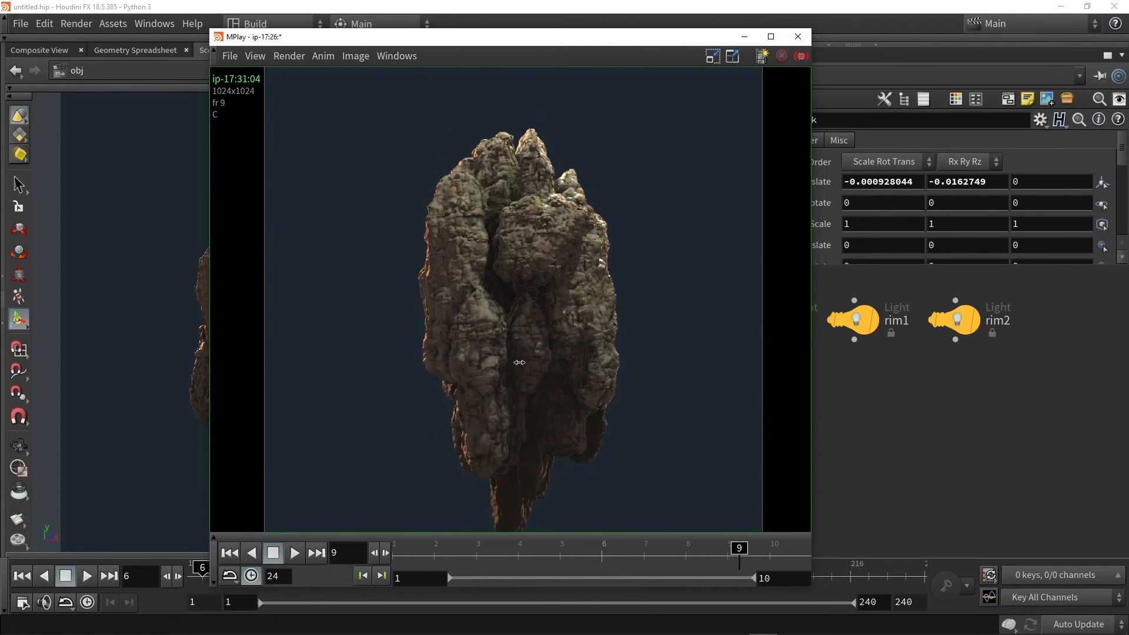
pyautogui.scroll(-2, 510, 329)
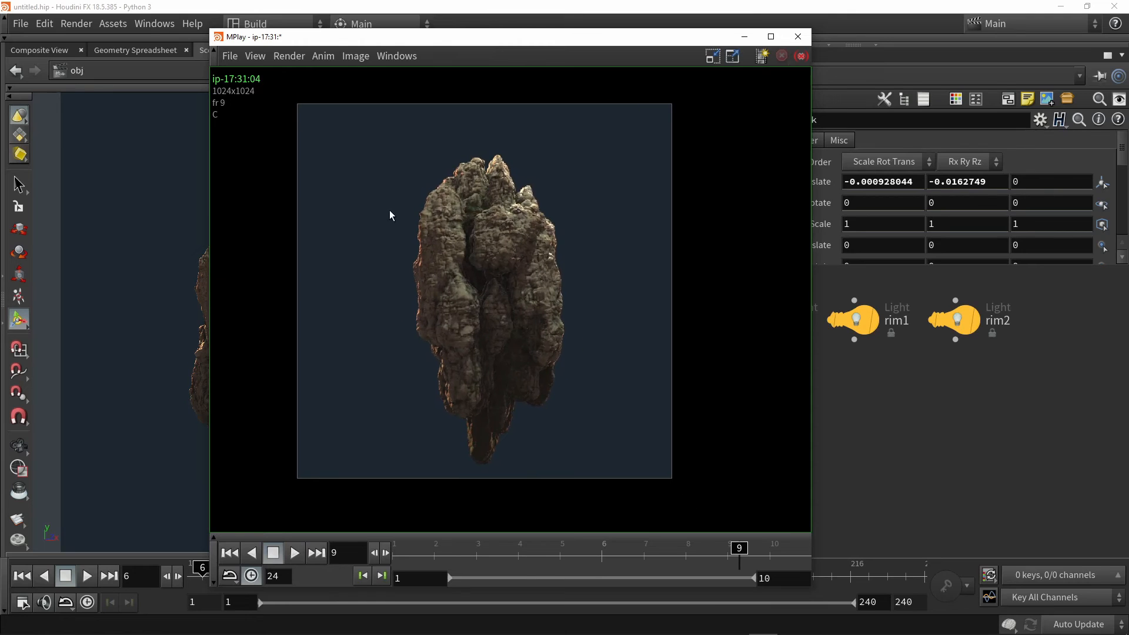
# Look over the movie export formats available for the flipbook without exporting
pyautogui.click(230, 57)
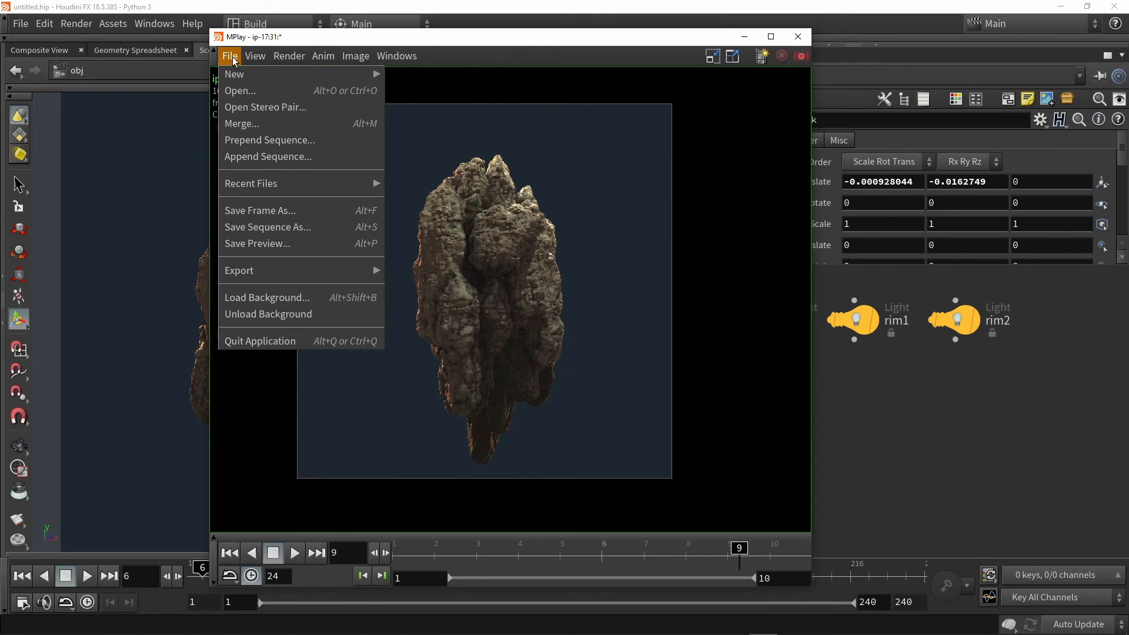
pyautogui.moveTo(247, 272)
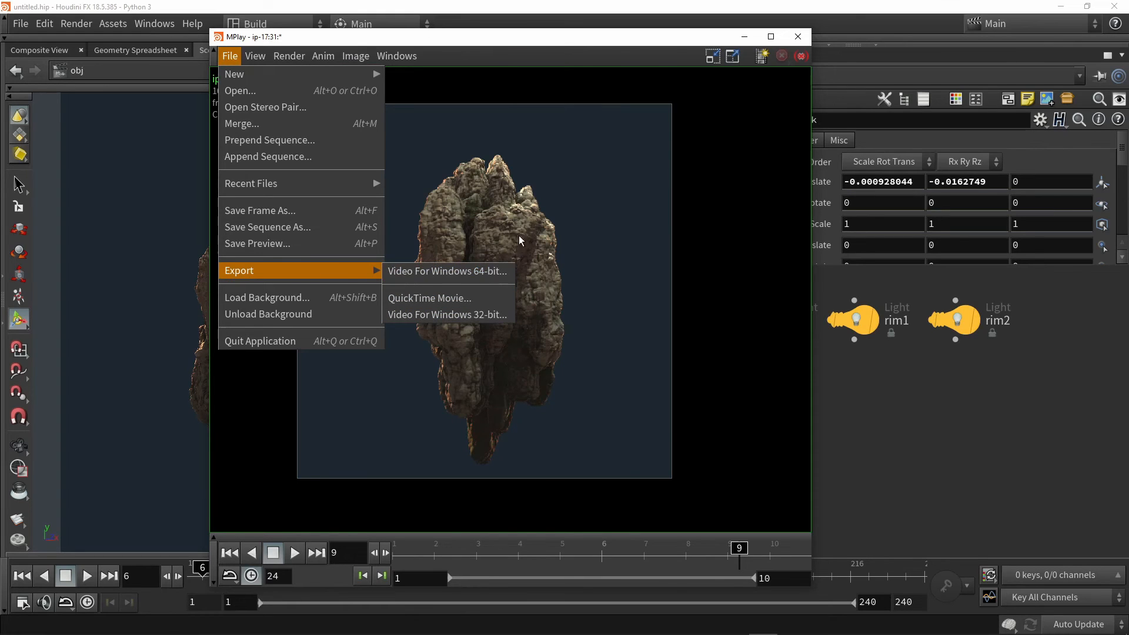
pyautogui.click(580, 226)
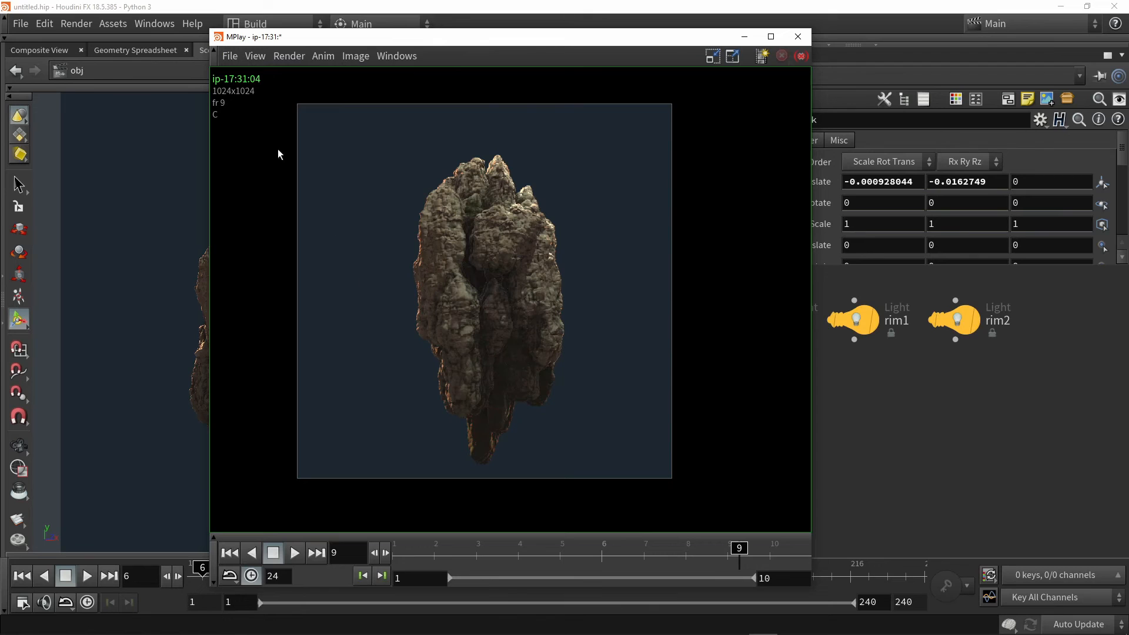
# Scrub the flipbook to frame 6 and review the options for saving a frame or sequence without saving
pyautogui.moveTo(440, 548); pyautogui.dragTo(601, 534)
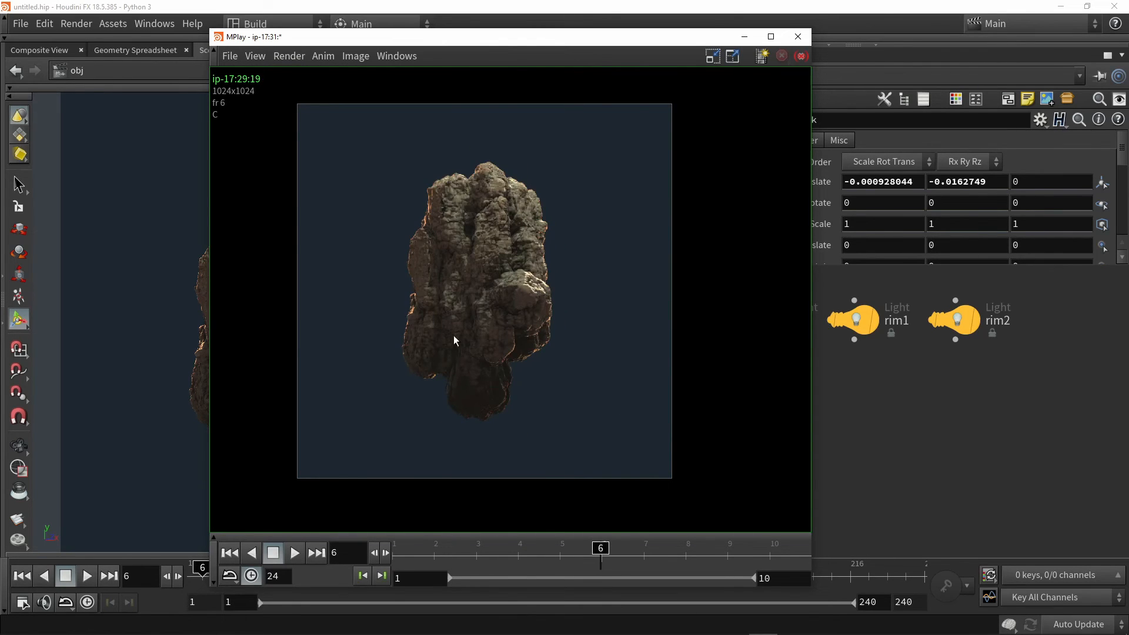
pyautogui.scroll(2, 488, 245)
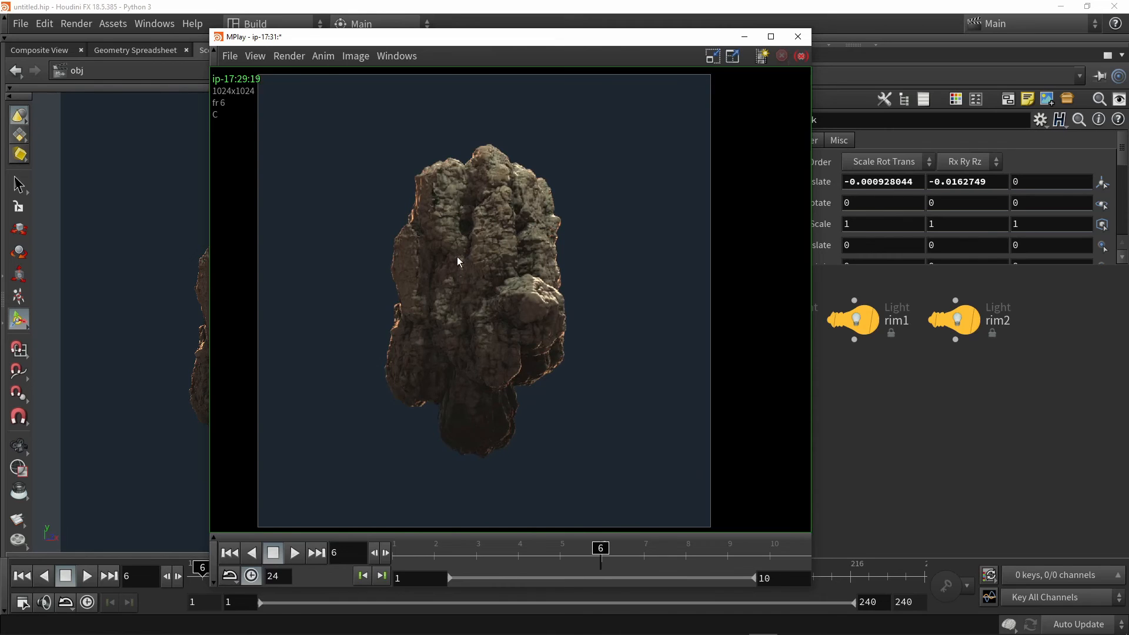
pyautogui.click(229, 57)
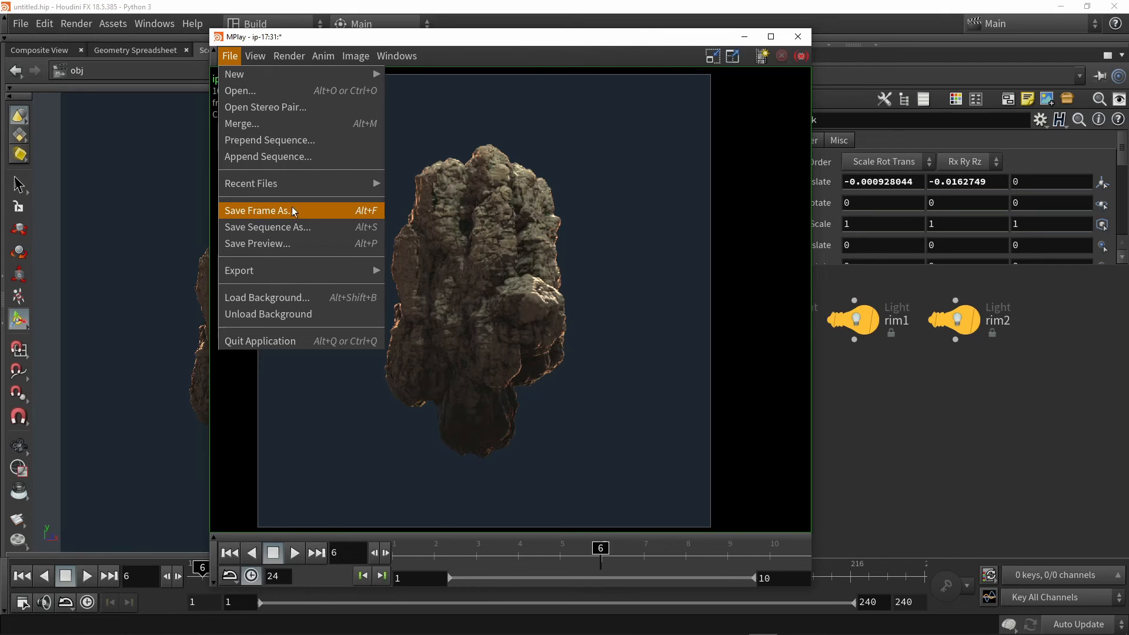
pyautogui.click(489, 227)
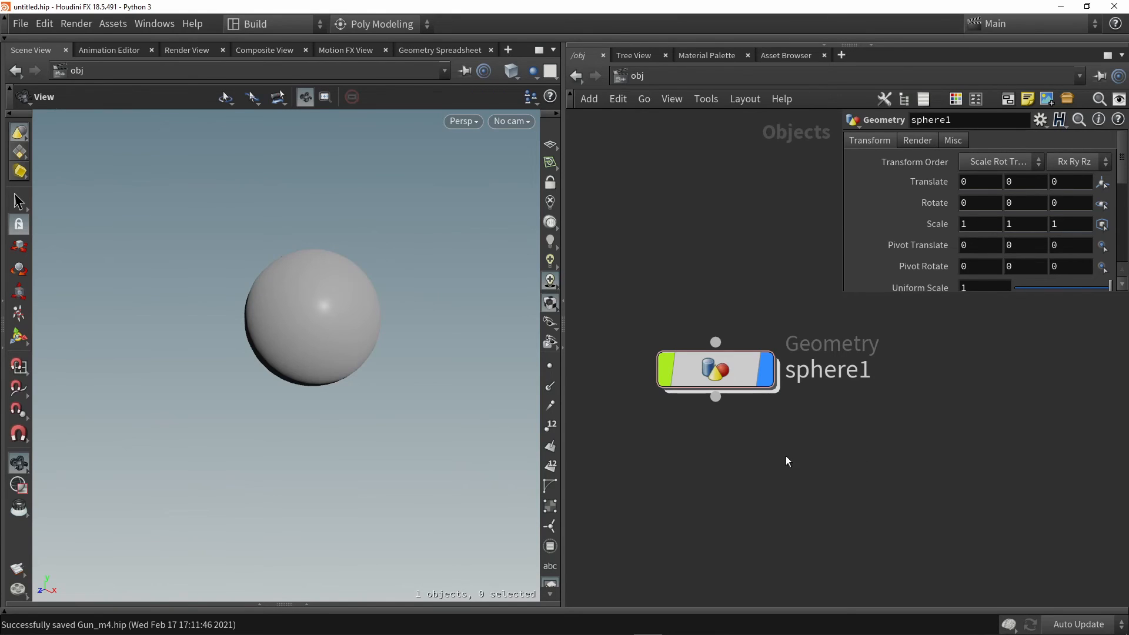
# Add a Light node below sphere1 in the object network
pyautogui.scroll(-4, 772, 464)
pyautogui.moveTo(835, 473); pyautogui.dragTo(771, 412, button='middle')
pyautogui.scroll(1, 716, 430)
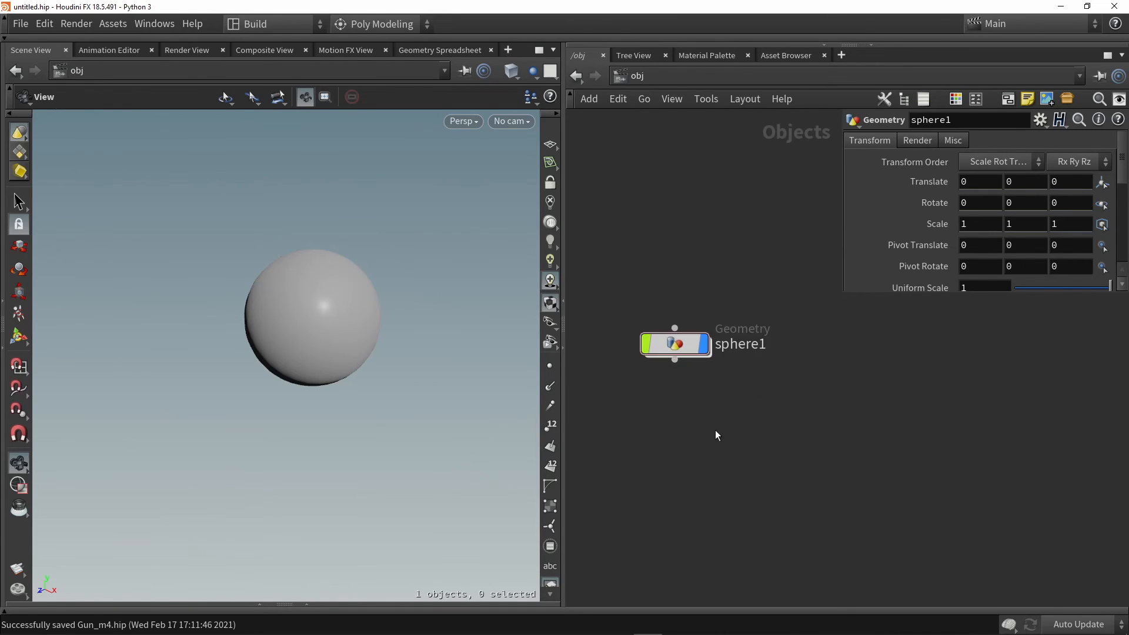
pyautogui.press('Tab')
pyautogui.write('lgi')
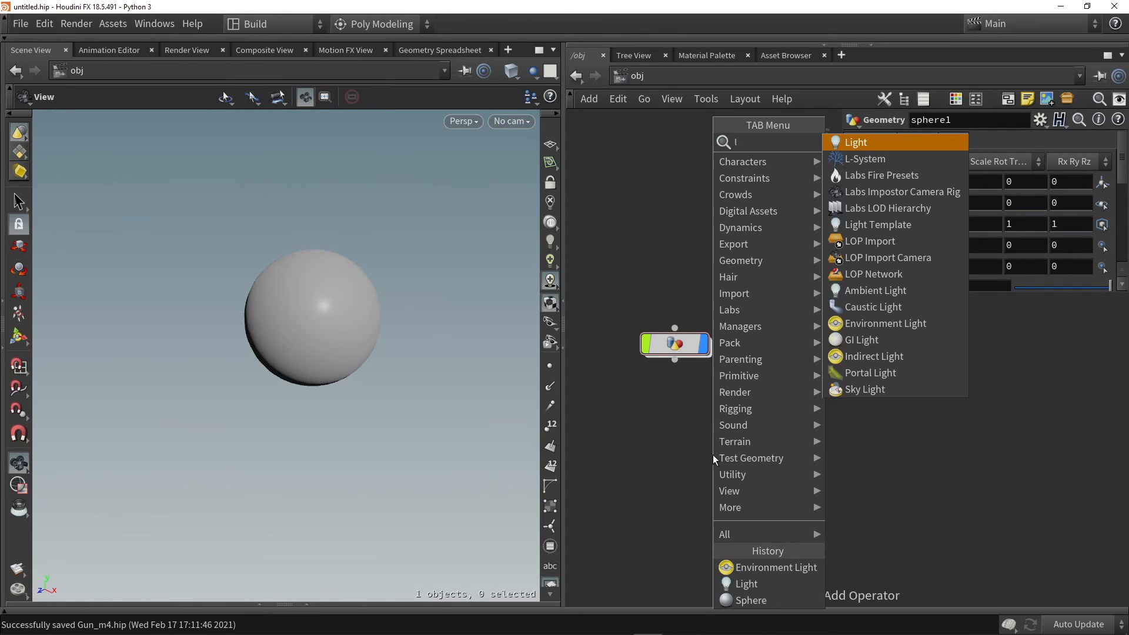
pyautogui.press('BackSpace')
pyautogui.press('BackSpace')
pyautogui.write('ig')
pyautogui.press('Return')
pyautogui.click(714, 418)
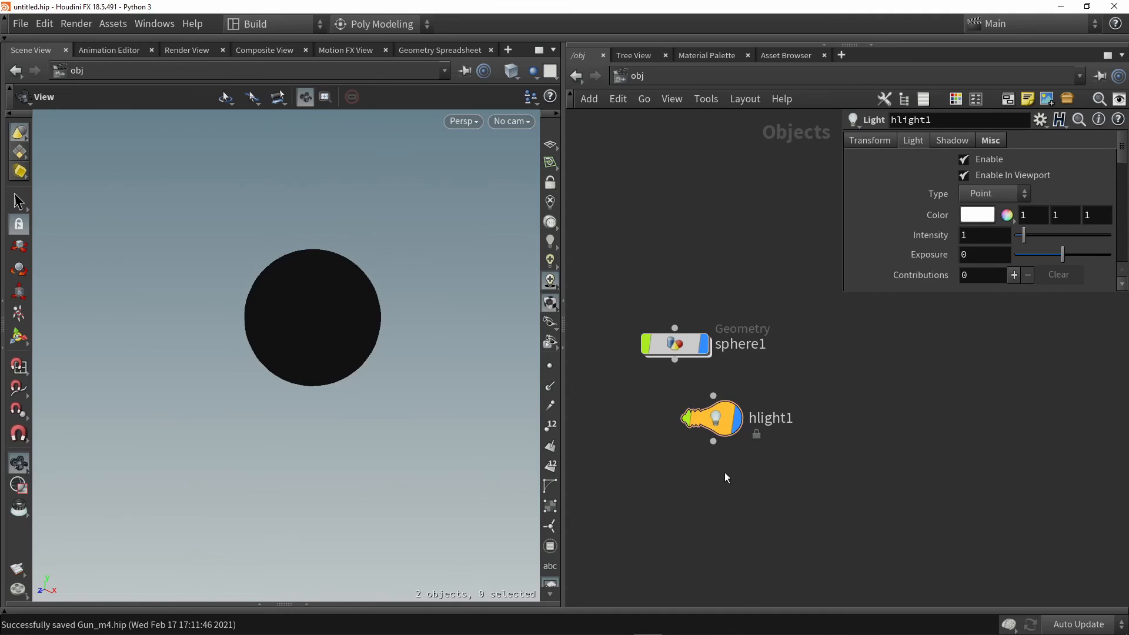
# Add an Environment Light node below the hlight1 node
pyautogui.press('Tab')
pyautogui.write('en')
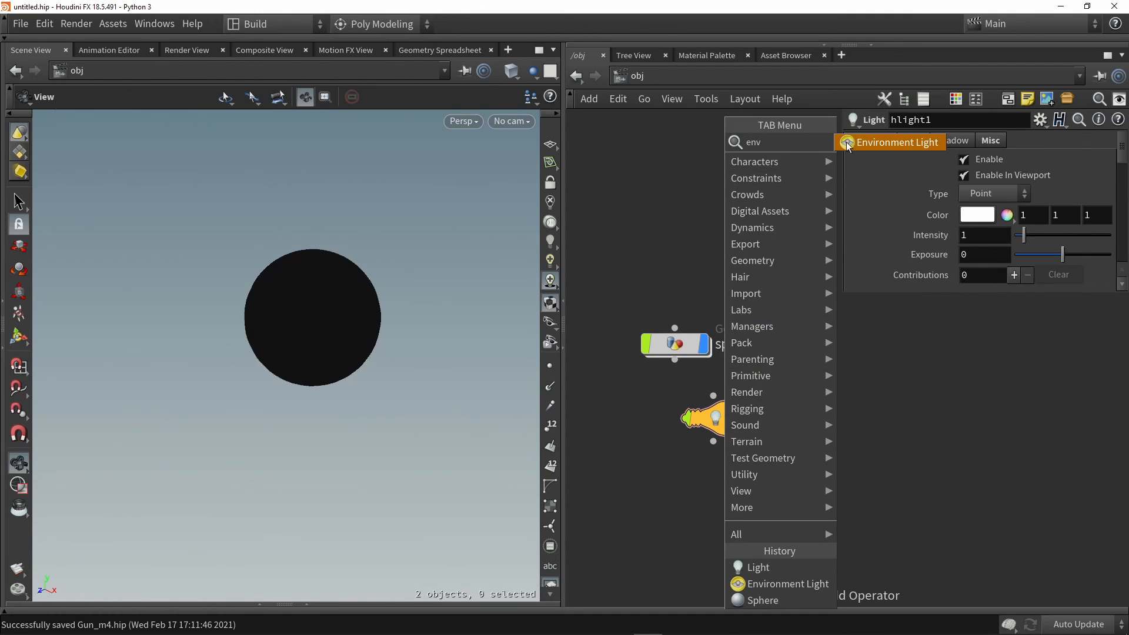
pyautogui.press('Return')
pyautogui.click(697, 517)
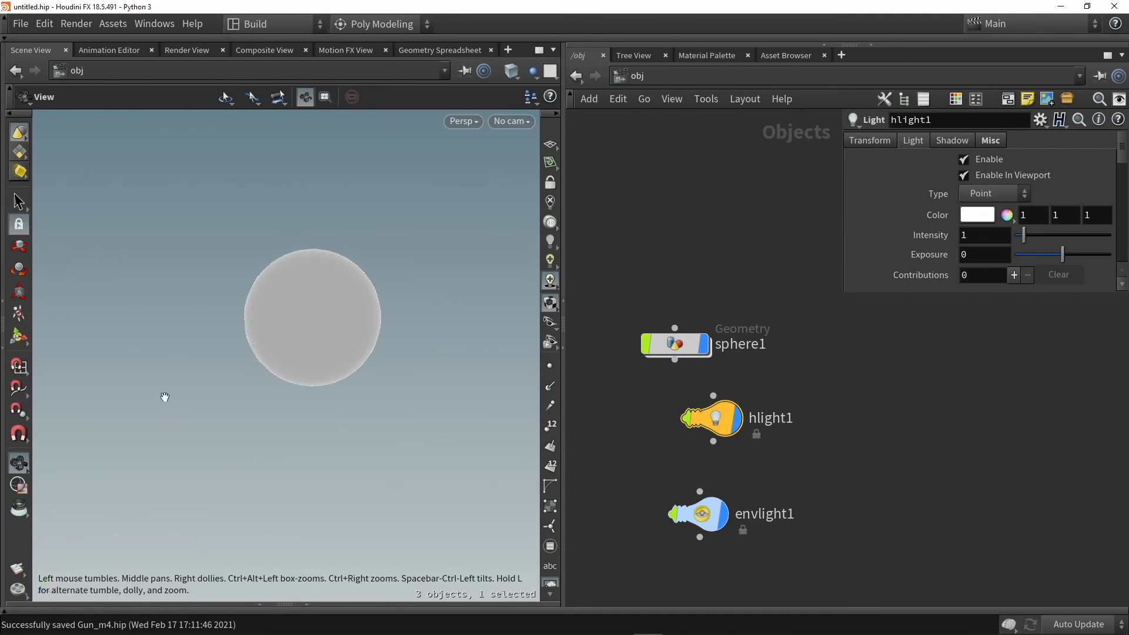
# Raise the point light hlight1 along the vertical axis until it sits above the sphere
pyautogui.press('Return')
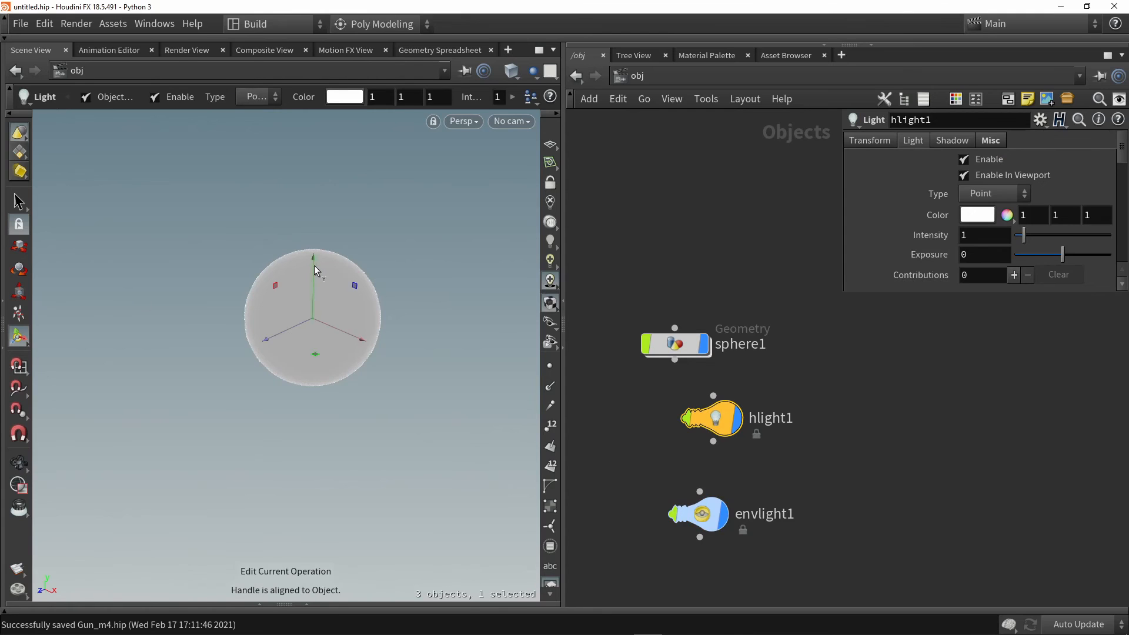
pyautogui.moveTo(315, 264); pyautogui.dragTo(317, 196)
pyautogui.keyDown('alt'); pyautogui.moveTo(316, 196); pyautogui.dragTo(323, 223, button='middle'); pyautogui.keyUp('alt')
pyautogui.keyDown('alt'); pyautogui.scroll(-1, 323, 225); pyautogui.keyUp('alt')
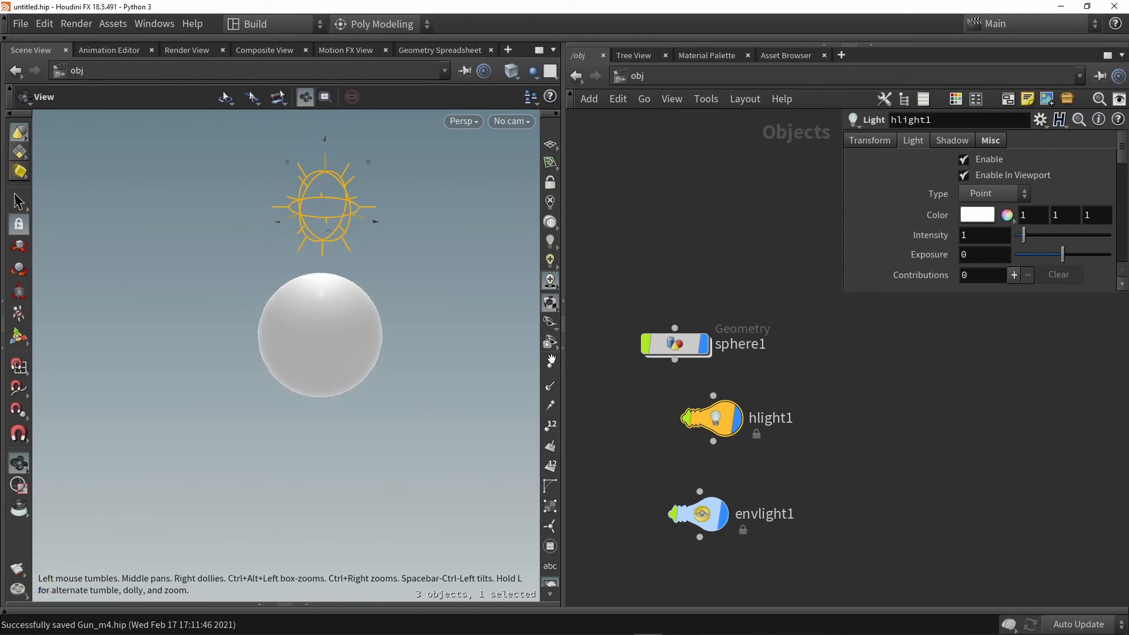
# Lower the environment light's exposure to -2.12 and check the shading on the sphere
pyautogui.click(704, 512)
pyautogui.moveTo(1094, 201); pyautogui.dragTo(1084, 202)
pyautogui.keyDown('alt'); pyautogui.scroll(3, 384, 301); pyautogui.keyUp('alt')
pyautogui.keyDown('alt'); pyautogui.moveTo(384, 300); pyautogui.dragTo(358, 309); pyautogui.keyUp('alt')
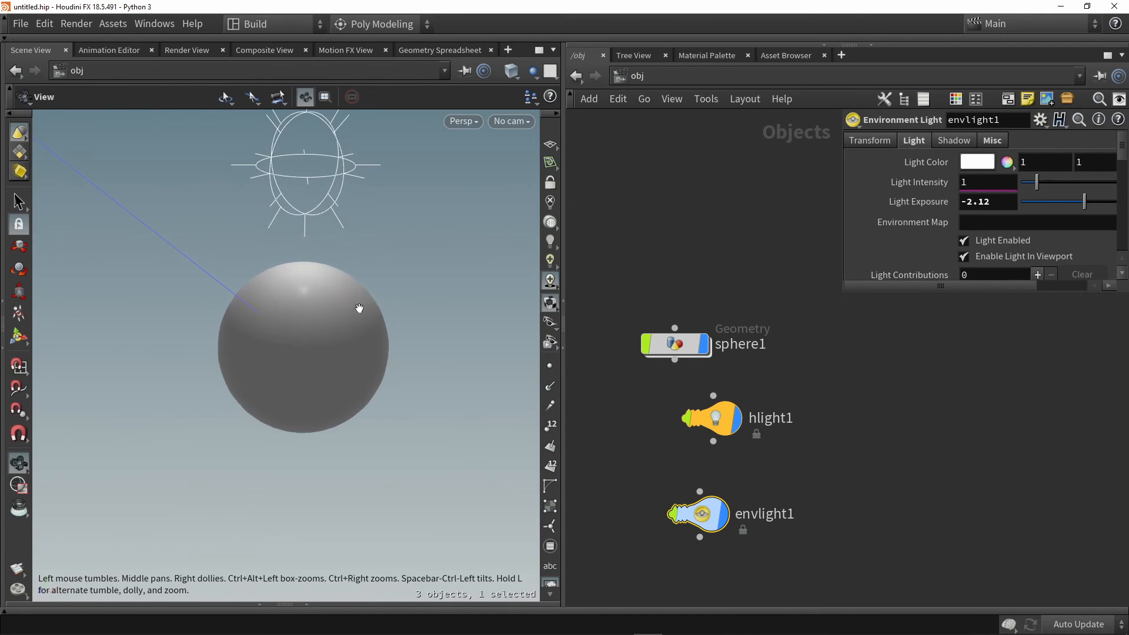
pyautogui.keyDown('alt'); pyautogui.moveTo(369, 300); pyautogui.dragTo(386, 321, button='middle'); pyautogui.keyUp('alt')
pyautogui.click(694, 251)
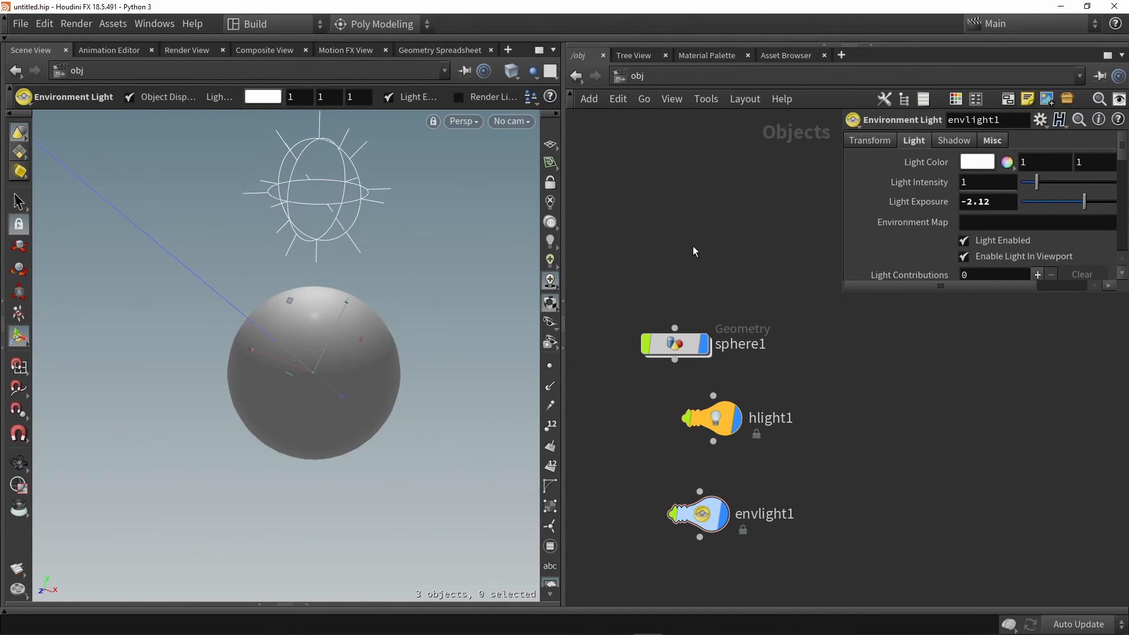
# Duplicate hlight1 beside it in the network and place the copy to the upper left of the sphere
pyautogui.moveTo(761, 439); pyautogui.dragTo(698, 424, button='middle')
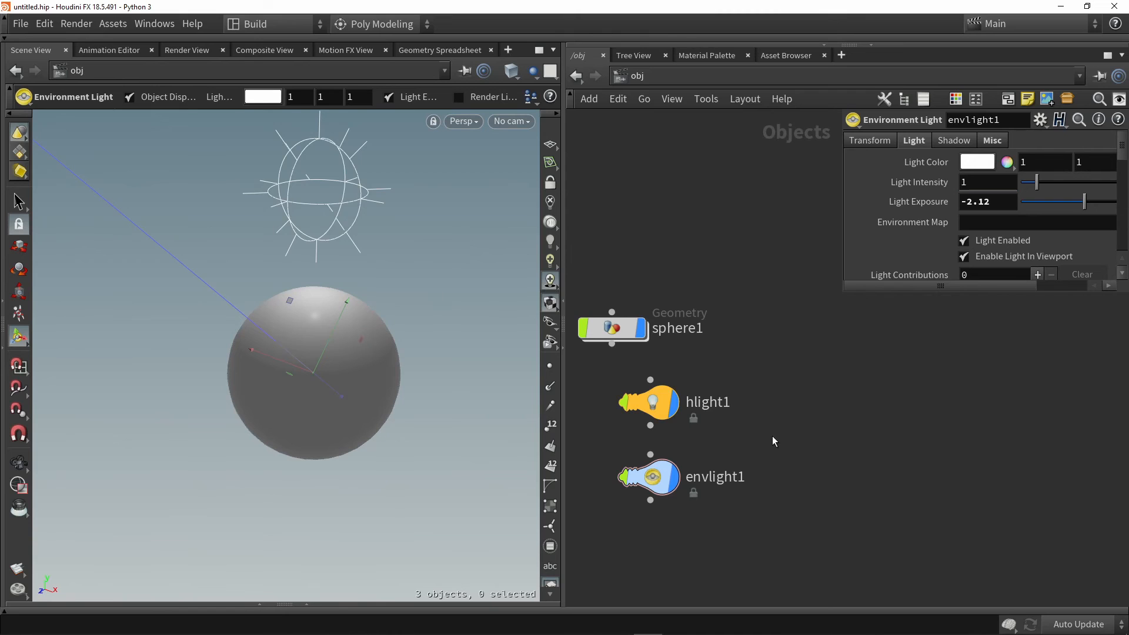
pyautogui.keyDown('alt'); pyautogui.moveTo(648, 401); pyautogui.dragTo(786, 407); pyautogui.keyUp('alt')
pyautogui.moveTo(262, 206); pyautogui.dragTo(79, 272)
# Turn off the Specular lighting component in the viewport
pyautogui.rightClick(549, 281)
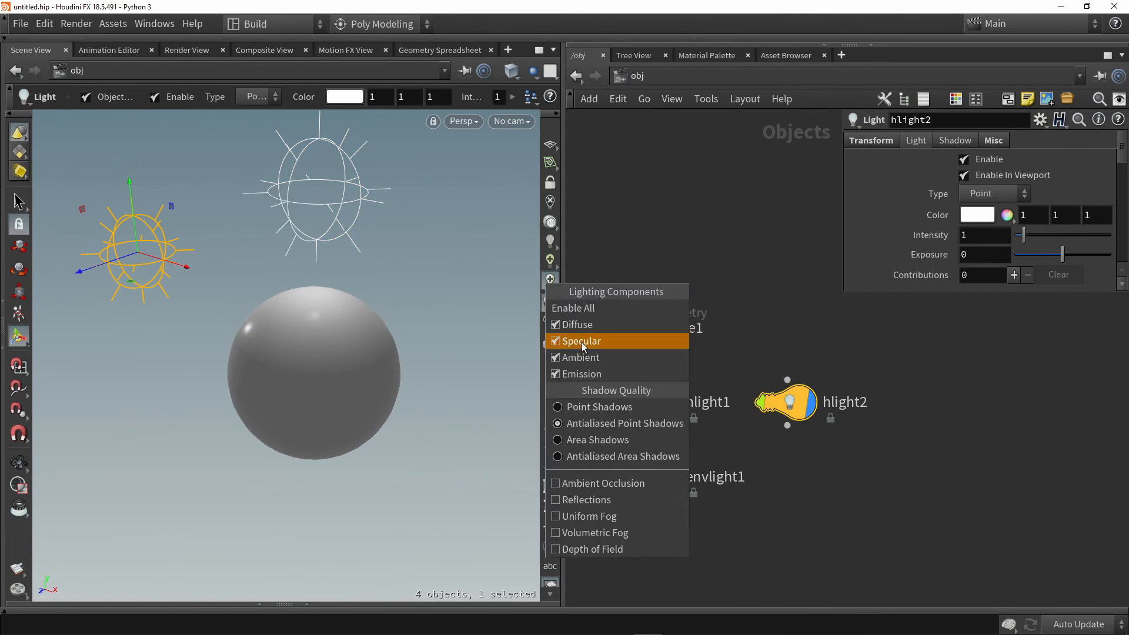
pyautogui.click(582, 345)
# Raise hlight2's intensity to about 7.12 and give the light an orange color
pyautogui.moveTo(1037, 235); pyautogui.dragTo(1127, 235)
pyautogui.click(977, 216)
pyautogui.click(845, 129)
pyautogui.click(1116, 51)
# Duplicate hlight2 beside it in the network and place the copy to the lower right of the sphere
pyautogui.keyDown('alt'); pyautogui.moveTo(787, 404); pyautogui.dragTo(916, 403); pyautogui.keyUp('alt')
pyautogui.moveTo(131, 281); pyautogui.dragTo(527, 320)
pyautogui.moveTo(523, 276); pyautogui.dragTo(456, 484)
# Set hlight3's color to cyan (0, 0.5, 0.5) and select hlight1
pyautogui.click(977, 215)
pyautogui.click(973, 127)
pyautogui.click(1116, 52)
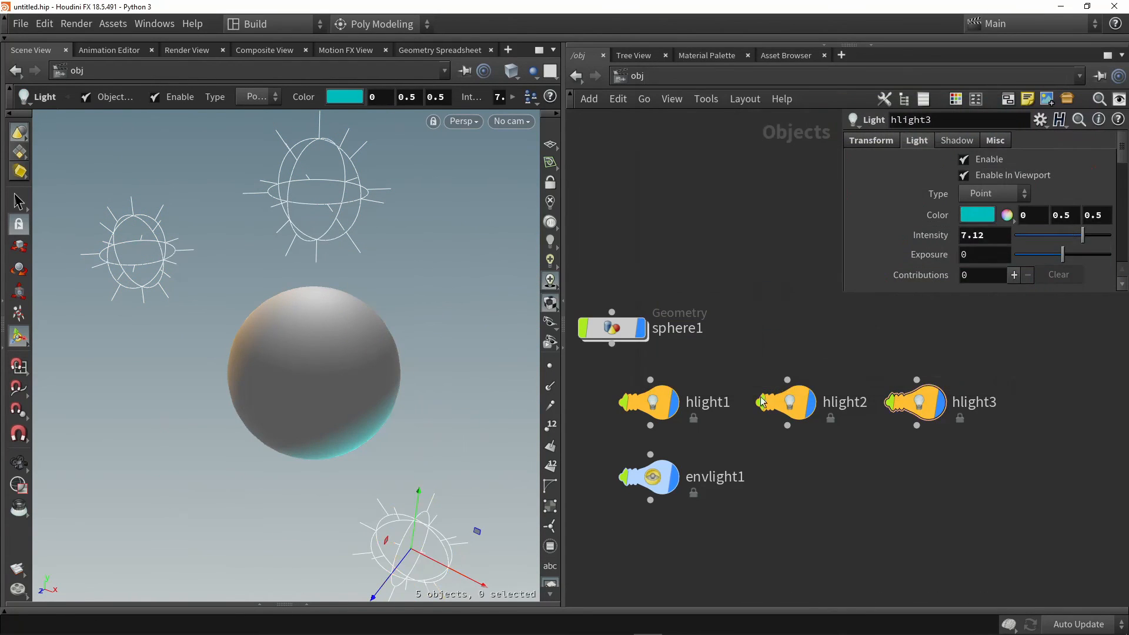
pyautogui.click(651, 404)
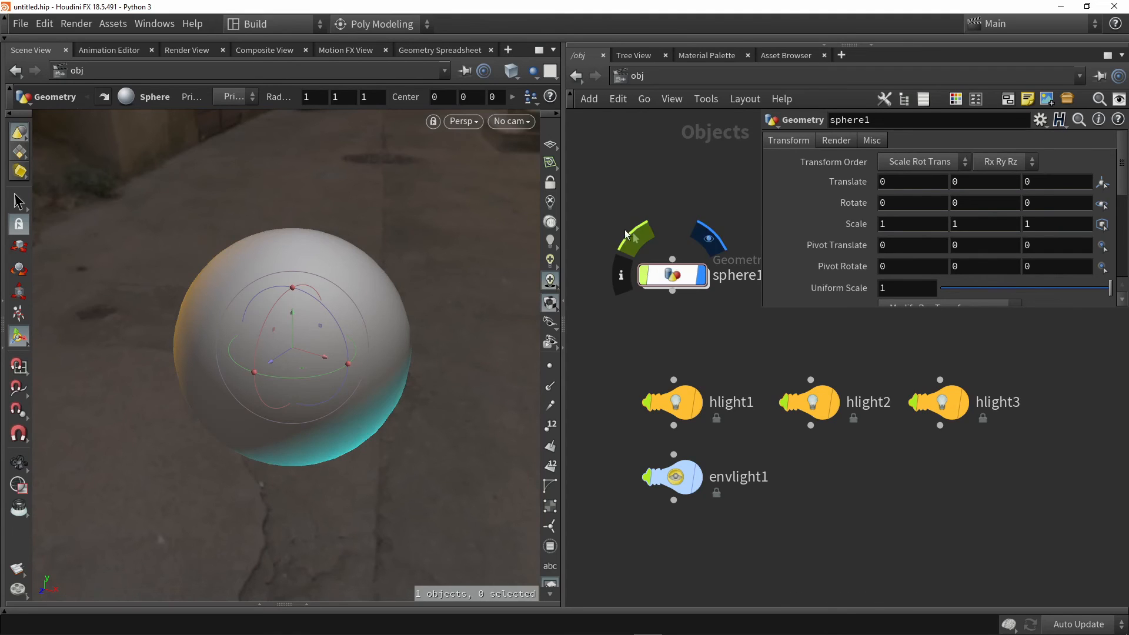
# Reveal the shelf area and widen the Create shelf set until all its tabs and tools show
pyautogui.click(582, 37)
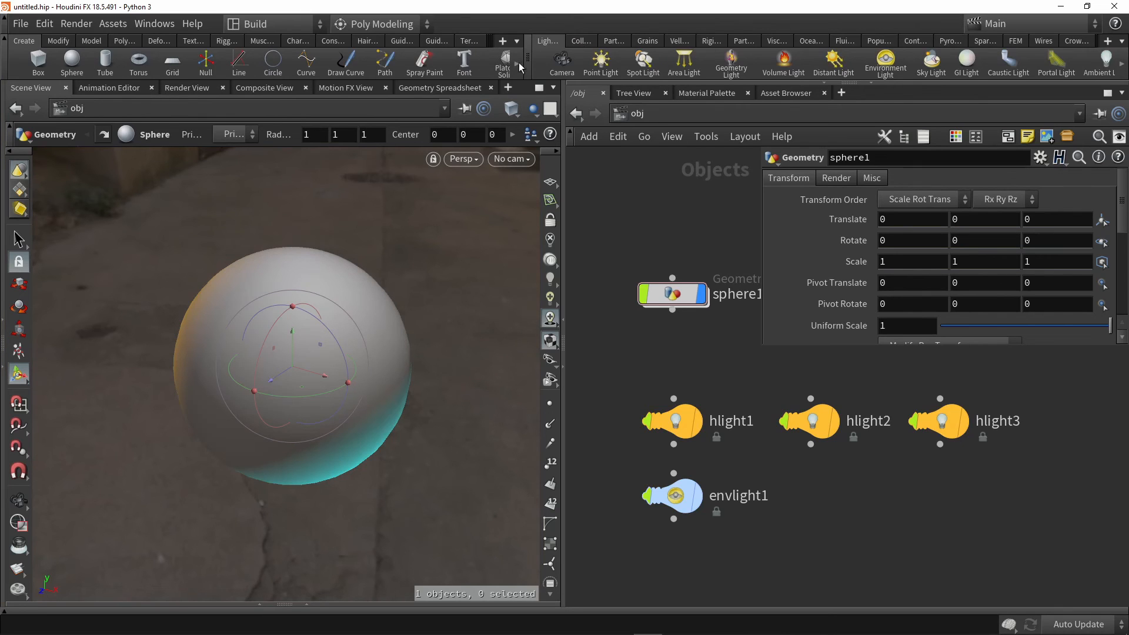
pyautogui.moveTo(529, 56); pyautogui.dragTo(975, 58)
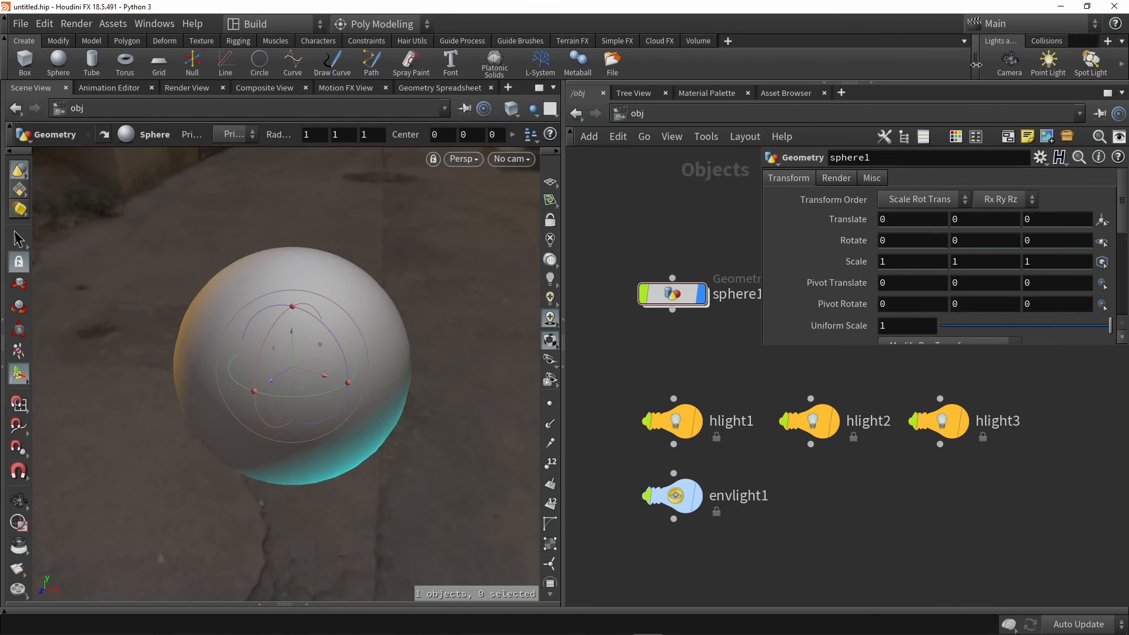
# Add a new empty shelf labelled Tools after the Volume shelf
pyautogui.click(698, 41)
pyautogui.click(730, 42)
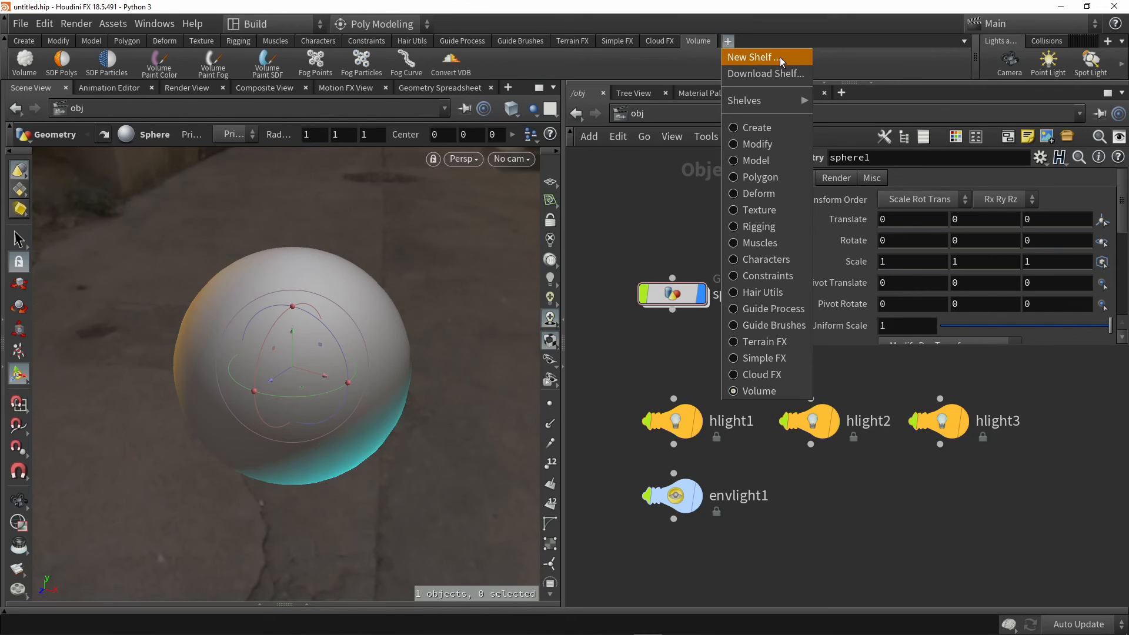
pyautogui.click(781, 57)
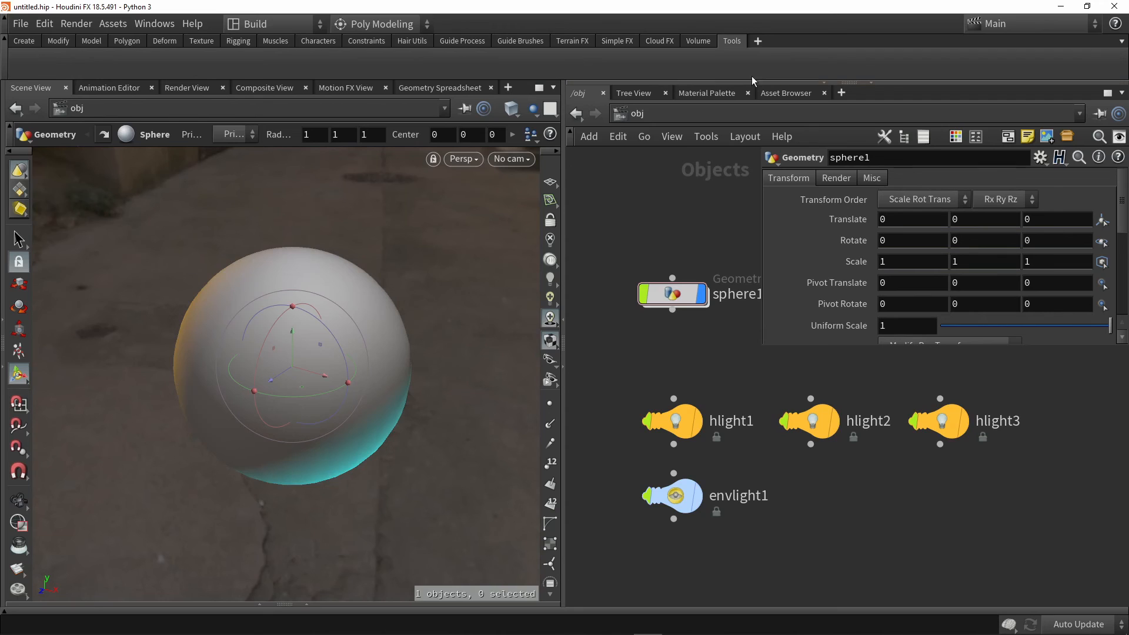
# Look through the Muscles, Rigging, Texture and Modify shelves, ending on the Create shelf
pyautogui.click(266, 42)
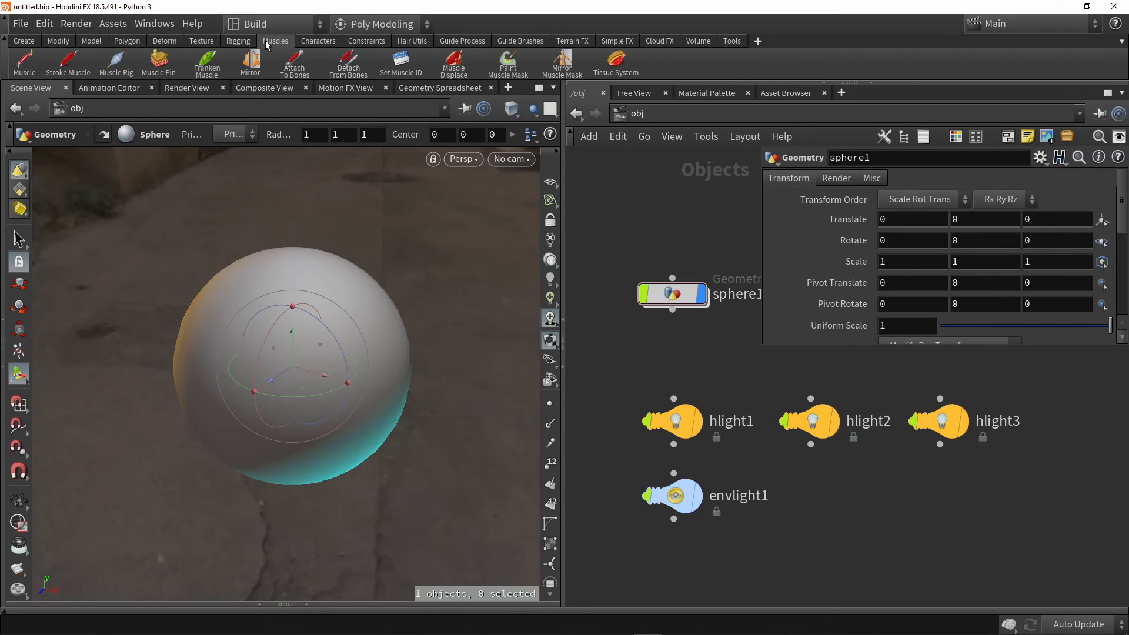
pyautogui.click(237, 45)
pyautogui.click(194, 41)
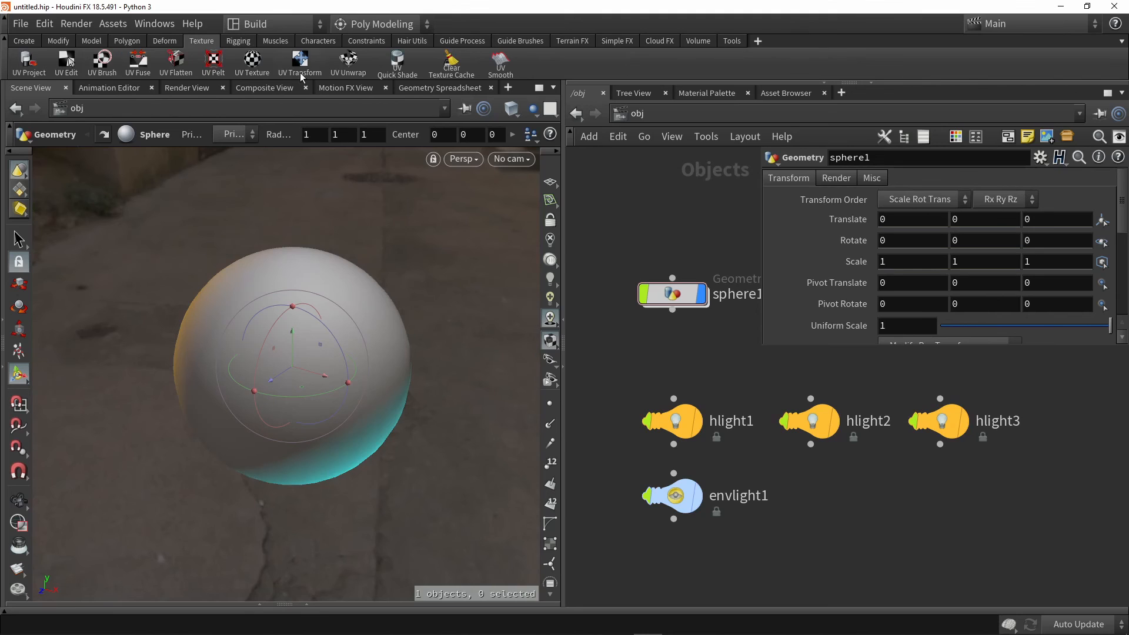
pyautogui.click(58, 40)
pyautogui.click(24, 41)
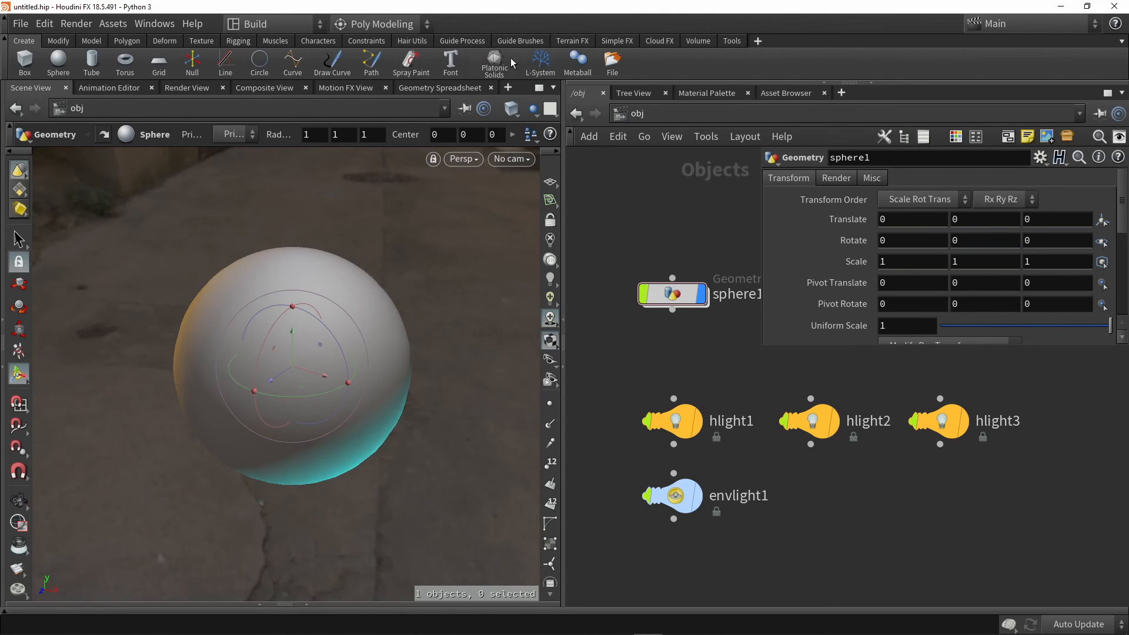
# Start a new tool on the Tools shelf from hlight1, hlight2, hlight3 and envlight1
pyautogui.click(732, 43)
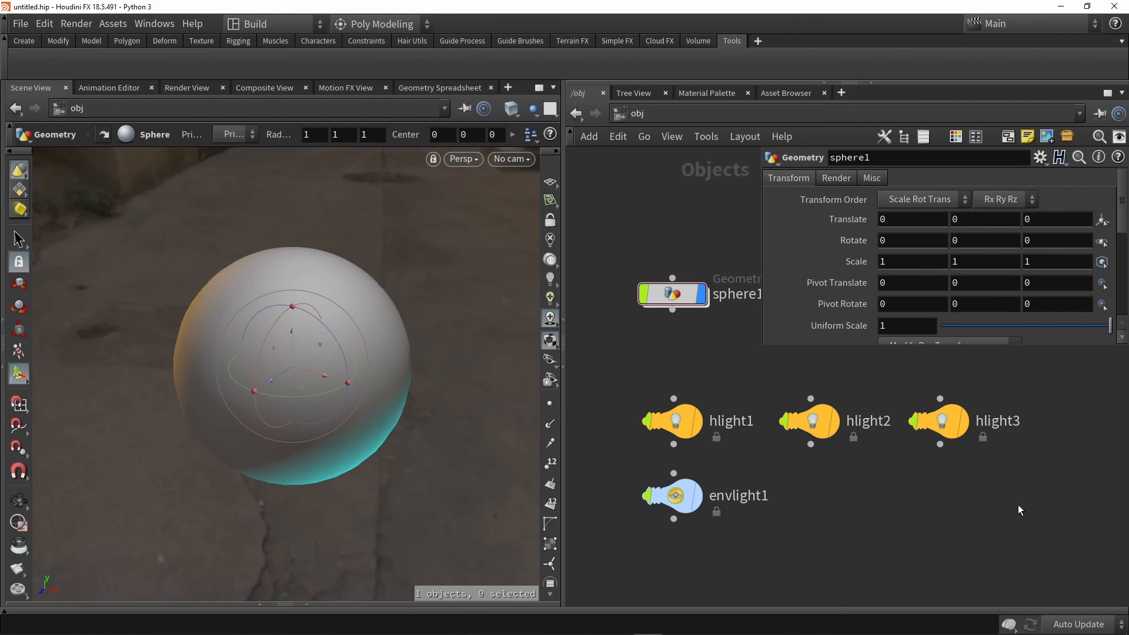
pyautogui.moveTo(1037, 560); pyautogui.dragTo(620, 364)
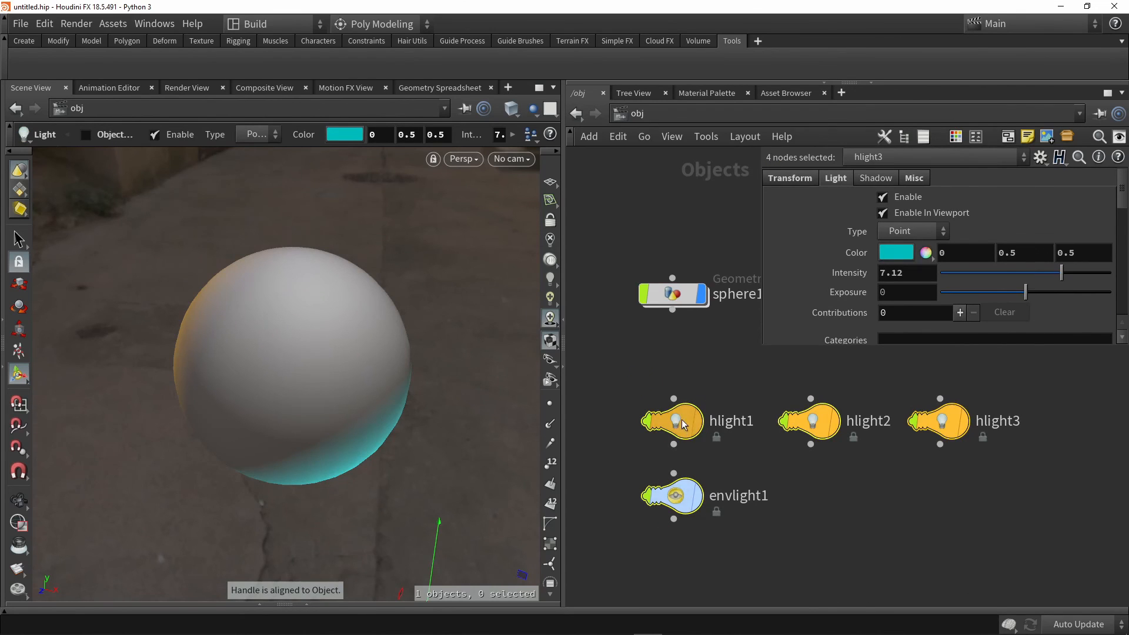
pyautogui.moveTo(684, 421); pyautogui.dragTo(423, 72)
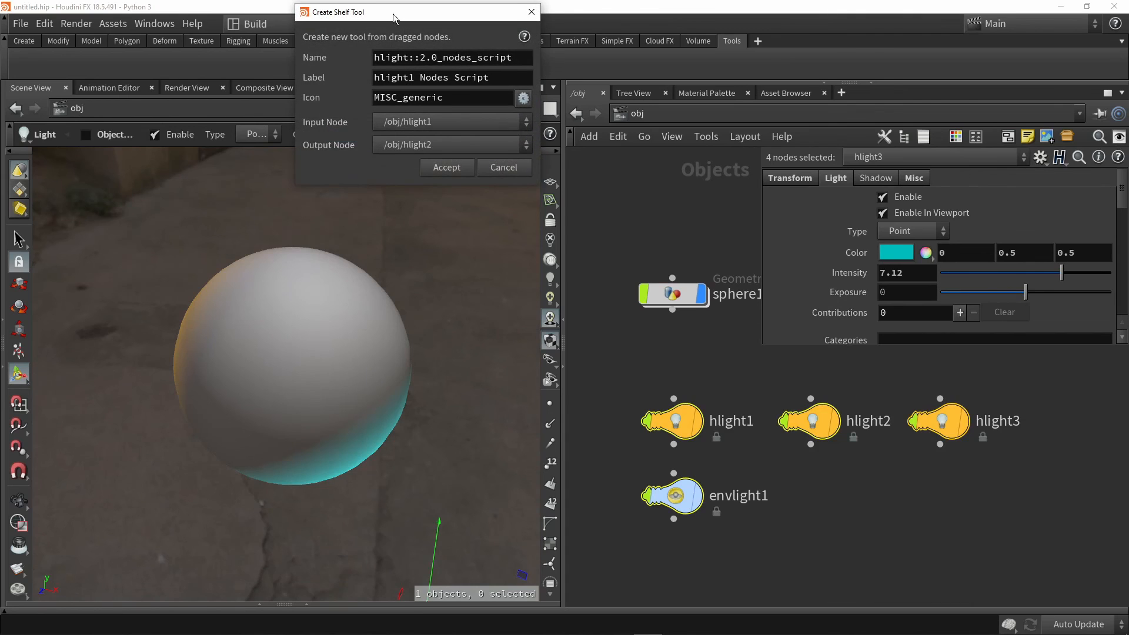
pyautogui.moveTo(393, 13); pyautogui.dragTo(483, 103)
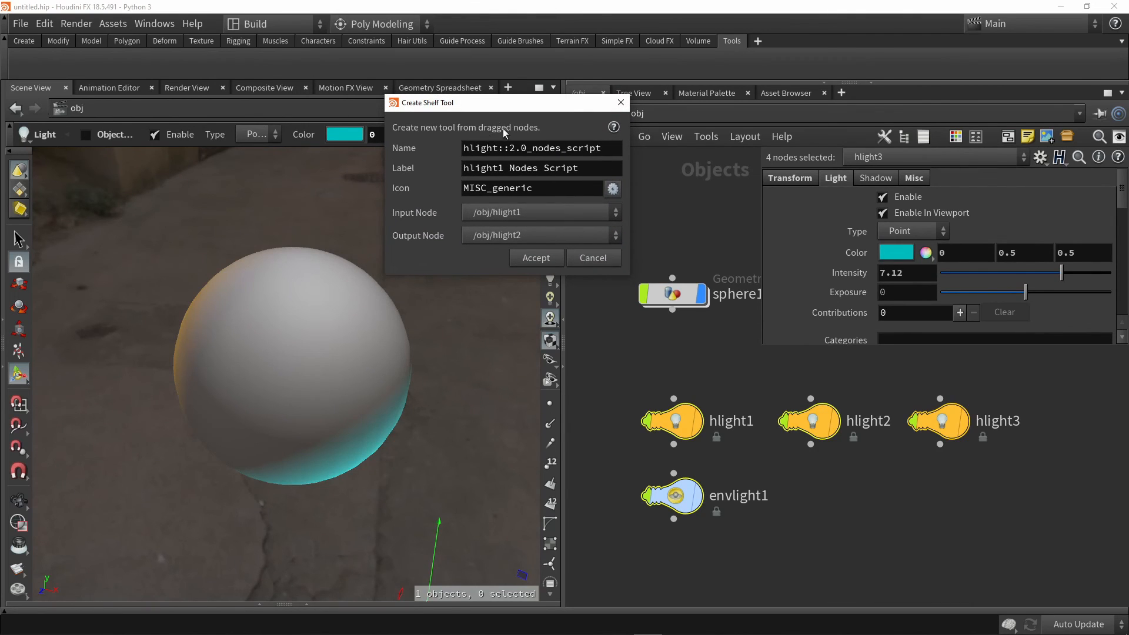
# Set both the name and the label of the new shelf tool to Base Lights 01 and create it
pyautogui.moveTo(609, 152); pyautogui.dragTo(428, 154)
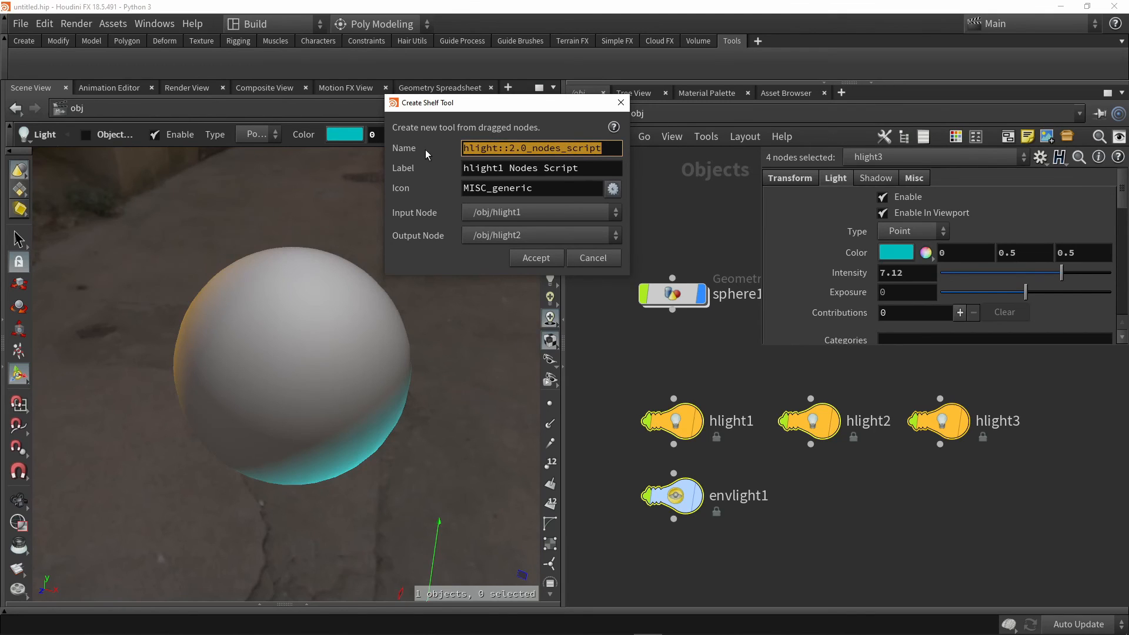
pyautogui.write('Base')
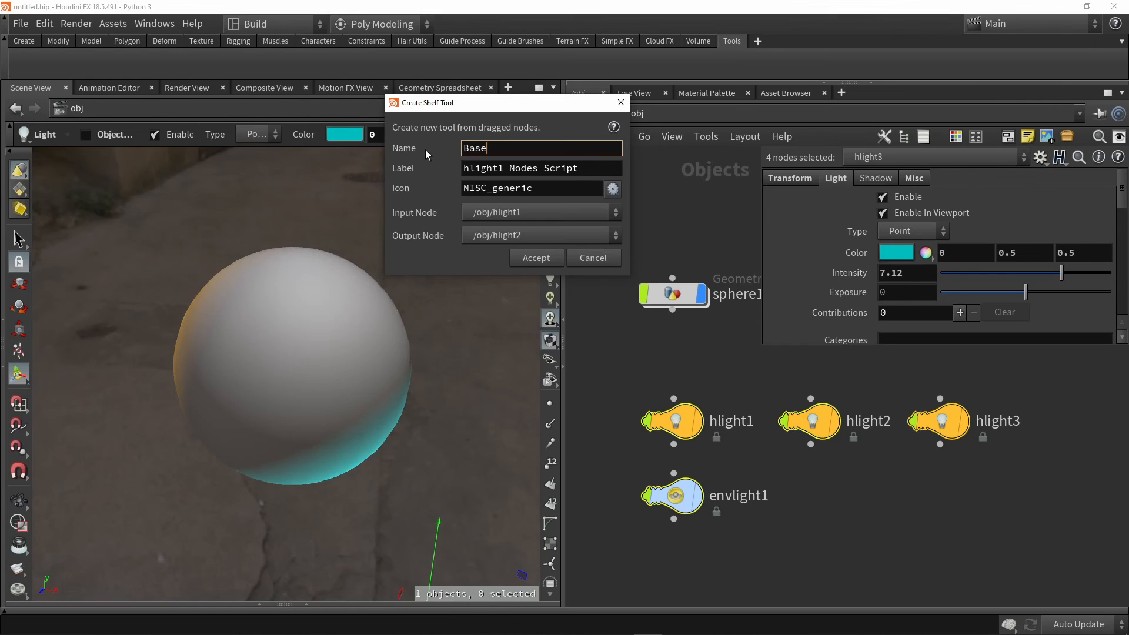
pyautogui.write(' Lights 01')
pyautogui.moveTo(541, 150); pyautogui.dragTo(434, 143)
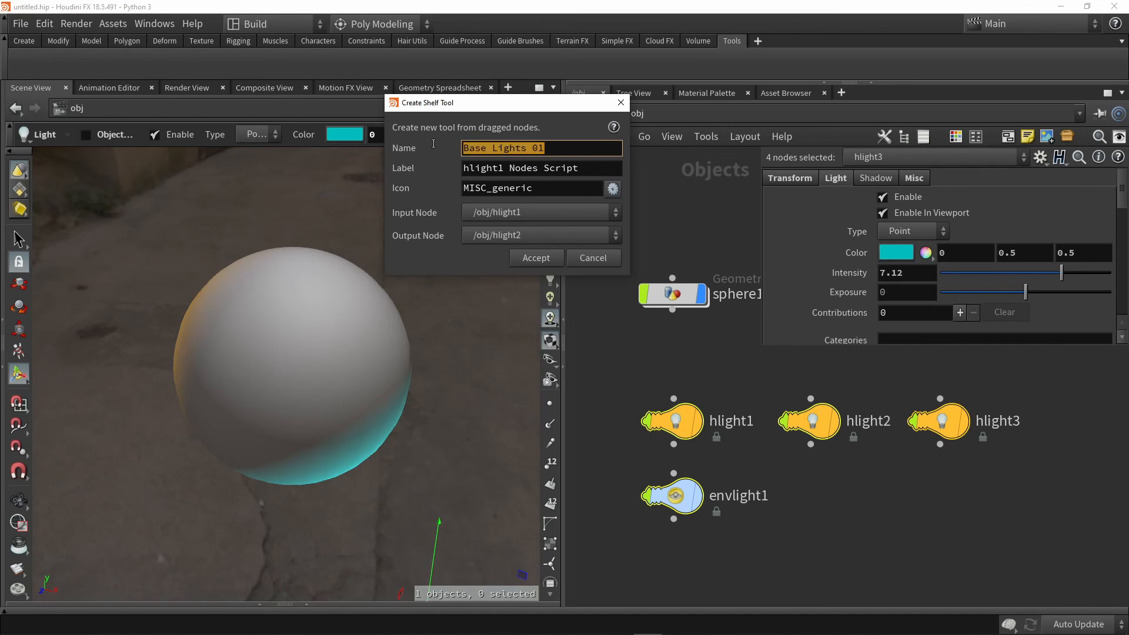
pyautogui.hotkey('ctrl', 'c')
pyautogui.click(581, 169)
pyautogui.hotkey('ctrl', 'a')
pyautogui.hotkey('ctrl', 'v')
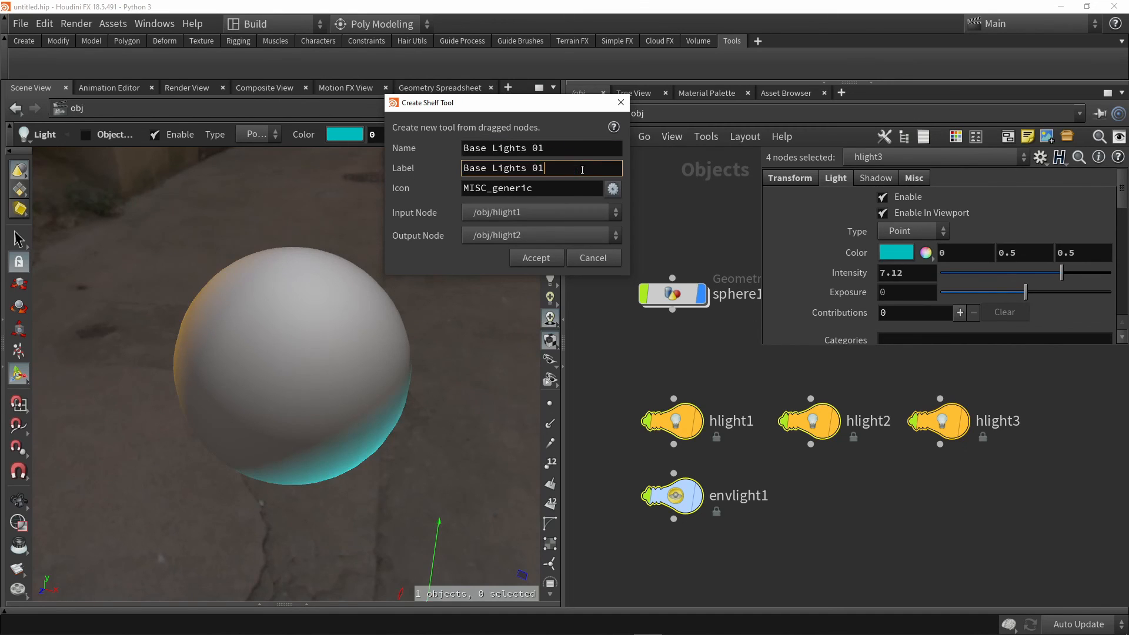
pyautogui.click(537, 259)
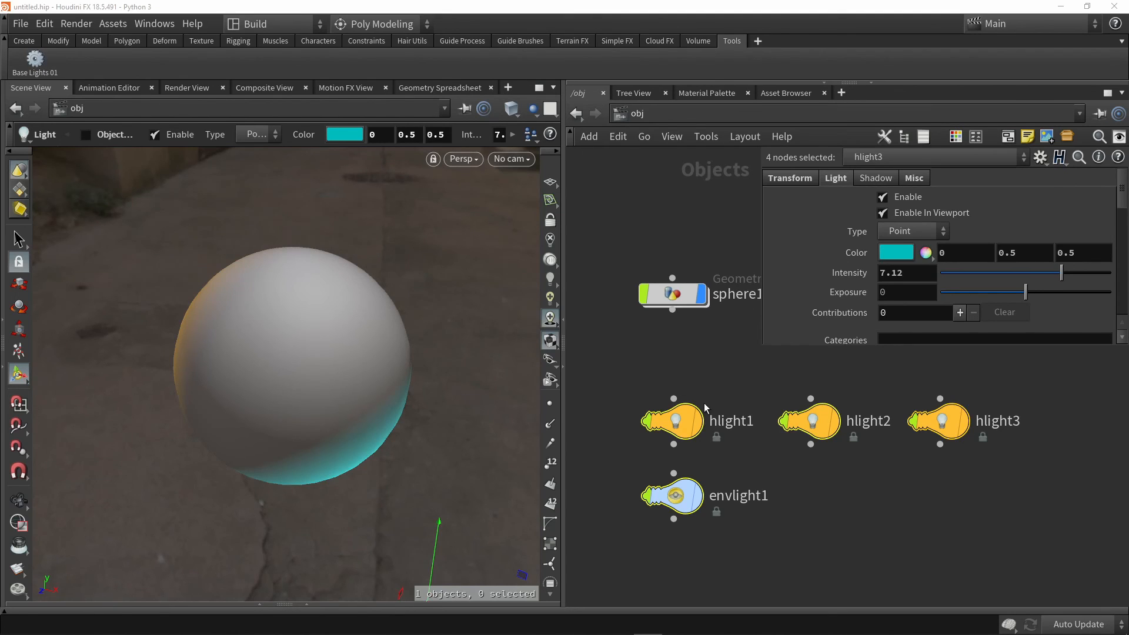
# Delete the three point lights and the environment light, leaving only sphere1, and tidy the network layout
pyautogui.click(701, 363)
pyautogui.scroll(-4, 708, 361)
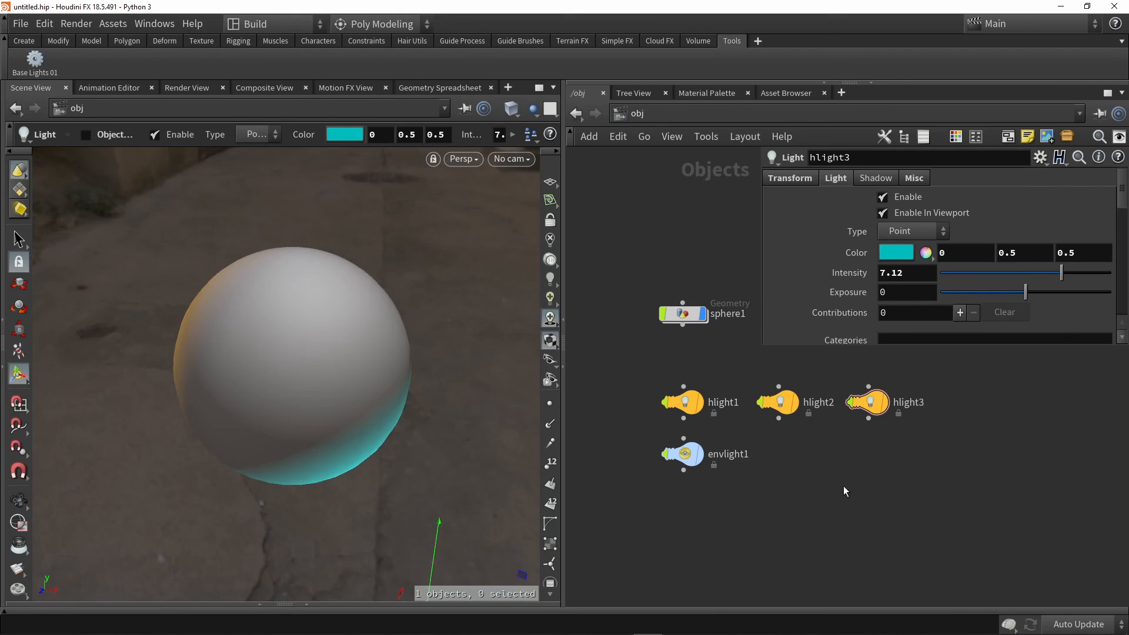
pyautogui.moveTo(927, 517); pyautogui.dragTo(649, 380)
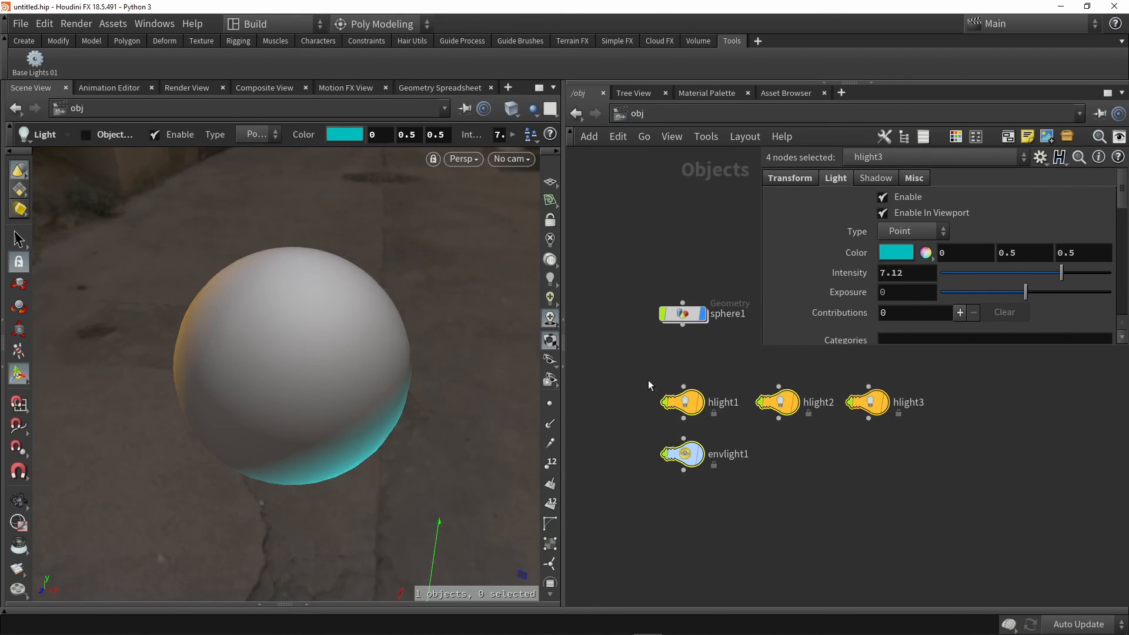
pyautogui.press('Delete')
pyautogui.press('l')
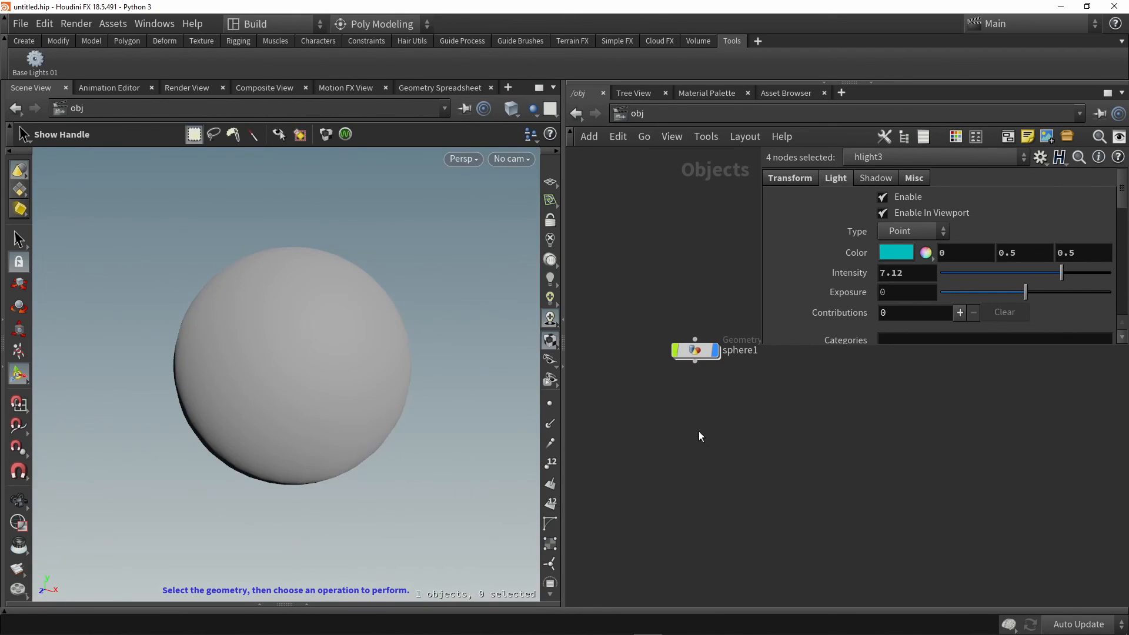
# Recreate the four lights with the Base Lights 01 shelf tool and place them below sphere1
pyautogui.click(38, 64)
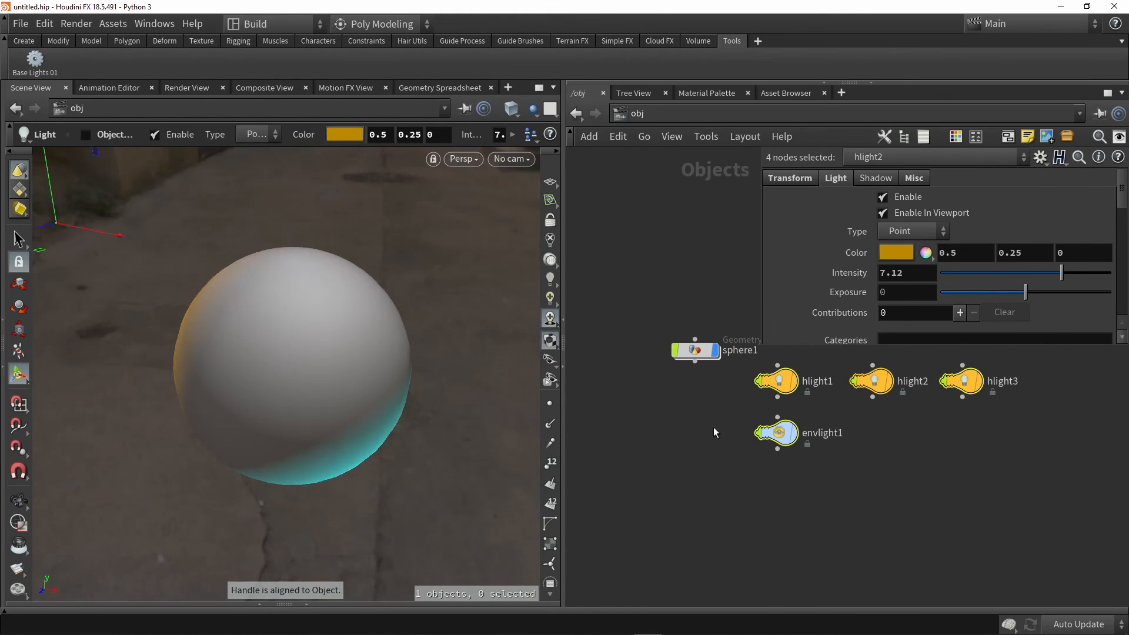
pyautogui.moveTo(786, 378); pyautogui.dragTo(641, 420)
pyautogui.click(822, 474)
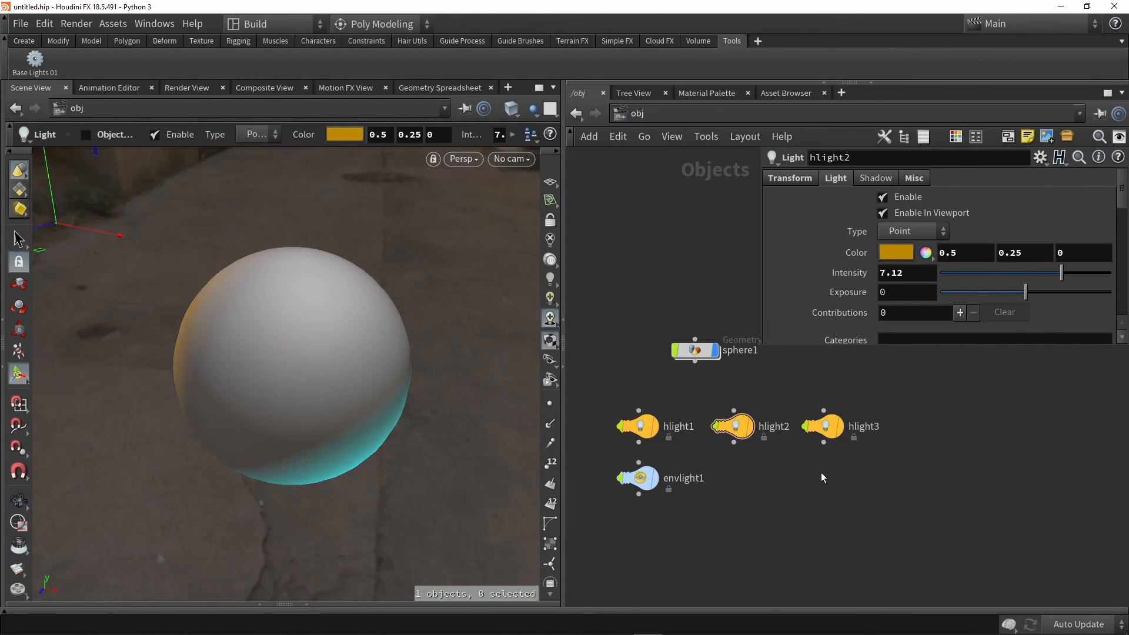
pyautogui.moveTo(823, 485); pyautogui.dragTo(834, 506, button='middle')
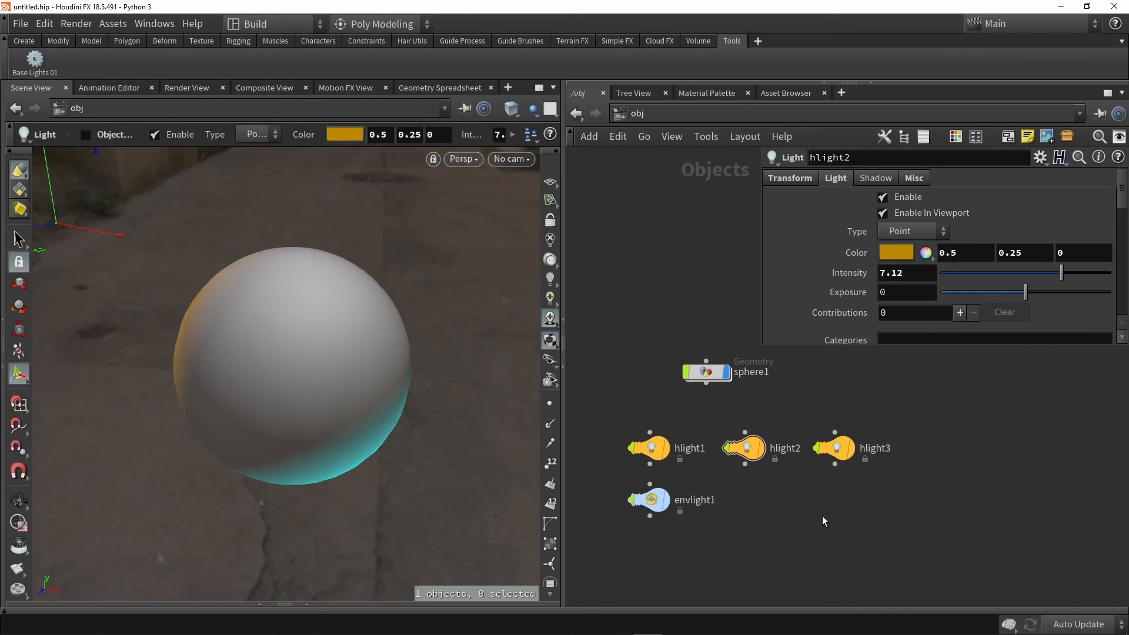
# Tidy the network by shifting sphere1 slightly and moving the four light nodes closer beneath it
pyautogui.moveTo(715, 380); pyautogui.dragTo(696, 380)
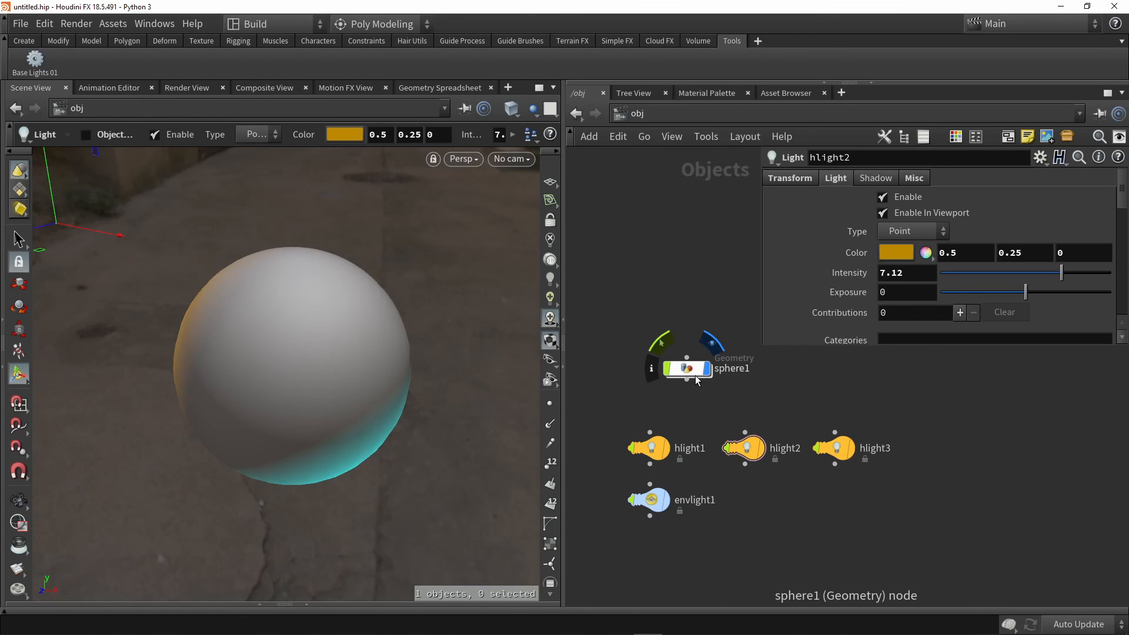
pyautogui.moveTo(859, 541); pyautogui.dragTo(650, 424)
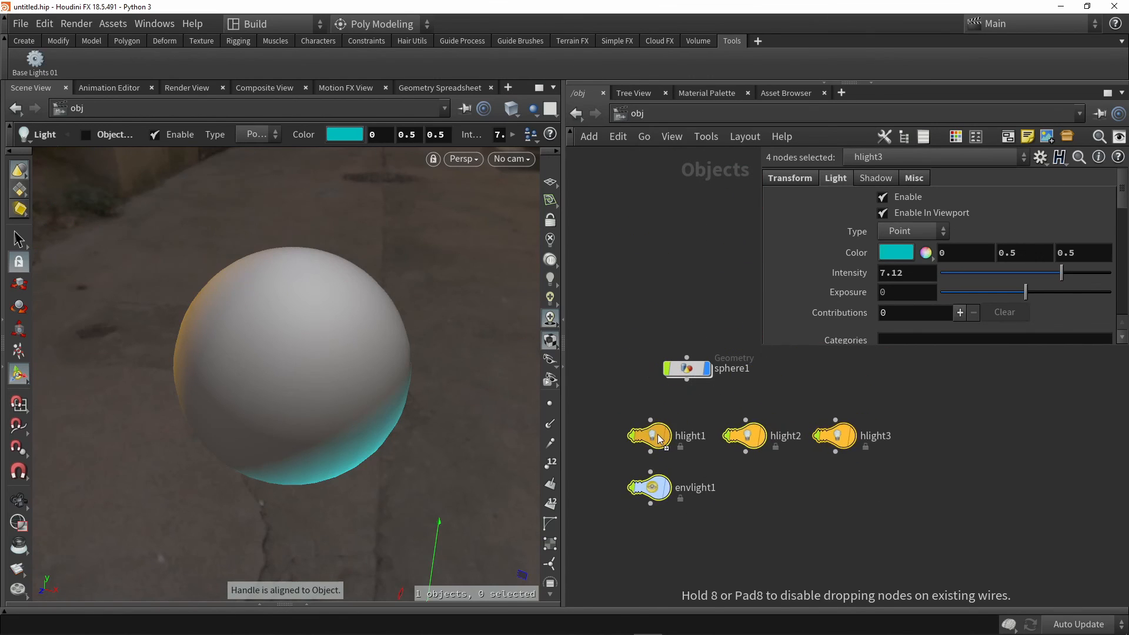
pyautogui.click(659, 313)
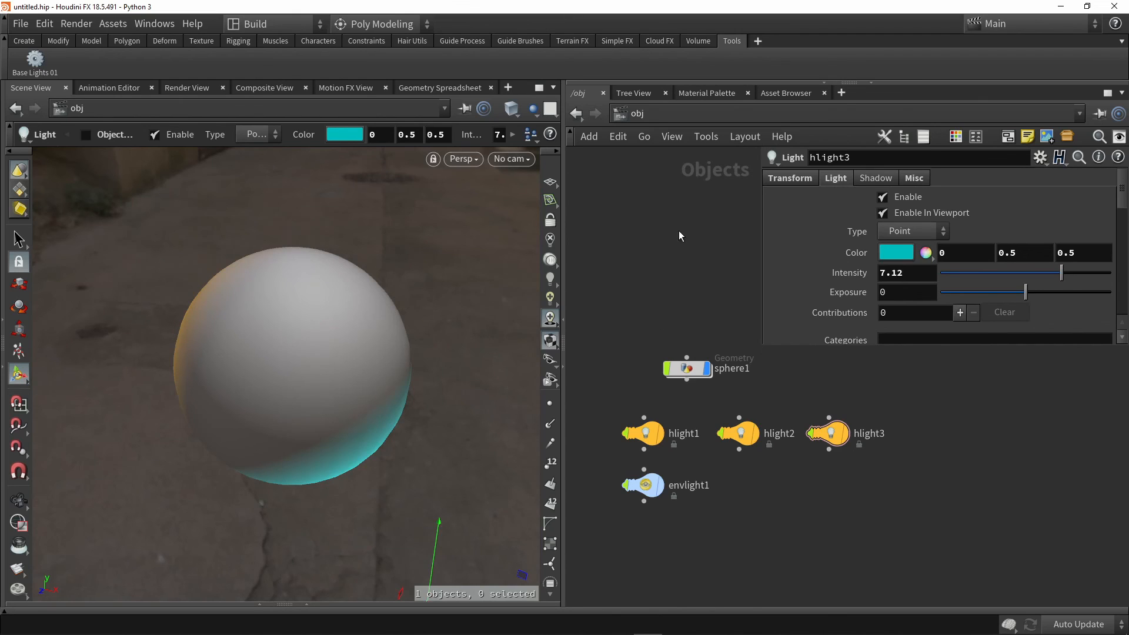
pyautogui.rightClick(33, 61)
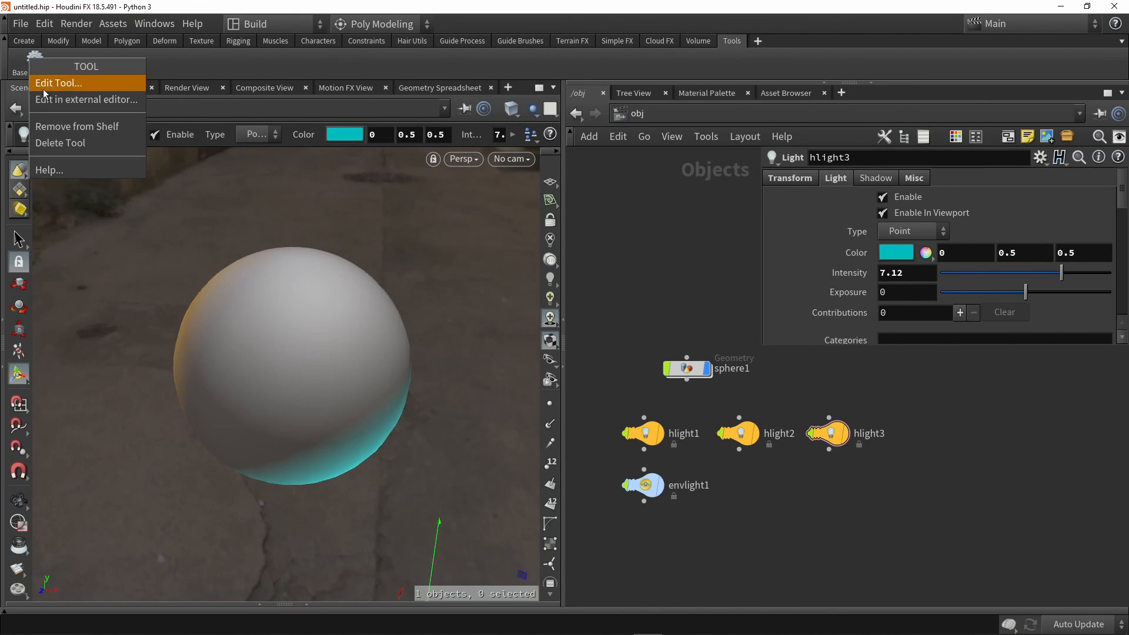
pyautogui.click(658, 224)
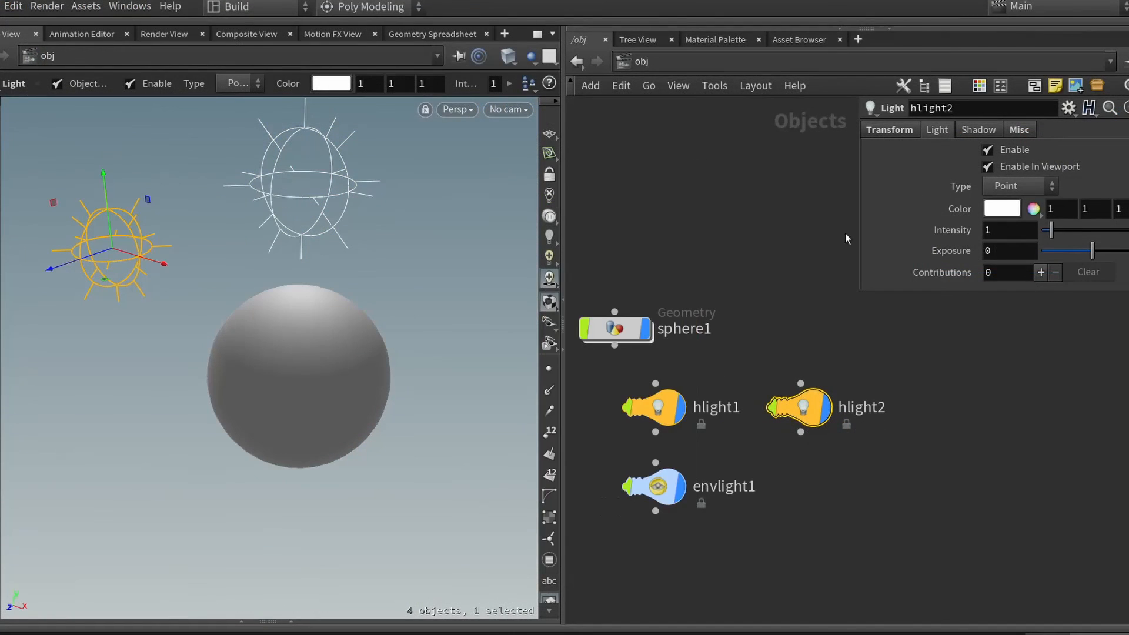
pyautogui.click(895, 202)
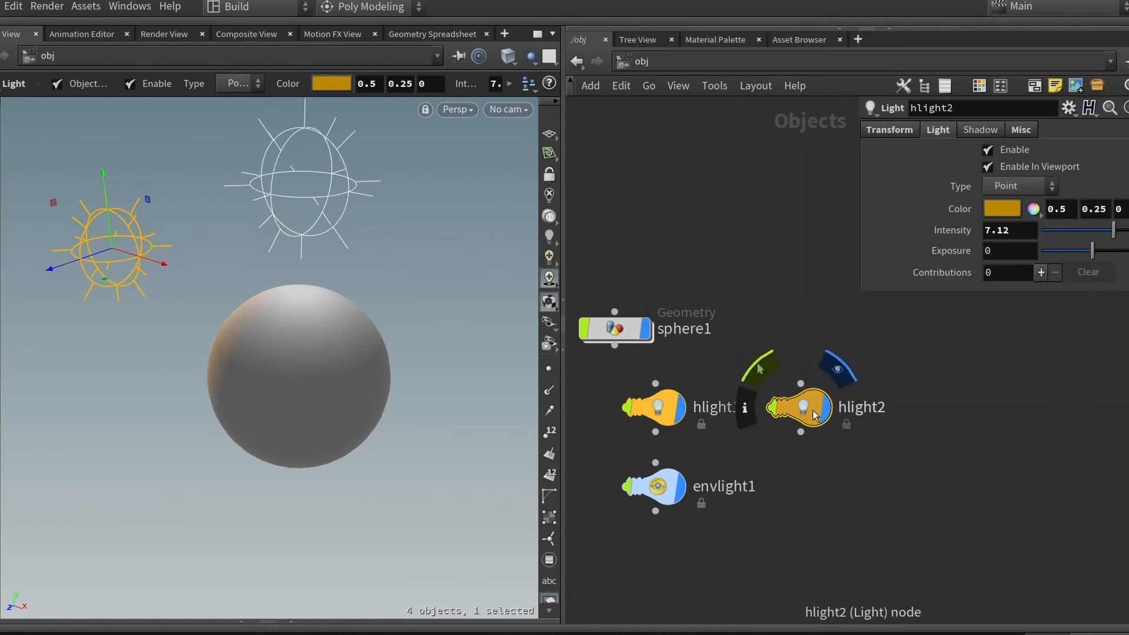